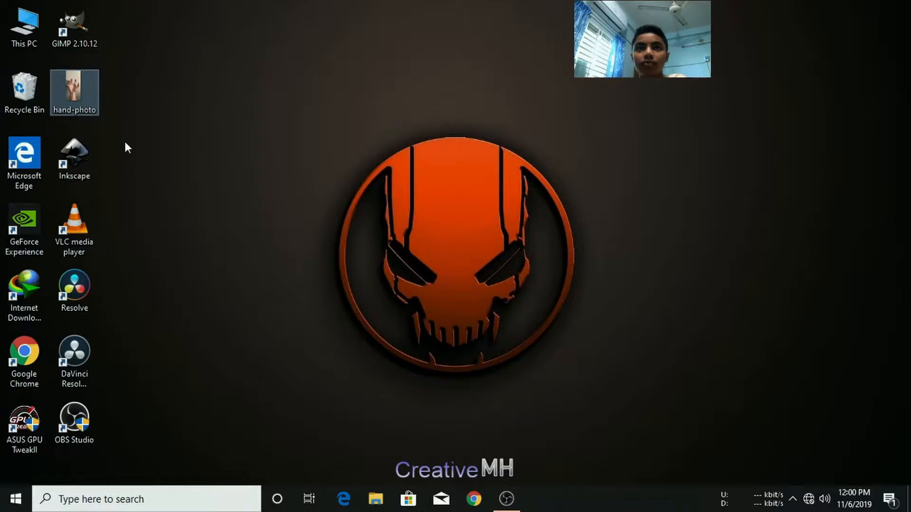
# Start GIMP, load the hand-photo image from the desktop into it, and maximize the GIMP window
pyautogui.click(87, 27)
pyautogui.doubleClick(87, 27)
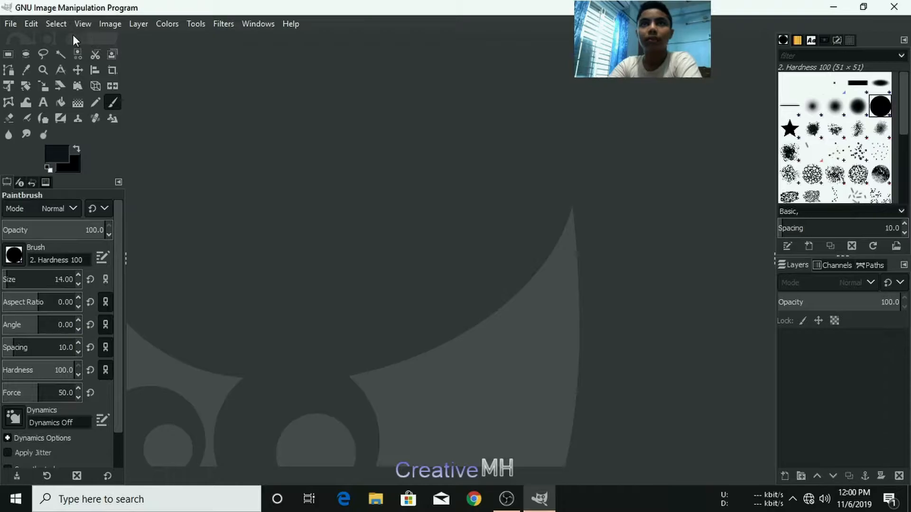
pyautogui.moveTo(180, 5); pyautogui.dragTo(214, 9)
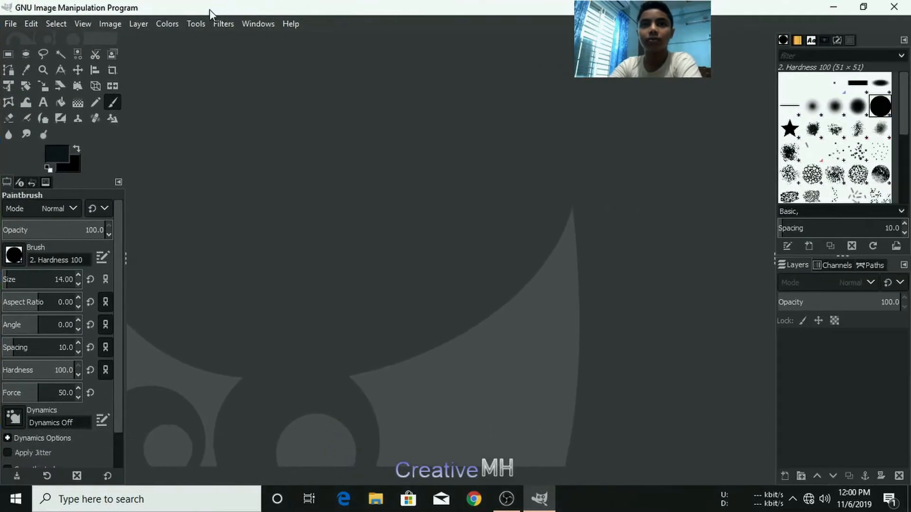
pyautogui.moveTo(331, 6); pyautogui.dragTo(450, 6)
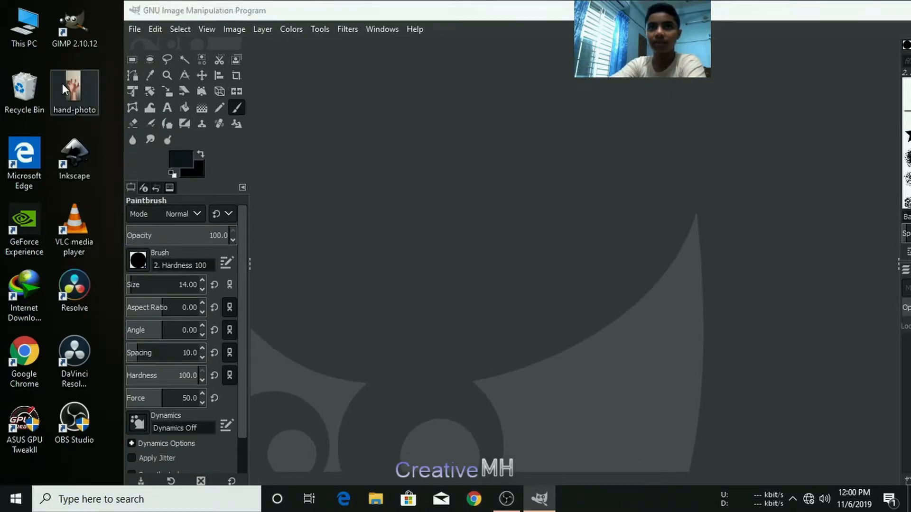
pyautogui.moveTo(62, 84); pyautogui.dragTo(156, 132)
pyautogui.moveTo(471, 205); pyautogui.dragTo(536, 234)
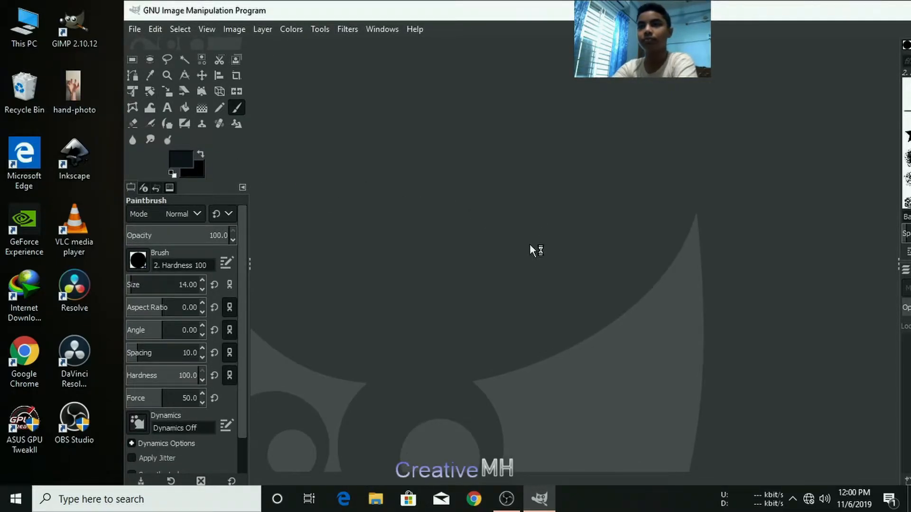
pyautogui.doubleClick(878, 14)
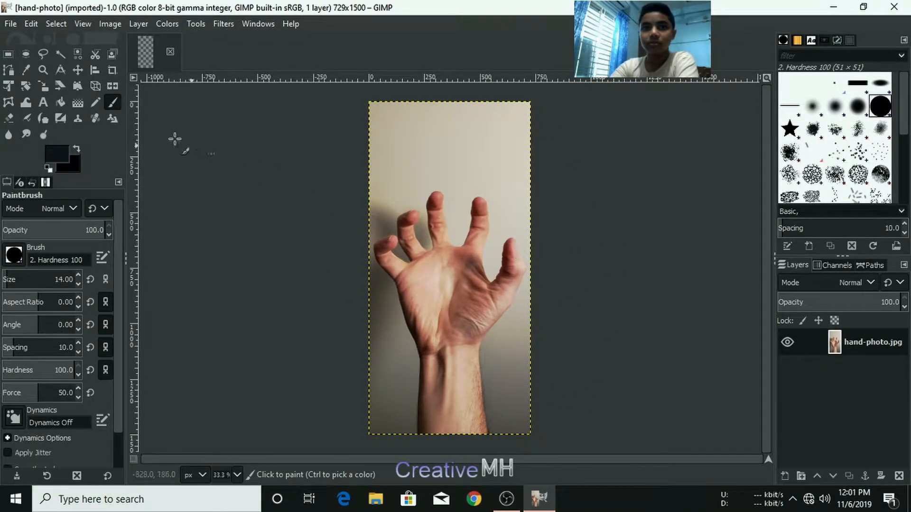
# Desaturate the hand photo completely by applying a Saturation scale of 0
pyautogui.click(167, 24)
pyautogui.click(207, 103)
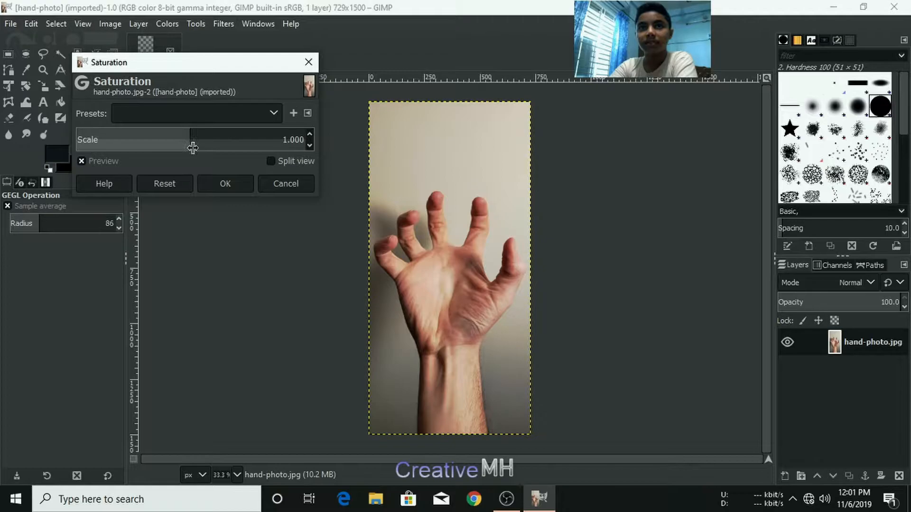
pyautogui.moveTo(188, 141); pyautogui.dragTo(73, 144)
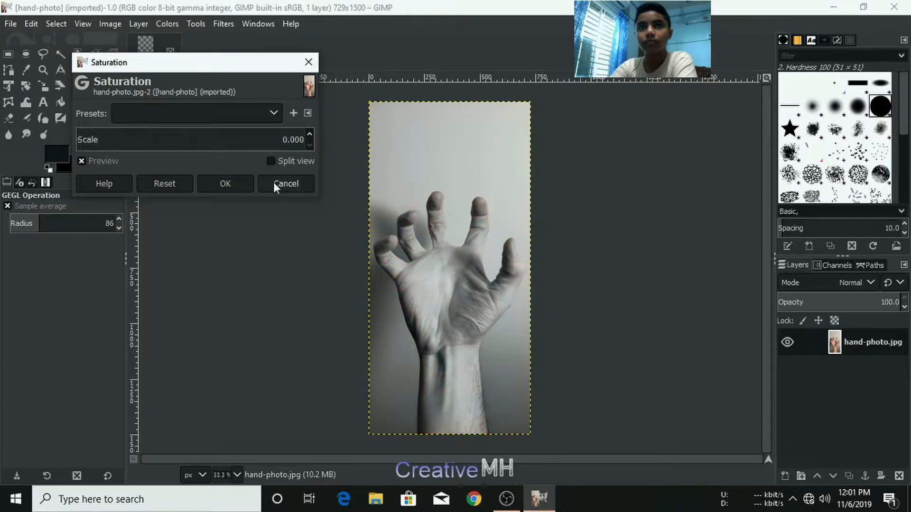
pyautogui.click(242, 183)
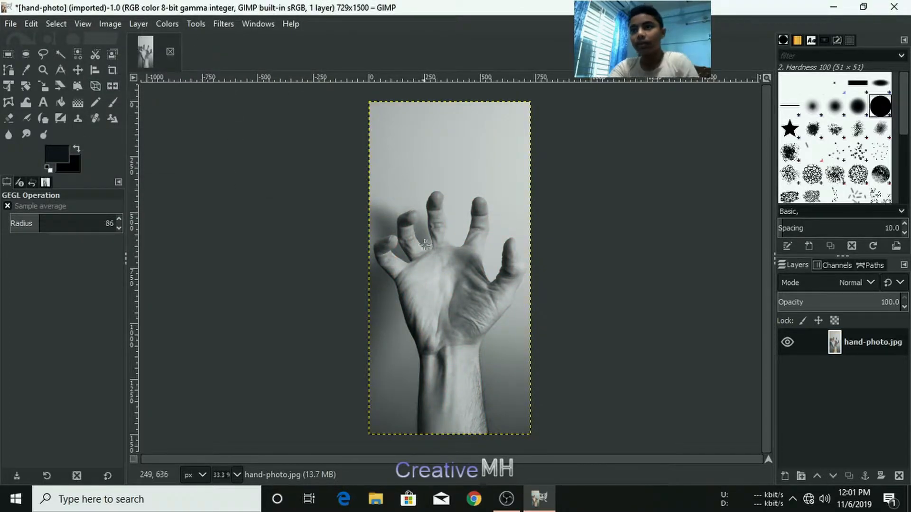
# Darken the hand photo's shadows with Curves, moving the Value channel's black point to input 56, output 0
pyautogui.scroll(5, 387, 252)
pyautogui.scroll(-4, 386, 238)
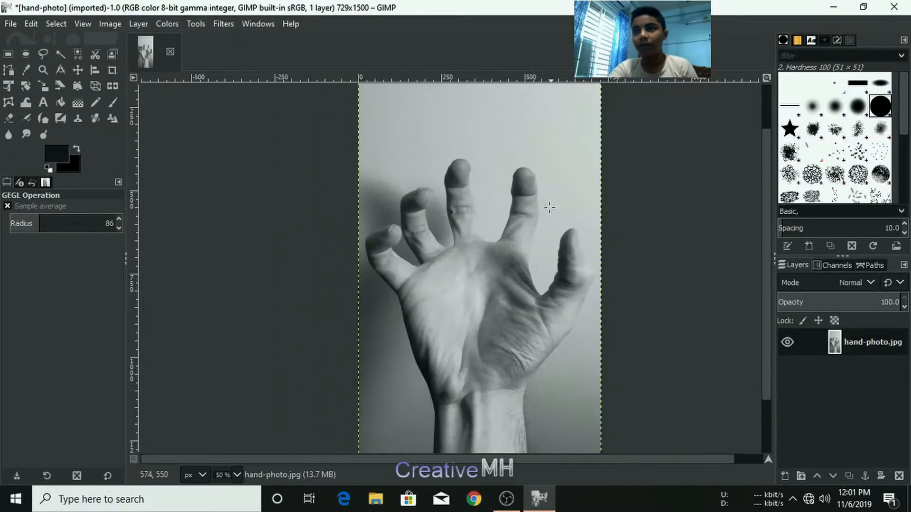
pyautogui.moveTo(466, 275); pyautogui.dragTo(375, 243)
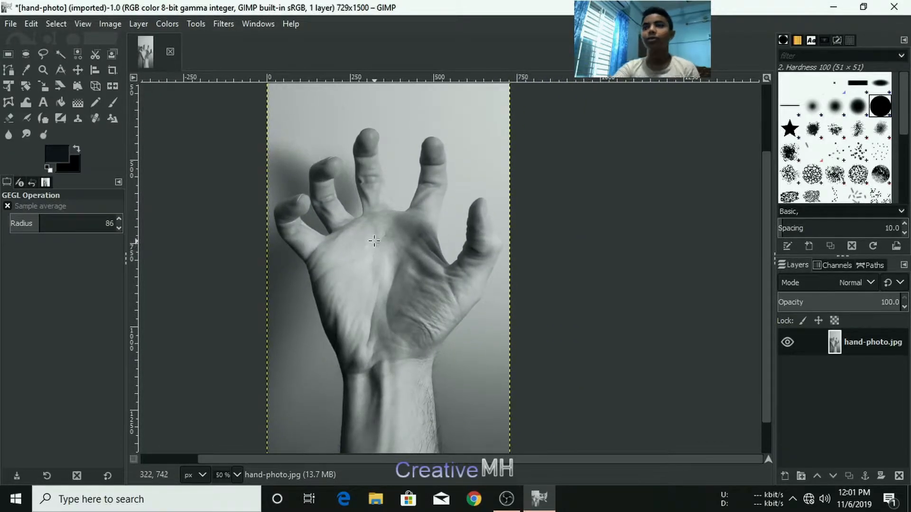
pyautogui.scroll(2, 360, 223)
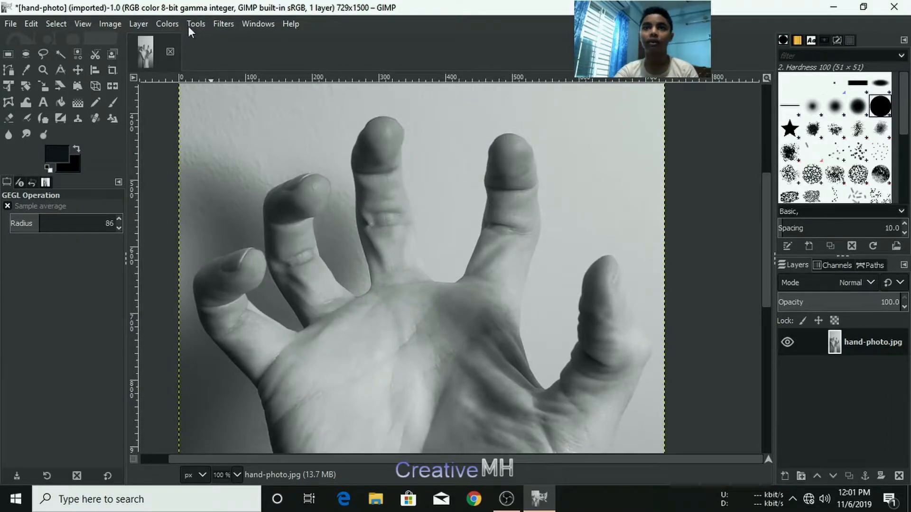
pyautogui.click(170, 25)
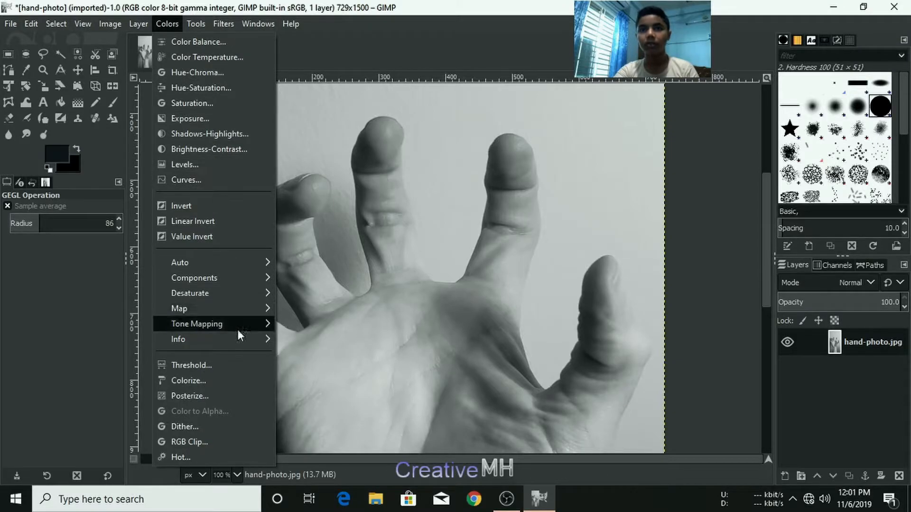
pyautogui.click(210, 178)
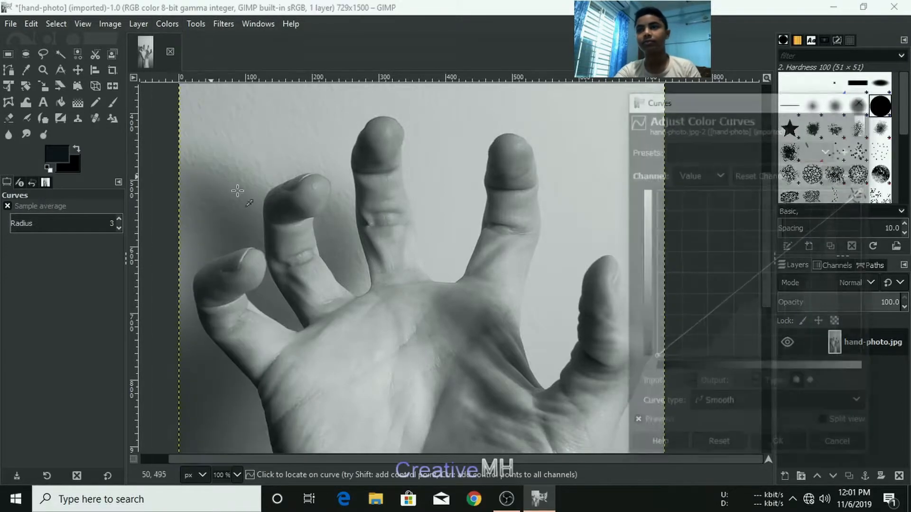
pyautogui.click(668, 355)
pyautogui.moveTo(668, 355); pyautogui.dragTo(701, 355)
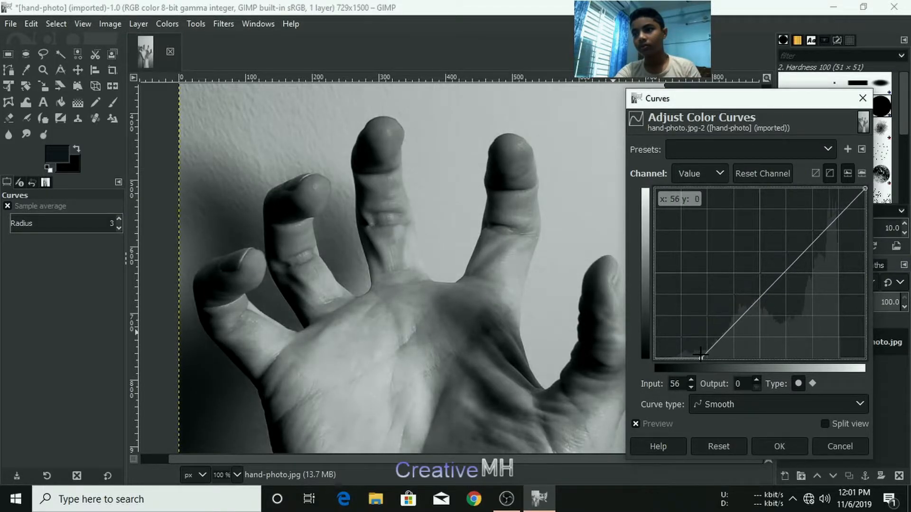
pyautogui.click(777, 446)
# Add a new 729 × 1500 px layer filled with transparency above the hand photo
pyautogui.scroll(-2, 442, 336)
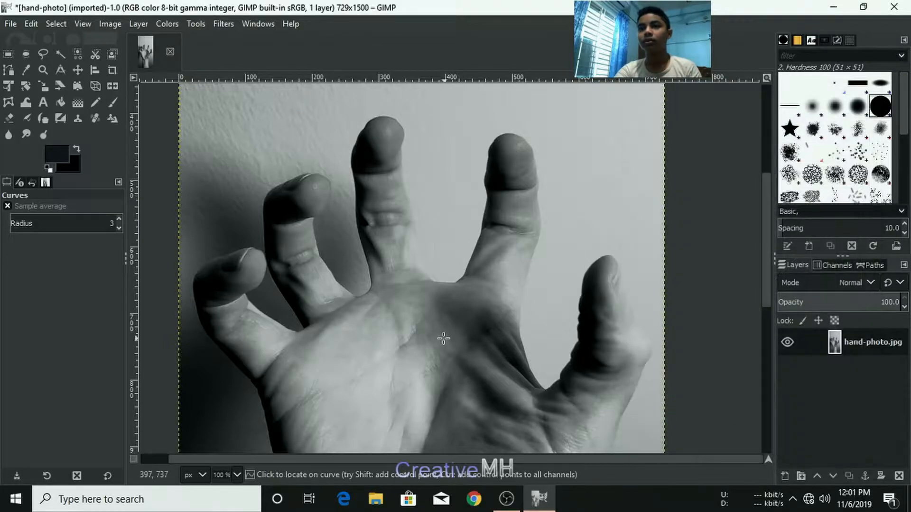
pyautogui.scroll(2, 441, 337)
pyautogui.scroll(-4, 450, 264)
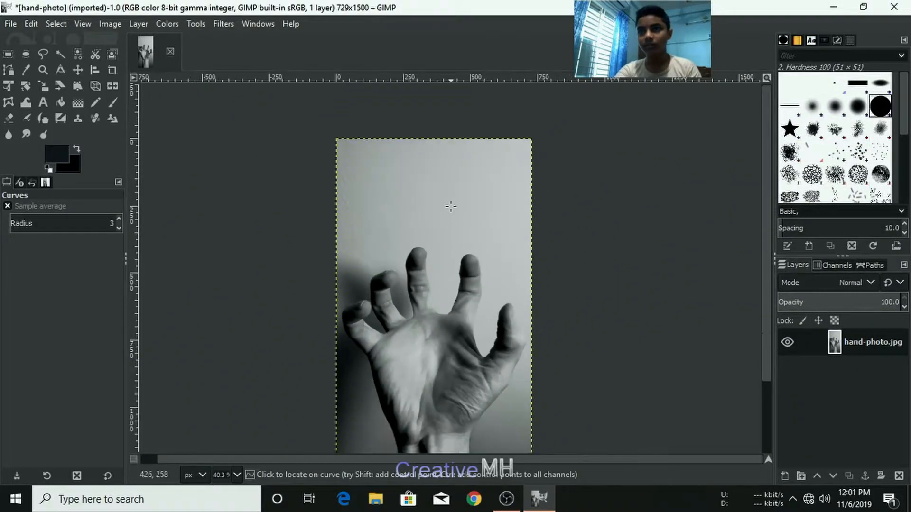
pyautogui.moveTo(457, 158); pyautogui.dragTo(454, 143)
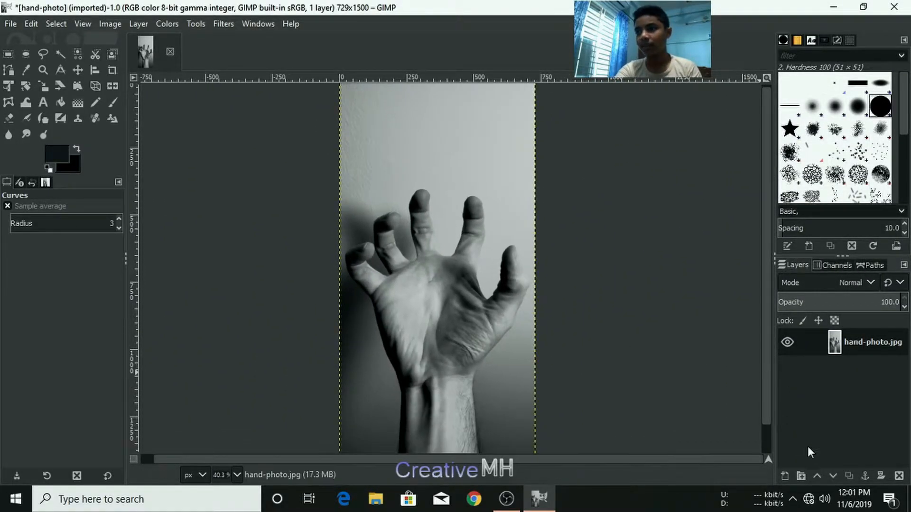
pyautogui.click(785, 478)
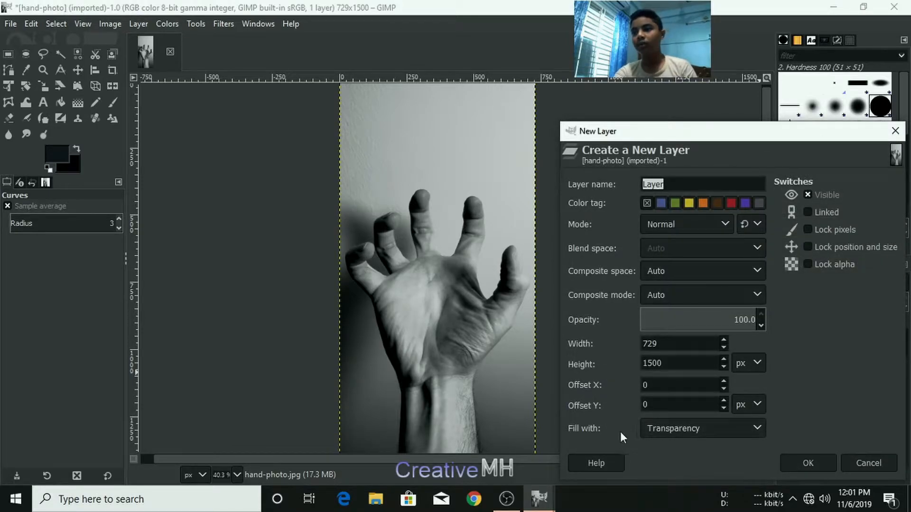
pyautogui.click(795, 458)
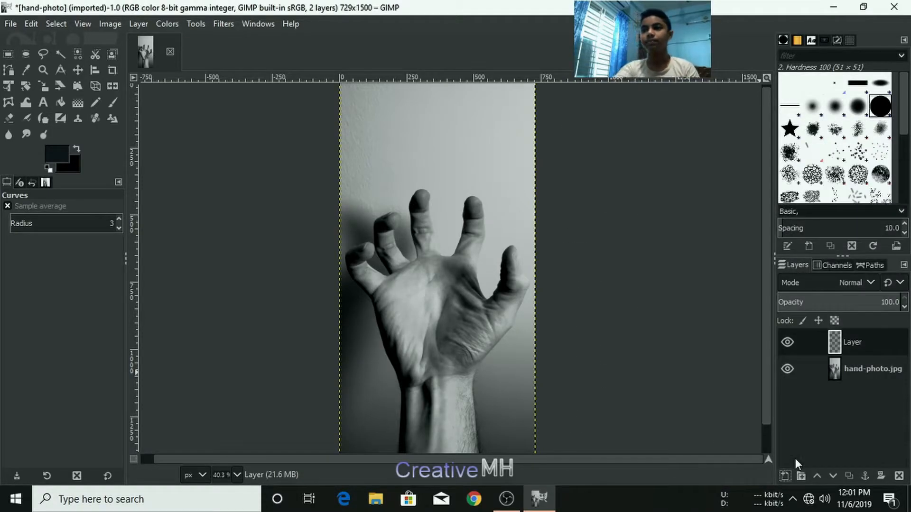
# Select the Paintbrush tool and enlarge its brush to about size 47
pyautogui.click(109, 102)
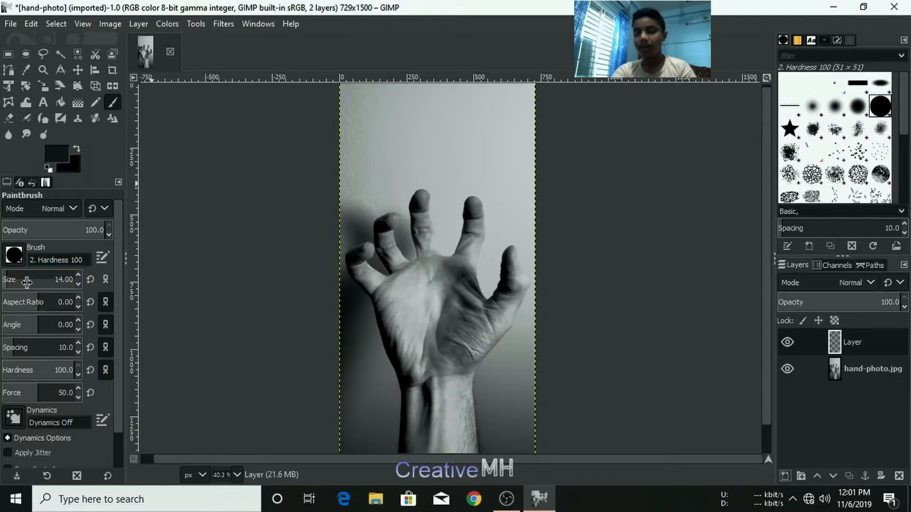
pyautogui.press(']')
pyautogui.press(']')
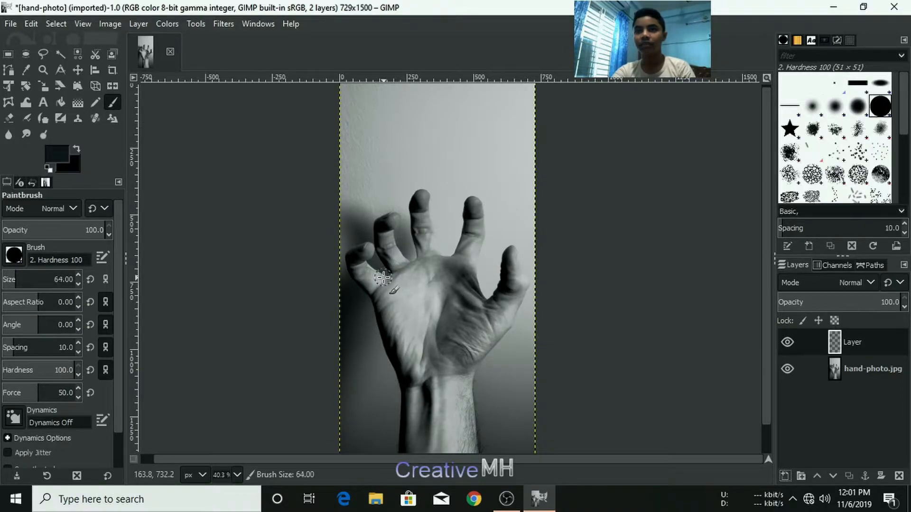
# Lower the new transparent layer's opacity to about 50.8
pyautogui.scroll(5, 379, 311)
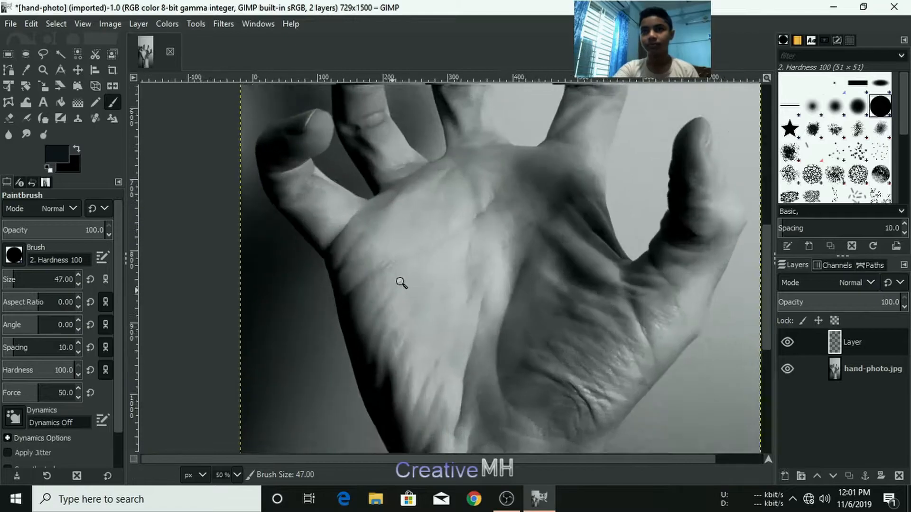
pyautogui.moveTo(416, 308); pyautogui.dragTo(414, 108)
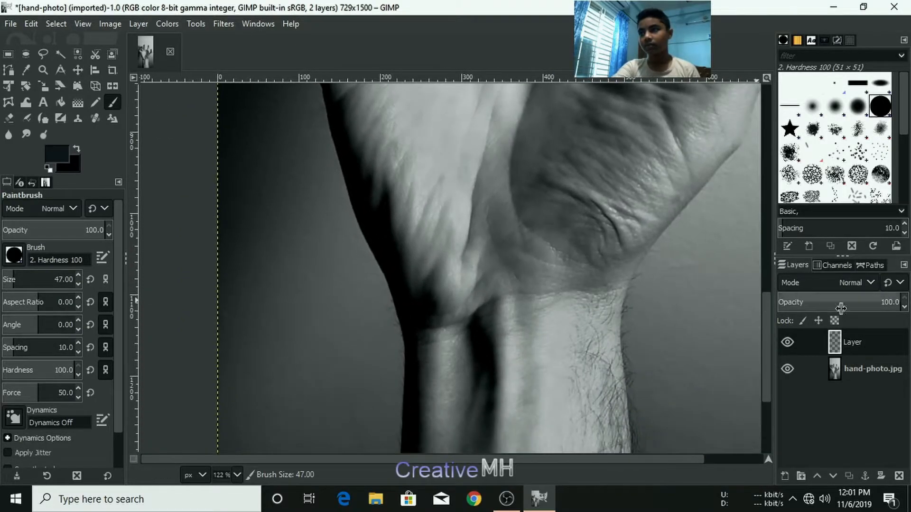
pyautogui.moveTo(869, 305); pyautogui.dragTo(849, 300)
pyautogui.moveTo(792, 302); pyautogui.dragTo(840, 300)
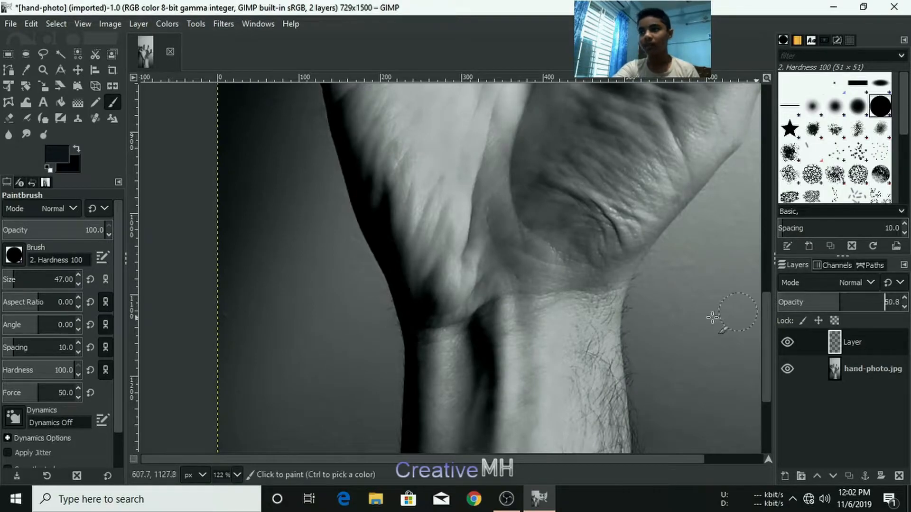
# Reduce the paintbrush size to 19 for tracing the edge of the forearm
pyautogui.scroll(-5, 473, 359)
pyautogui.press('[')
pyautogui.press('[')
pyautogui.press('[')
pyautogui.press('[')
pyautogui.press('[')
pyautogui.press('[')
pyautogui.press('[')
pyautogui.press('[')
pyautogui.press('[')
pyautogui.press('[')
pyautogui.press('[')
pyautogui.press('[')
pyautogui.press('[')
pyautogui.press('[')
pyautogui.press('[')
pyautogui.press('[')
pyautogui.press('[')
pyautogui.press('[')
pyautogui.press('[')
pyautogui.press('[')
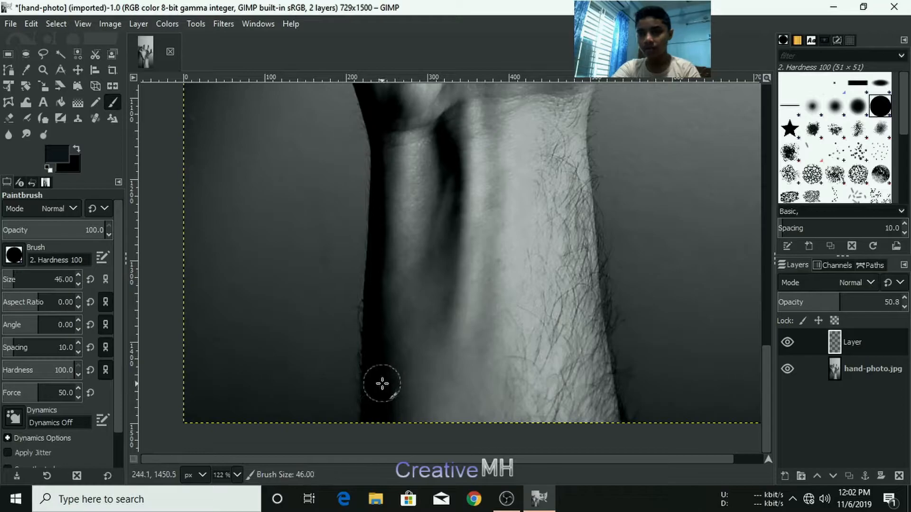
pyautogui.press('[')
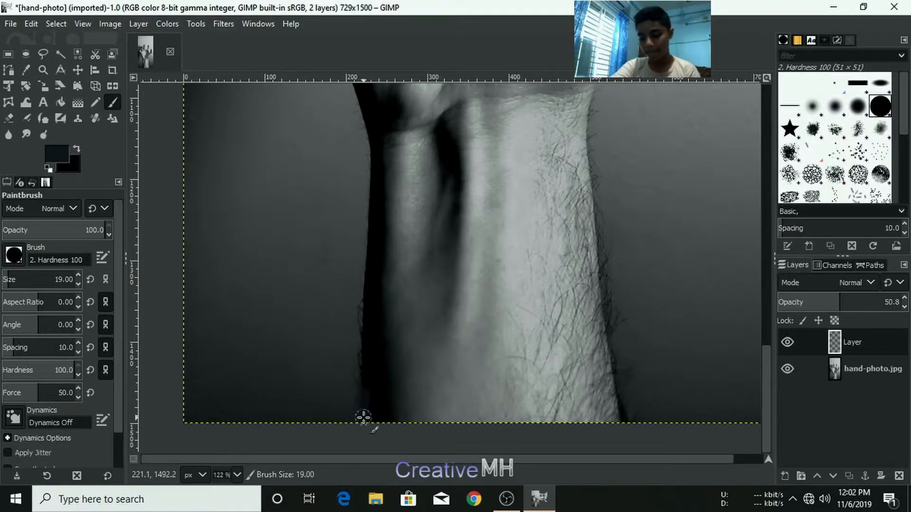
# Set the foreground colour to red using one of the saved colour swatches
pyautogui.click(70, 158)
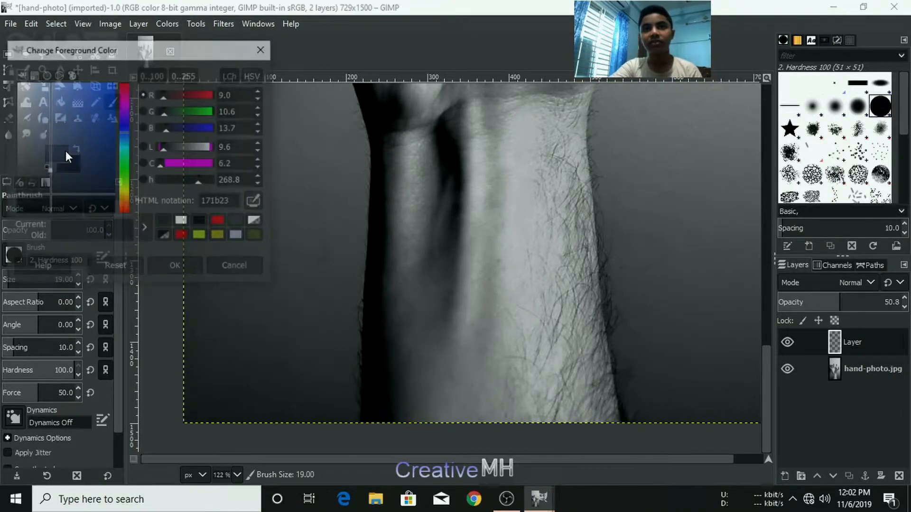
pyautogui.click(183, 236)
pyautogui.click(183, 267)
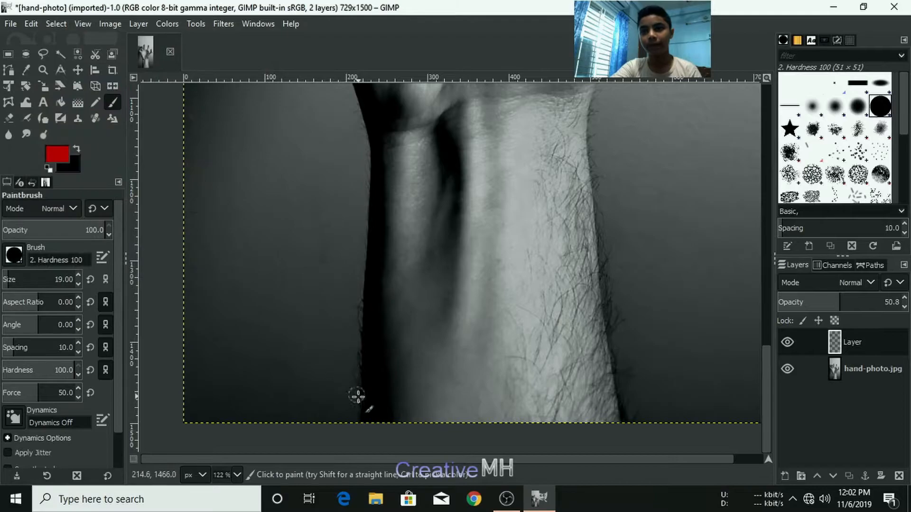
# Trace the outline of the forearm, fingers, thumb and palm in red on the new layer with the size 19 brush
pyautogui.moveTo(362, 421); pyautogui.dragTo(361, 319)
pyautogui.press('space')
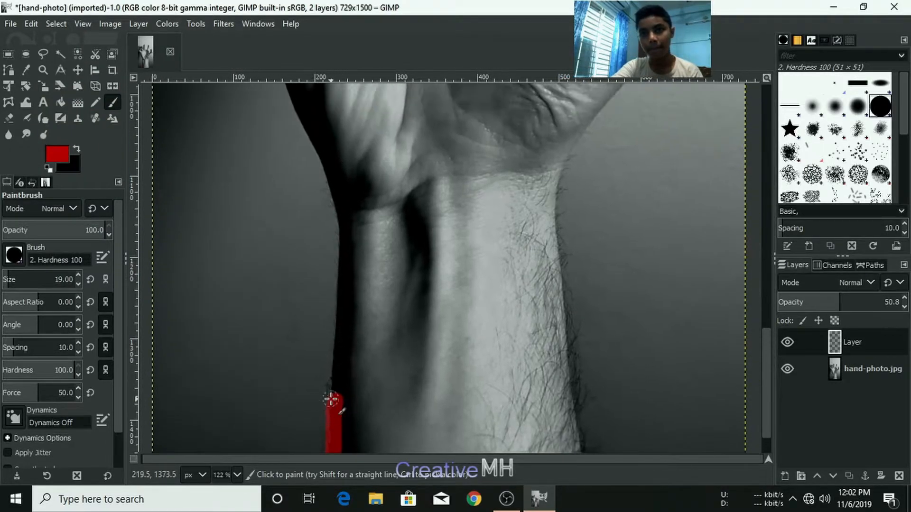
pyautogui.moveTo(336, 397); pyautogui.dragTo(341, 317)
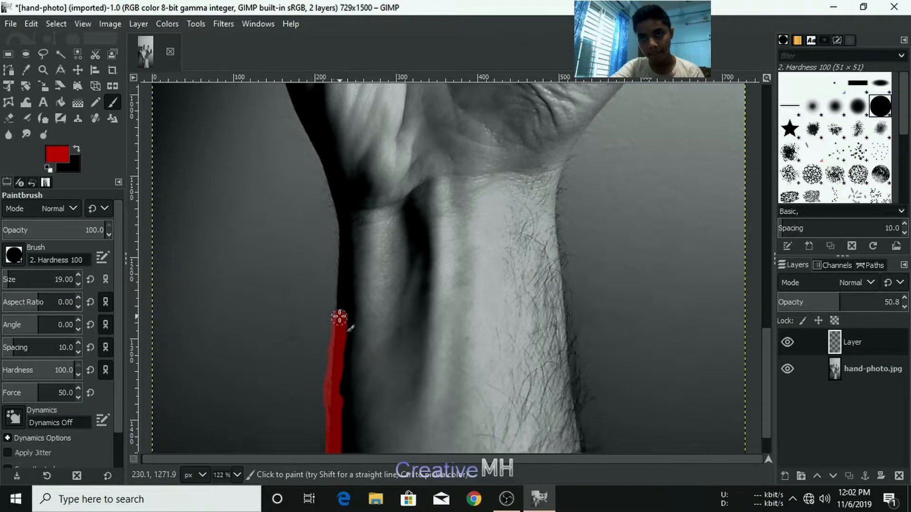
pyautogui.press('space')
pyautogui.moveTo(315, 423); pyautogui.dragTo(278, 260)
pyautogui.press('space')
pyautogui.moveTo(322, 318)
pyautogui.mouseDown()
pyautogui.moveTo(332, 178)
pyautogui.moveTo(379, 253)
pyautogui.mouseUp()
pyautogui.scroll(3, 379, 253)
pyautogui.moveTo(379, 382)
pyautogui.mouseDown()
pyautogui.moveTo(339, 293)
pyautogui.moveTo(408, 305)
pyautogui.moveTo(462, 136)
pyautogui.moveTo(585, 300)
pyautogui.moveTo(657, 439)
pyautogui.mouseUp()
pyautogui.press('space')
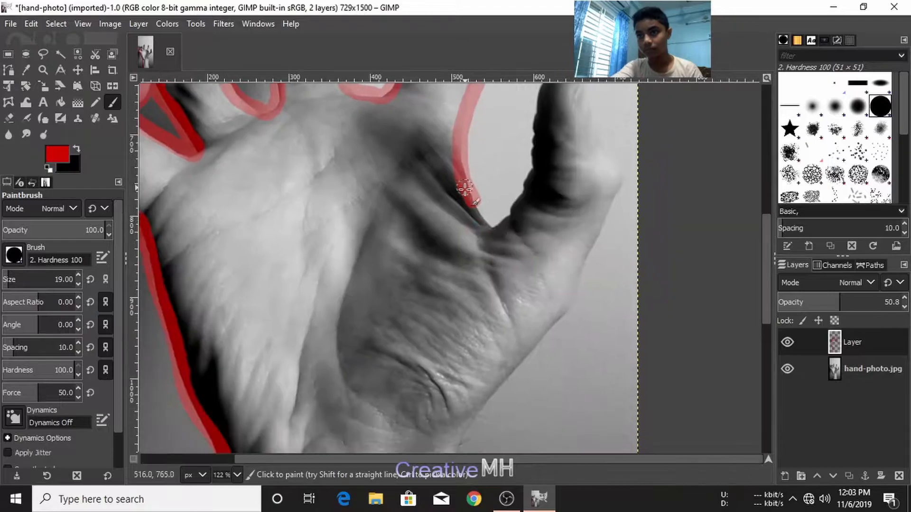
pyautogui.press('space')
pyautogui.moveTo(439, 325); pyautogui.dragTo(561, 344)
pyautogui.press('space')
pyautogui.moveTo(517, 156)
pyautogui.mouseDown()
pyautogui.moveTo(363, 209)
pyautogui.moveTo(388, 427)
pyautogui.mouseUp()
pyautogui.scroll(-3, 215, 171)
pyautogui.moveTo(215, 170); pyautogui.dragTo(384, 383)
pyautogui.moveTo(372, 260)
pyautogui.mouseDown()
pyautogui.moveTo(362, 256)
pyautogui.moveTo(366, 263)
pyautogui.mouseUp()
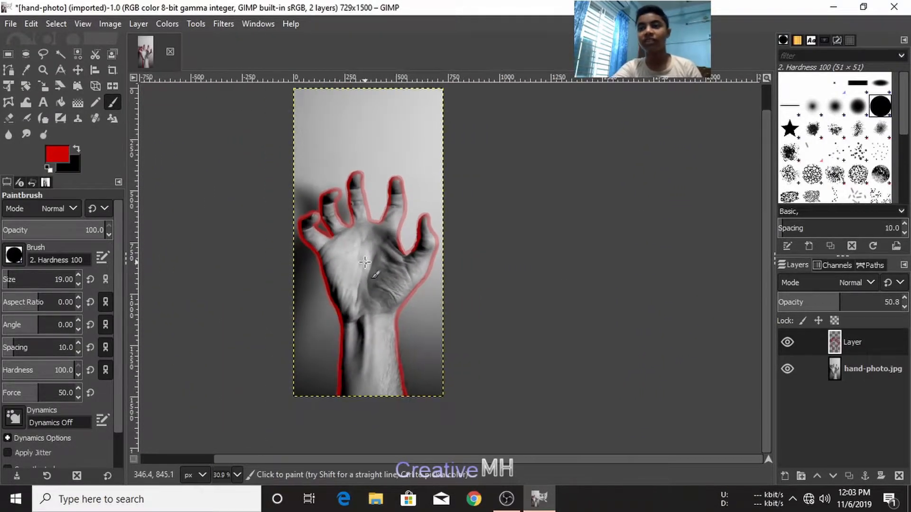
# Hide the hand-photo.jpg layer and check the whole red outline on its own
pyautogui.scroll(6, 372, 244)
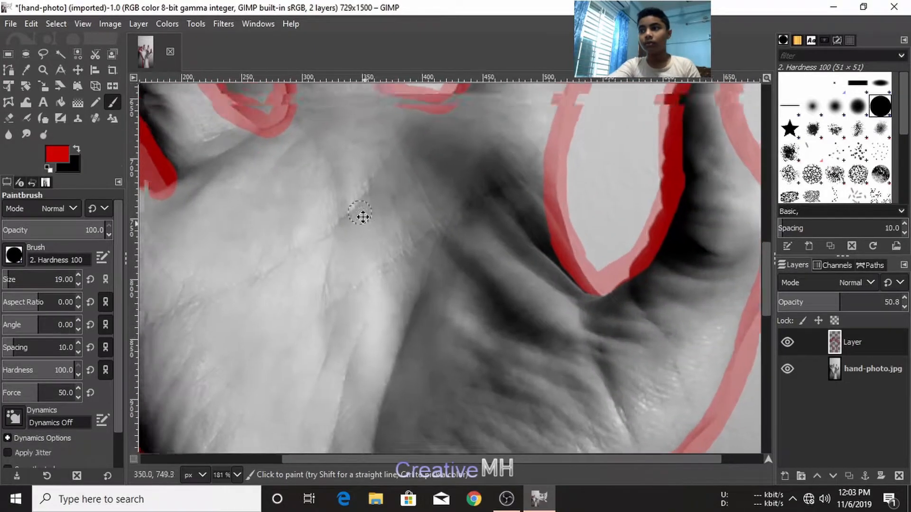
pyautogui.moveTo(363, 217); pyautogui.dragTo(389, 238)
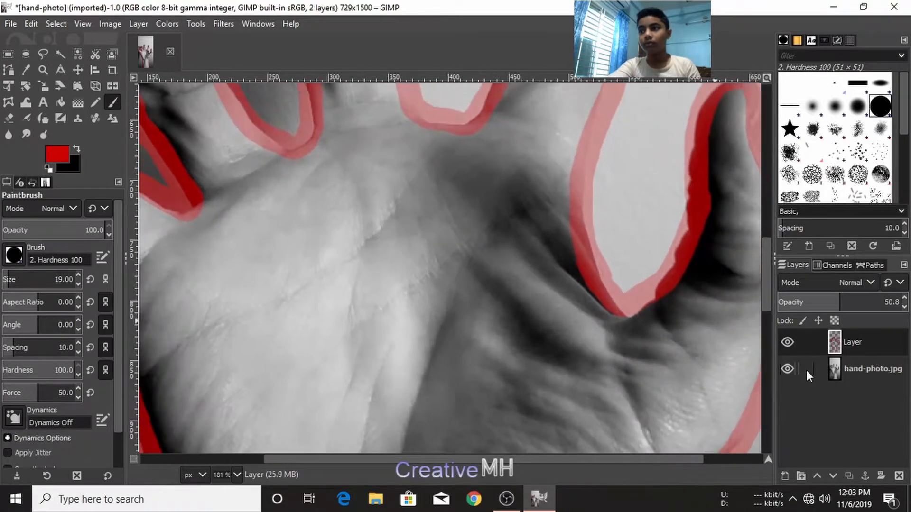
pyautogui.click(781, 368)
pyautogui.scroll(-7, 458, 214)
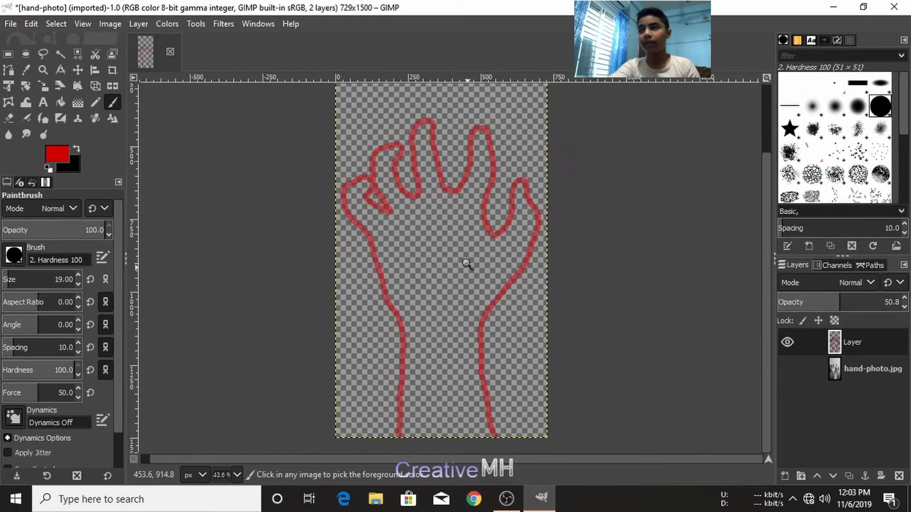
# Show the hand-photo.jpg layer again and reduce the paintbrush size to 3 for the fine details
pyautogui.click(786, 370)
pyautogui.click(787, 370)
pyautogui.click(787, 370)
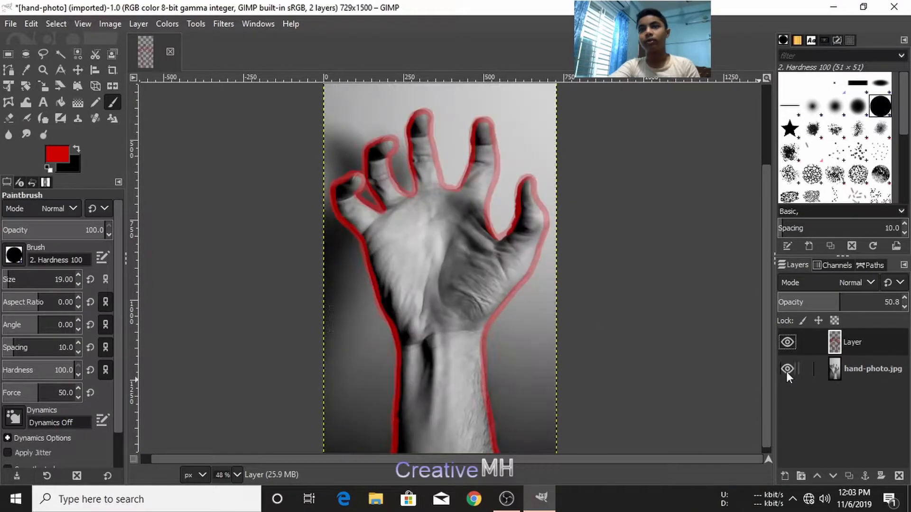
pyautogui.scroll(2, 427, 256)
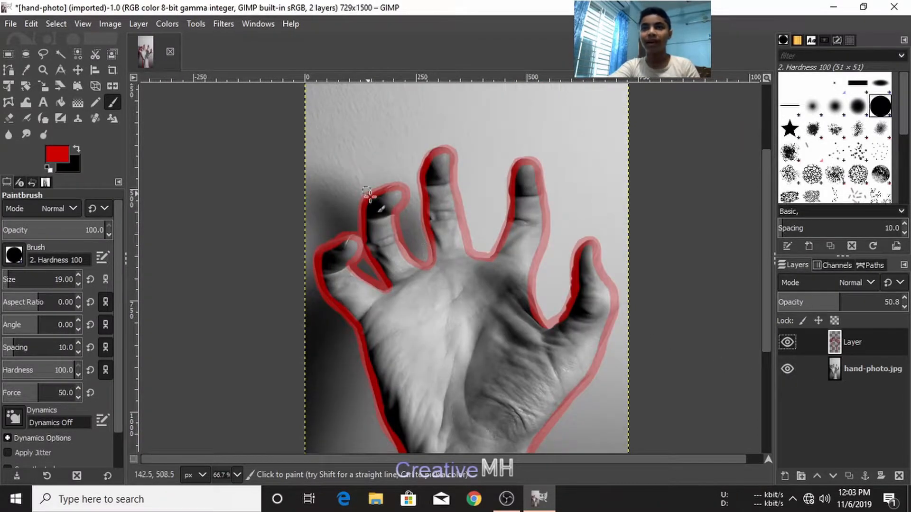
pyautogui.scroll(2, 365, 191)
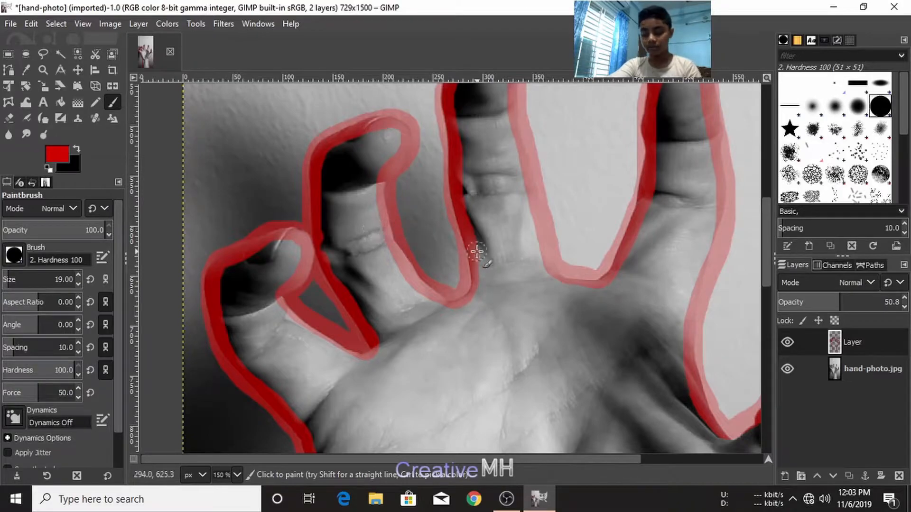
pyautogui.press('[')
pyautogui.press('[')
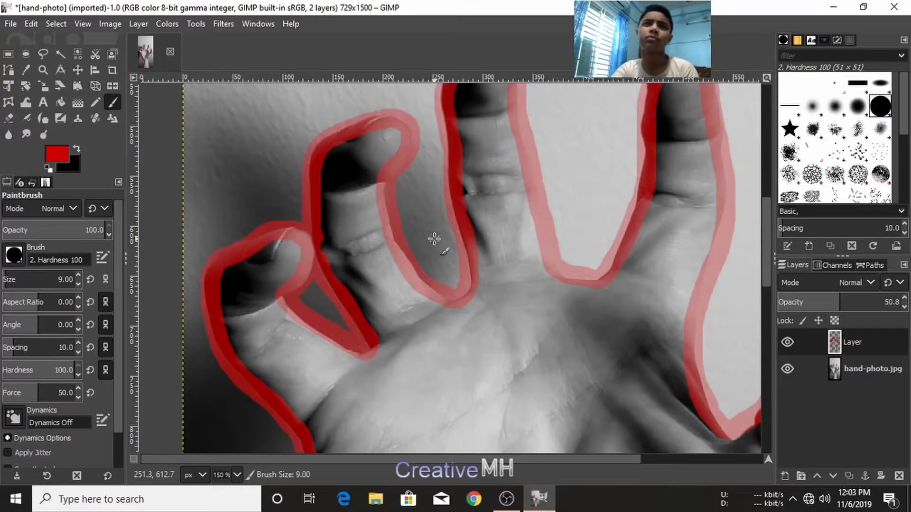
pyautogui.press('[')
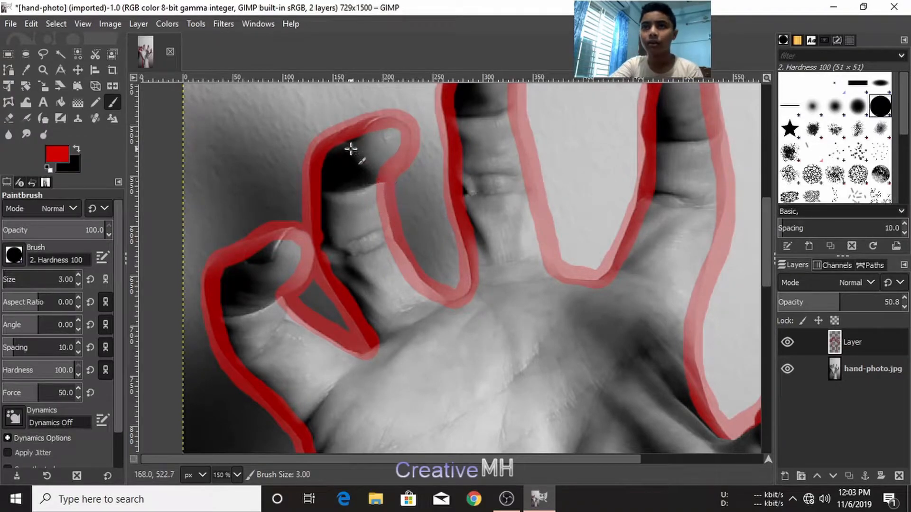
# Outline the dark shadow on the ring fingertip and along the finger's outer side with the size 3 red brush
pyautogui.moveTo(358, 159)
pyautogui.mouseDown()
pyautogui.moveTo(350, 134)
pyautogui.moveTo(373, 177)
pyautogui.moveTo(336, 194)
pyautogui.mouseUp()
pyautogui.moveTo(332, 244); pyautogui.dragTo(323, 248)
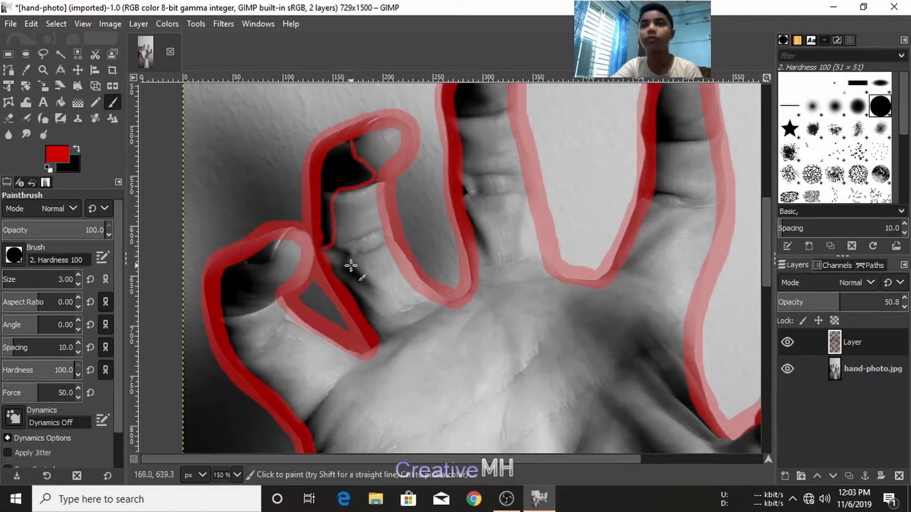
pyautogui.hscroll(-2, 347, 261)
pyautogui.scroll(-1, 348, 261)
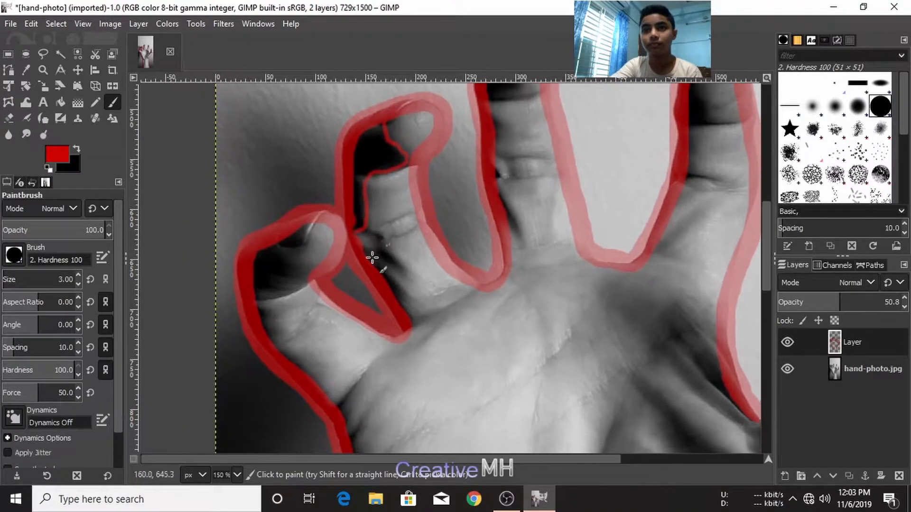
# Outline the remaining shadows and skin creases on the ring and little fingers, including the crease at the little finger's base
pyautogui.moveTo(316, 222)
pyautogui.mouseDown()
pyautogui.moveTo(302, 249)
pyautogui.moveTo(281, 231)
pyautogui.moveTo(300, 224)
pyautogui.moveTo(290, 246)
pyautogui.moveTo(310, 224)
pyautogui.moveTo(284, 309)
pyautogui.mouseUp()
pyautogui.moveTo(465, 200); pyautogui.dragTo(351, 364)
pyautogui.moveTo(412, 183); pyautogui.dragTo(401, 269)
pyautogui.moveTo(522, 228); pyautogui.dragTo(491, 200)
pyautogui.moveTo(580, 191); pyautogui.dragTo(567, 244)
pyautogui.moveTo(379, 277)
pyautogui.mouseDown()
pyautogui.moveTo(404, 264)
pyautogui.moveTo(380, 276)
pyautogui.mouseUp()
pyautogui.moveTo(373, 293); pyautogui.dragTo(389, 298)
pyautogui.moveTo(289, 328); pyautogui.dragTo(394, 210)
pyautogui.moveTo(395, 207); pyautogui.dragTo(397, 218)
pyautogui.scroll(-10, 370, 195)
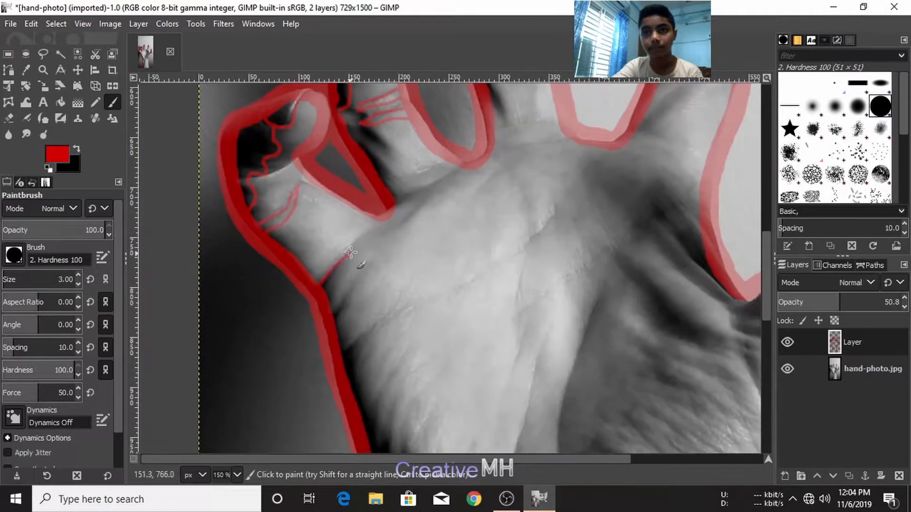
# Outline the dark shadow along the outer edge of the palm and down the forearm to the image's lower edge
pyautogui.hscroll(3, 332, 161)
pyautogui.moveTo(329, 160); pyautogui.dragTo(371, 298)
pyautogui.scroll(-3, 375, 284)
pyautogui.scroll(-5, 378, 209)
pyautogui.moveTo(398, 182); pyautogui.dragTo(408, 386)
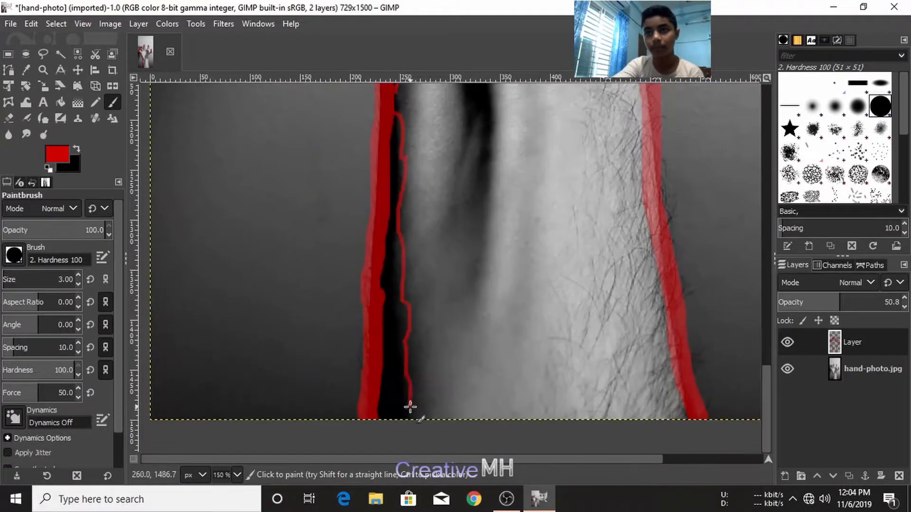
# Outline the wrist shadow, the long palm creases and the shadows and creases on the middle finger, index finger and thumb
pyautogui.scroll(8, 408, 386)
pyautogui.moveTo(418, 259); pyautogui.dragTo(411, 320)
pyautogui.scroll(5, 411, 319)
pyautogui.moveTo(357, 392)
pyautogui.mouseDown()
pyautogui.moveTo(365, 346)
pyautogui.moveTo(357, 400)
pyautogui.mouseUp()
pyautogui.scroll(3, 347, 302)
pyautogui.moveTo(518, 157)
pyautogui.mouseDown()
pyautogui.moveTo(492, 177)
pyautogui.moveTo(522, 155)
pyautogui.mouseUp()
pyautogui.scroll(2, 522, 155)
pyautogui.moveTo(478, 182)
pyautogui.mouseDown()
pyautogui.moveTo(441, 232)
pyautogui.moveTo(430, 221)
pyautogui.mouseUp()
pyautogui.scroll(2, 370, 224)
pyautogui.moveTo(383, 248)
pyautogui.mouseDown()
pyautogui.moveTo(293, 249)
pyautogui.moveTo(327, 304)
pyautogui.mouseUp()
pyautogui.hscroll(3, 427, 237)
pyautogui.moveTo(486, 196); pyautogui.dragTo(531, 208)
pyautogui.scroll(-2, 531, 208)
pyautogui.moveTo(549, 189)
pyautogui.mouseDown()
pyautogui.moveTo(557, 263)
pyautogui.moveTo(468, 368)
pyautogui.mouseUp()
pyautogui.moveTo(436, 243); pyautogui.dragTo(456, 298)
pyautogui.scroll(-2, 448, 285)
pyautogui.scroll(4, 441, 266)
pyautogui.scroll(-3, 332, 218)
pyautogui.moveTo(332, 217)
pyautogui.mouseDown()
pyautogui.moveTo(352, 227)
pyautogui.moveTo(377, 310)
pyautogui.mouseUp()
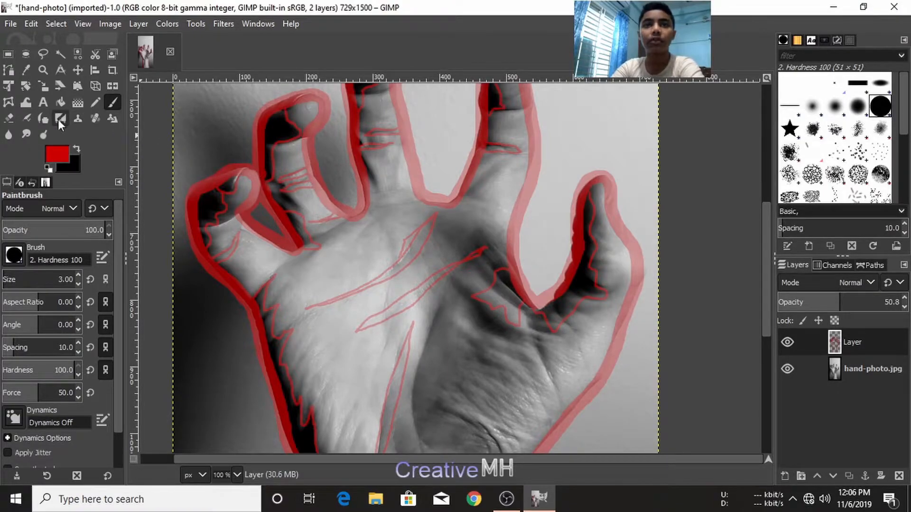
# Fill the outlined fingertip shadow and the creases on the ring finger with red using Bucket Fill
pyautogui.click(64, 98)
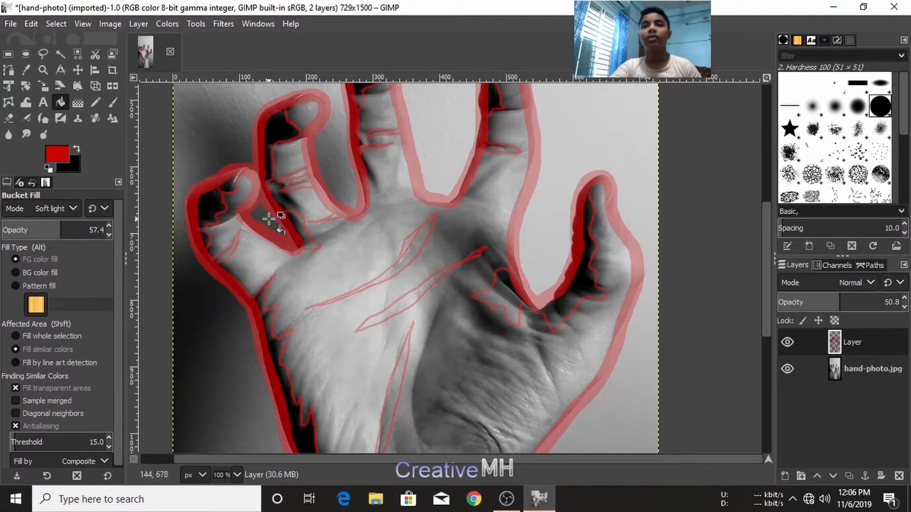
pyautogui.keyDown('ctrl'); pyautogui.scroll(1, 269, 218); pyautogui.keyUp('ctrl')
pyautogui.moveTo(268, 219); pyautogui.dragTo(304, 346)
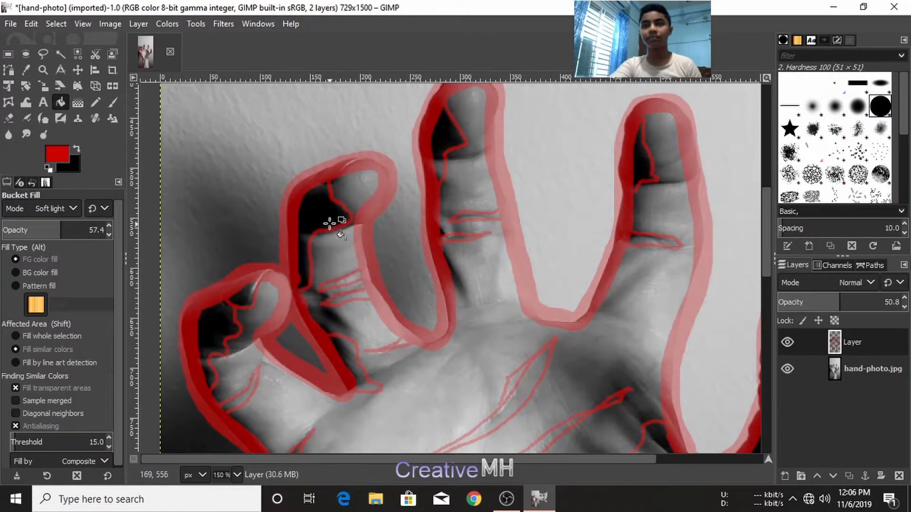
pyautogui.click(324, 209)
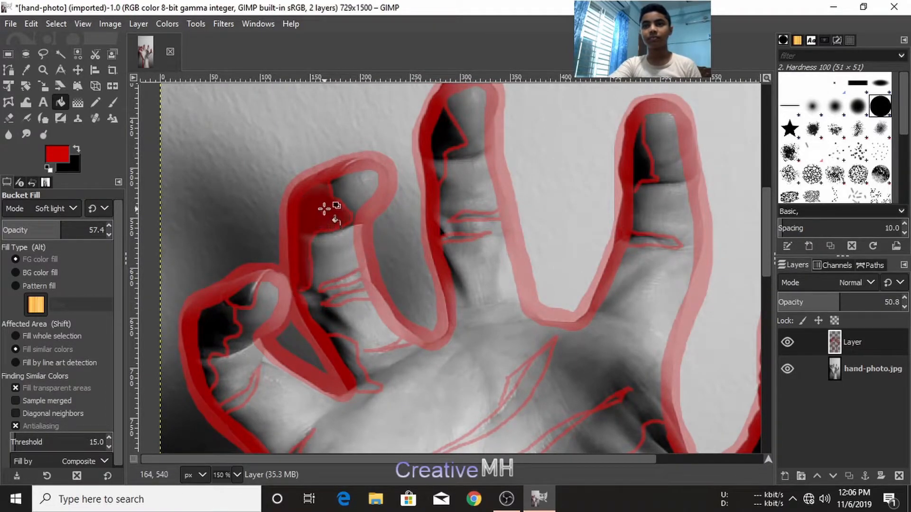
pyautogui.click(347, 277)
pyautogui.click(354, 289)
pyautogui.click(359, 298)
# Fill the outlined fingertip shadows and creases on the middle and index fingers with red
pyautogui.click(468, 217)
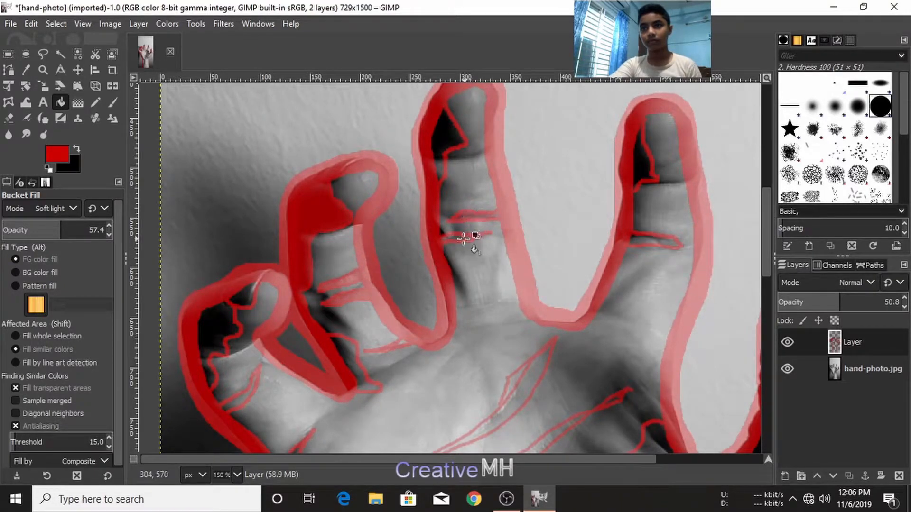
pyautogui.click(467, 220)
pyautogui.click(448, 138)
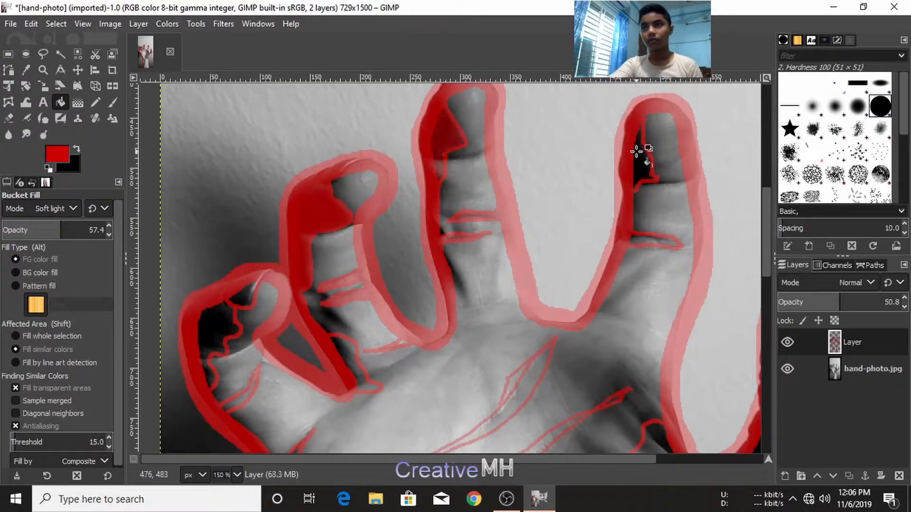
pyautogui.click(645, 167)
pyautogui.click(645, 241)
# Fill the little finger's outlined shadow and crease and the shadow along the outer edge of the palm with red
pyautogui.moveTo(622, 278); pyautogui.dragTo(681, 174)
pyautogui.click(277, 224)
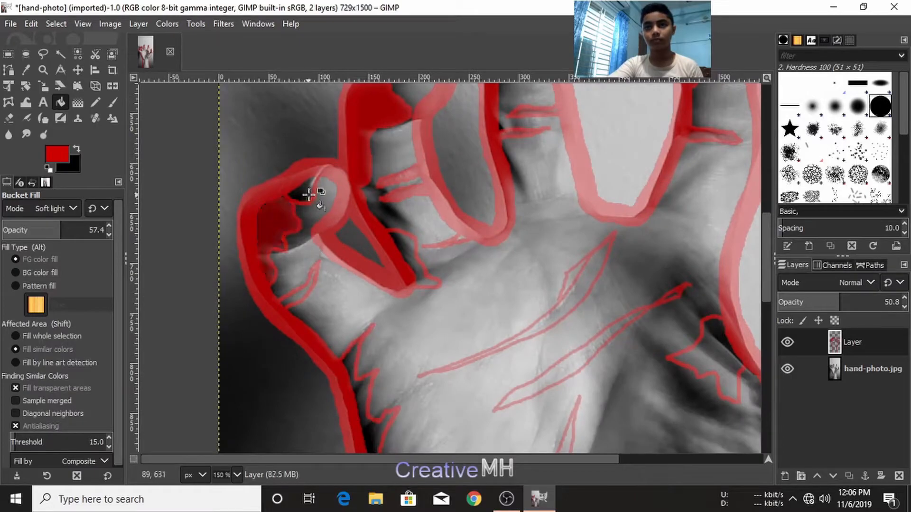
pyautogui.click(302, 297)
pyautogui.click(352, 362)
pyautogui.moveTo(347, 360); pyautogui.dragTo(253, 126)
pyautogui.moveTo(326, 280); pyautogui.dragTo(230, 142)
pyautogui.click(351, 183)
# Fill the long palm creases, the shadow beside the thumb web and the thumb's inner shadow with red
pyautogui.moveTo(335, 160); pyautogui.dragTo(281, 454)
pyautogui.click(315, 246)
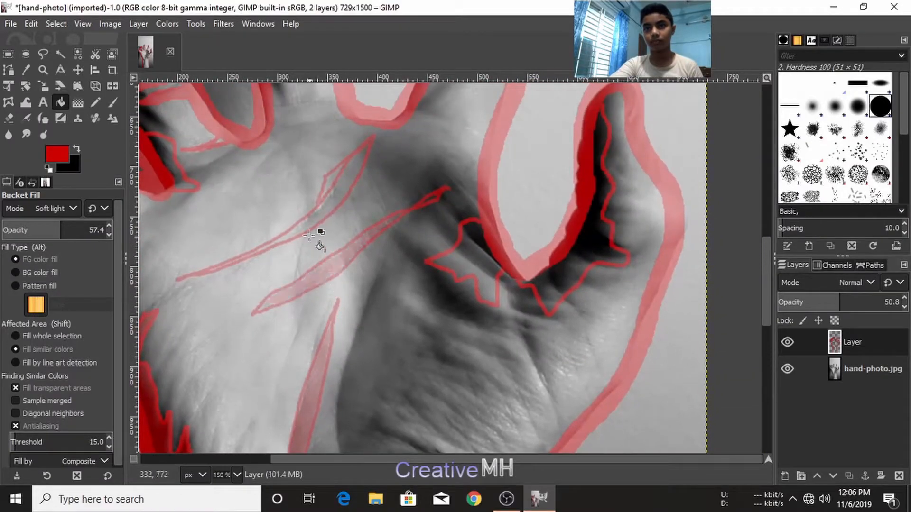
pyautogui.click(331, 204)
pyautogui.moveTo(471, 246); pyautogui.dragTo(385, 235)
pyautogui.click(386, 236)
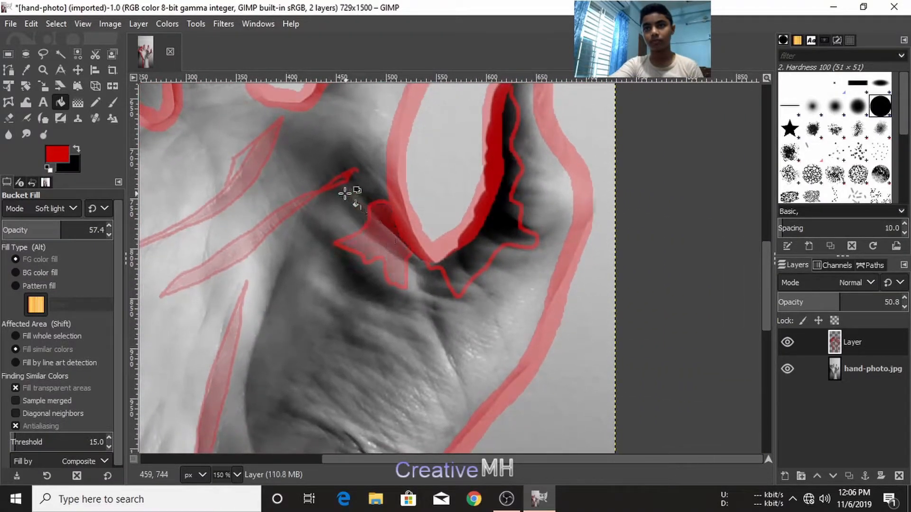
pyautogui.click(240, 161)
pyautogui.moveTo(392, 217); pyautogui.dragTo(260, 237)
pyautogui.click(361, 265)
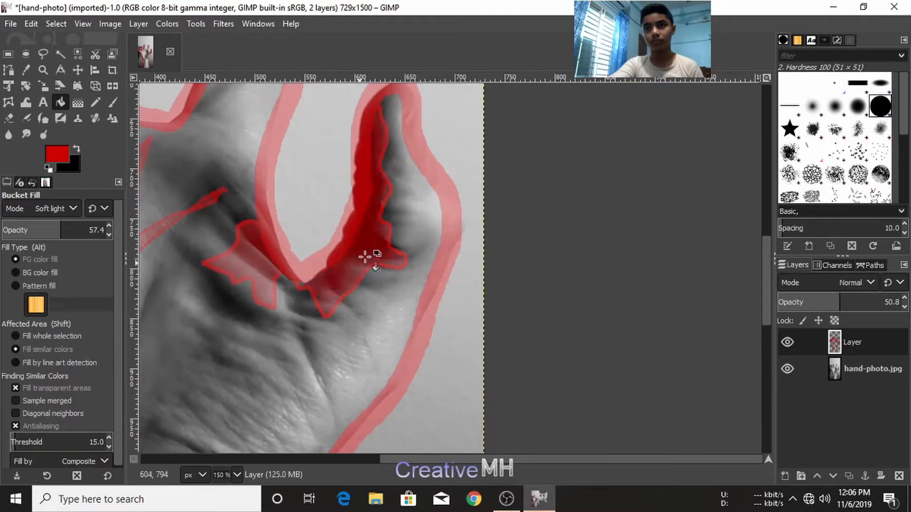
# Fill the outlined shadow at the wrist and the dark strip along the forearm's edge with red
pyautogui.keyDown('ctrl'); pyautogui.scroll(-3, 427, 254); pyautogui.keyUp('ctrl')
pyautogui.moveTo(468, 219); pyautogui.dragTo(469, 366)
pyautogui.keyDown('ctrl'); pyautogui.scroll(1, 431, 321); pyautogui.keyUp('ctrl')
pyautogui.moveTo(419, 245); pyautogui.dragTo(425, 268)
pyautogui.moveTo(395, 368); pyautogui.dragTo(372, 216)
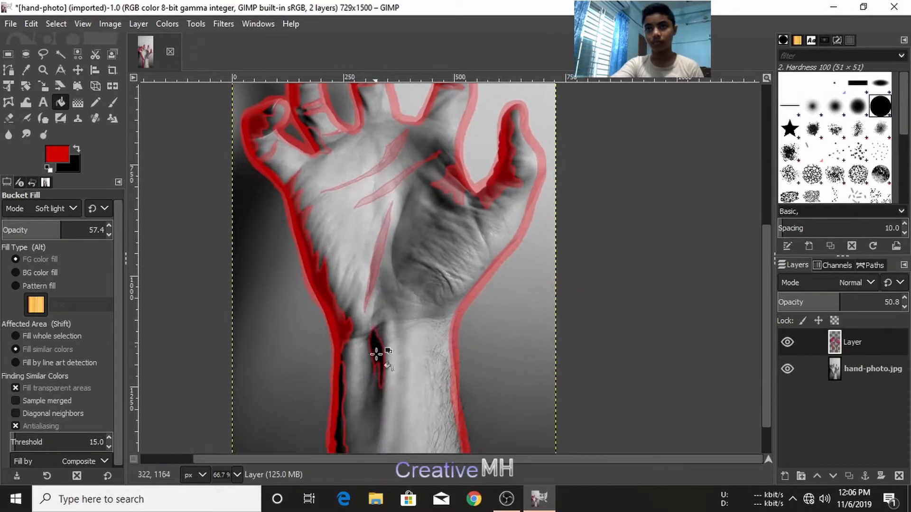
pyautogui.click(380, 350)
pyautogui.click(343, 427)
# Paint over the unfilled gaps in the upper palm crease with the red paintbrush, ending at brush size 7
pyautogui.keyDown('ctrl'); pyautogui.scroll(-1, 350, 342); pyautogui.keyUp('ctrl')
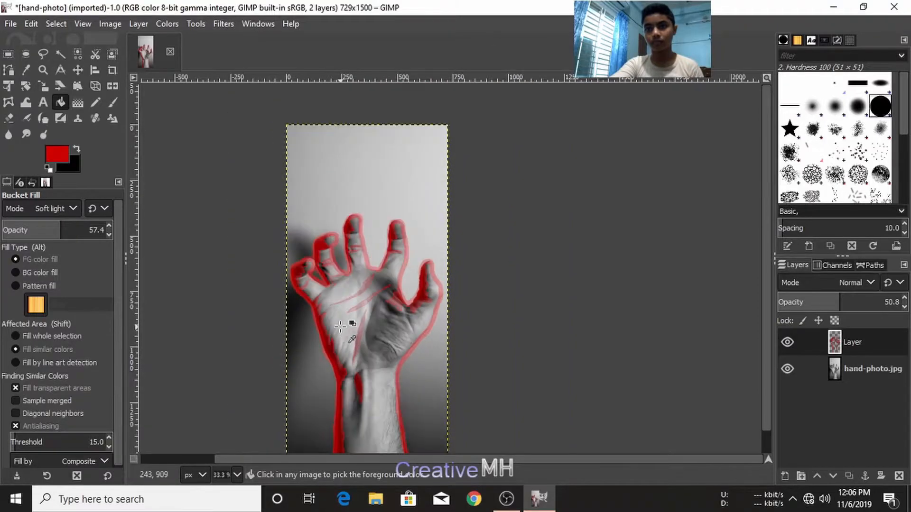
pyautogui.keyDown('ctrl'); pyautogui.scroll(1, 353, 292); pyautogui.keyUp('ctrl')
pyautogui.keyDown('ctrl'); pyautogui.scroll(1, 346, 294); pyautogui.keyUp('ctrl')
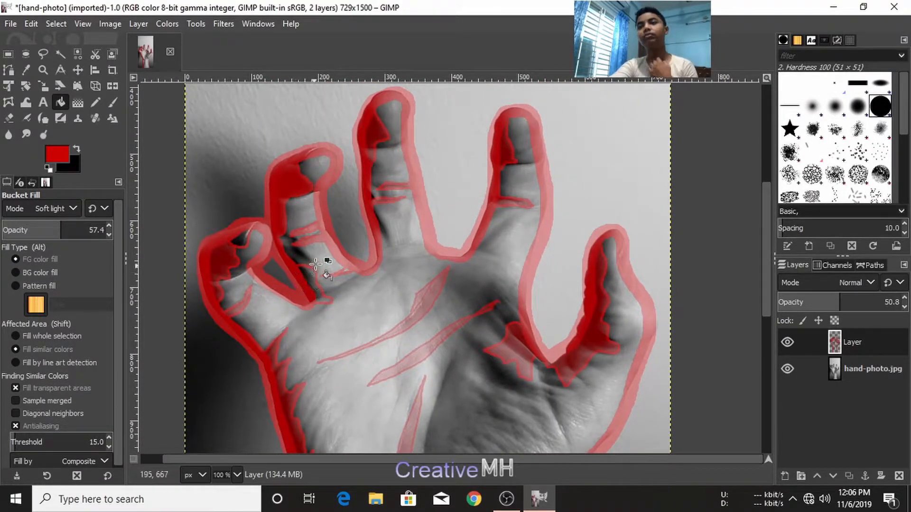
pyautogui.keyDown('ctrl'); pyautogui.scroll(2, 449, 312); pyautogui.keyUp('ctrl')
pyautogui.moveTo(434, 340); pyautogui.dragTo(461, 98)
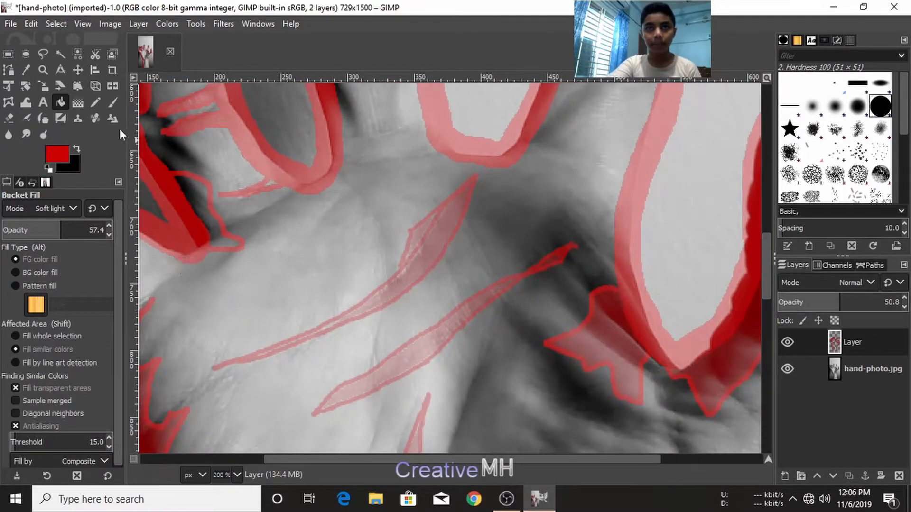
pyautogui.click(111, 103)
pyautogui.press(']')
pyautogui.press(']')
pyautogui.press(']')
pyautogui.press(']')
pyautogui.press(']')
pyautogui.press(']')
pyautogui.press(']')
pyautogui.moveTo(433, 258)
pyautogui.mouseDown()
pyautogui.moveTo(418, 280)
pyautogui.moveTo(316, 328)
pyautogui.moveTo(407, 289)
pyautogui.moveTo(457, 229)
pyautogui.moveTo(466, 199)
pyautogui.moveTo(430, 220)
pyautogui.moveTo(416, 250)
pyautogui.moveTo(425, 237)
pyautogui.moveTo(434, 247)
pyautogui.moveTo(519, 366)
pyautogui.moveTo(464, 282)
pyautogui.mouseUp()
pyautogui.press('[')
pyautogui.press('[')
pyautogui.press('[')
pyautogui.press('[')
pyautogui.moveTo(383, 235); pyautogui.dragTo(399, 271)
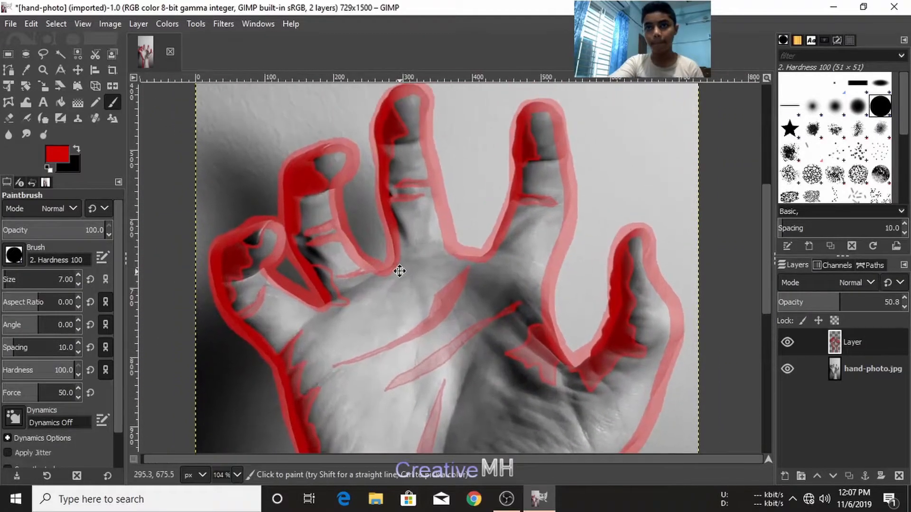
# Hide the hand-photo.jpg layer and check the filled red hand drawing on its own
pyautogui.moveTo(490, 272); pyautogui.dragTo(407, 164)
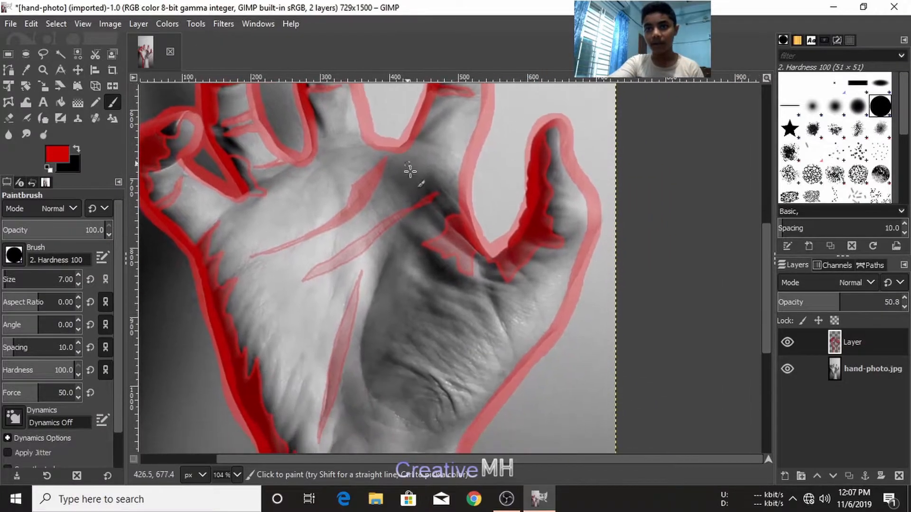
pyautogui.scroll(-2, 434, 273)
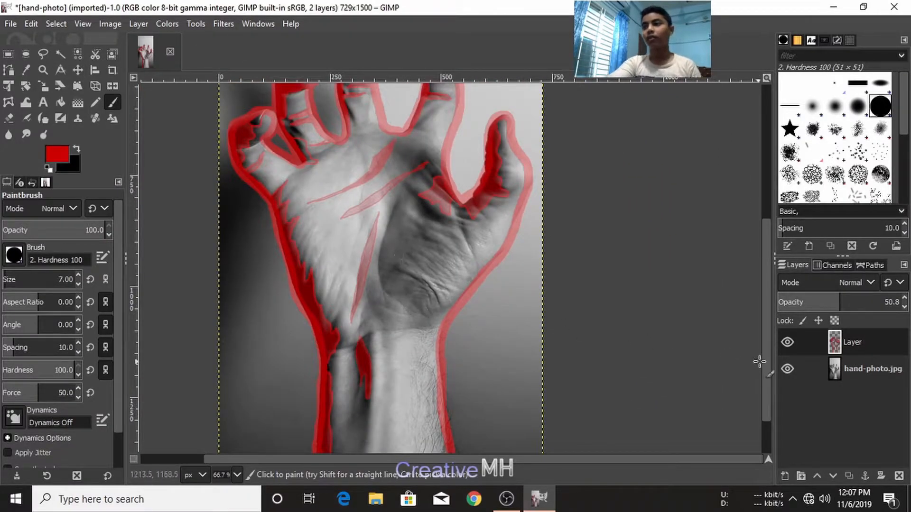
pyautogui.click(788, 368)
pyautogui.scroll(-1, 544, 302)
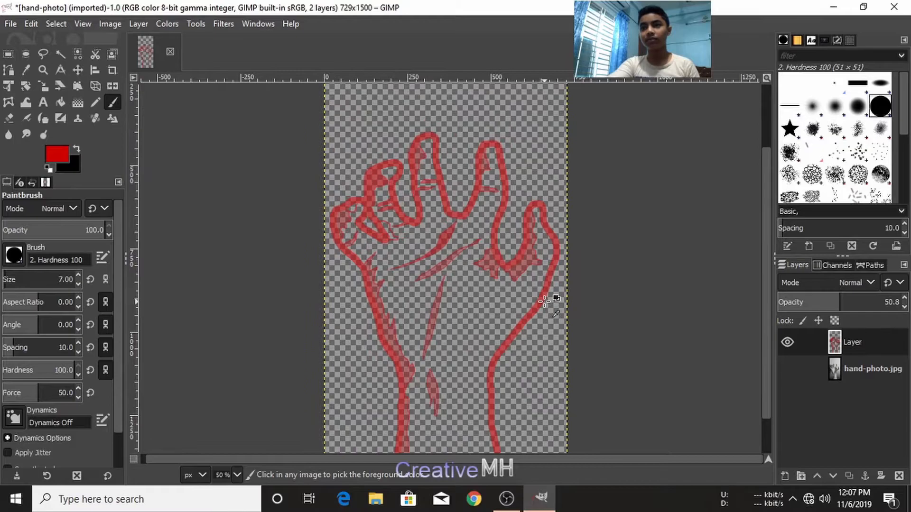
pyautogui.scroll(-1, 543, 302)
pyautogui.scroll(1, 536, 295)
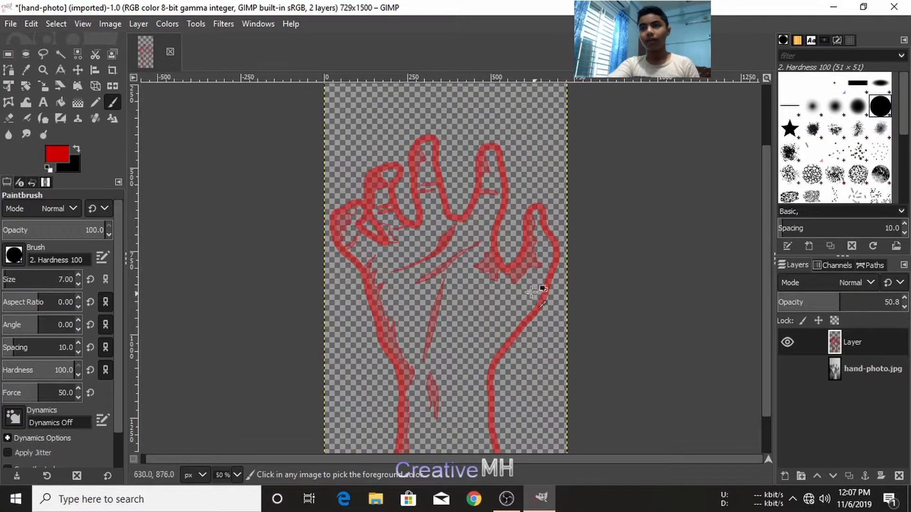
pyautogui.scroll(2, 534, 294)
pyautogui.scroll(-3, 454, 280)
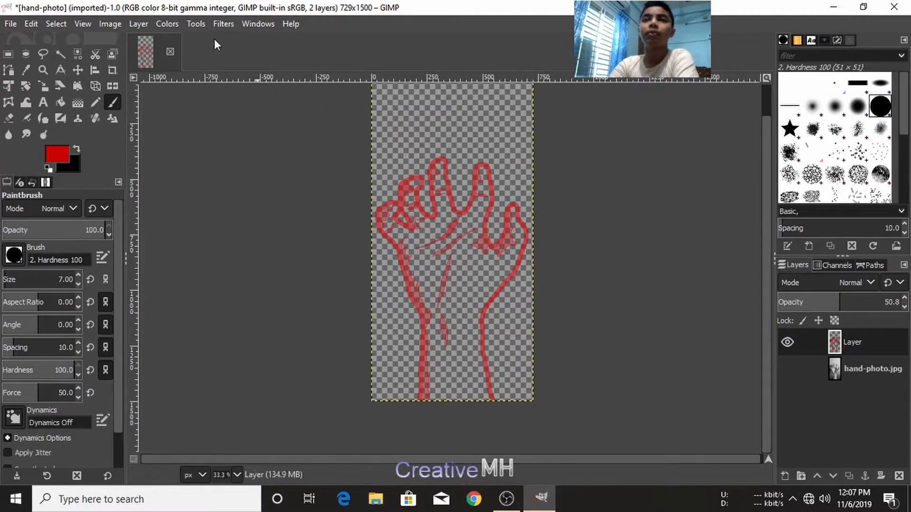
# Turn the drawing black by applying Threshold with a range of 0 to 2, and raise the layer's opacity to 100
pyautogui.click(190, 23)
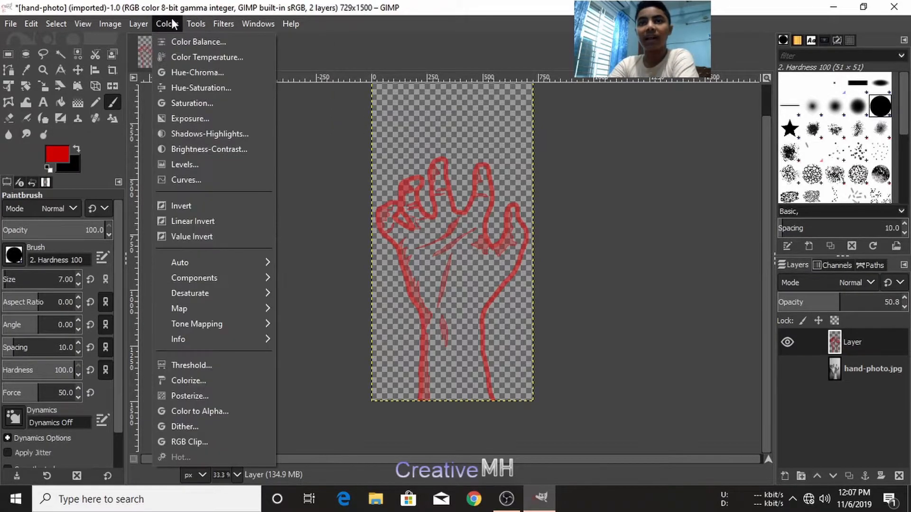
pyautogui.click(240, 365)
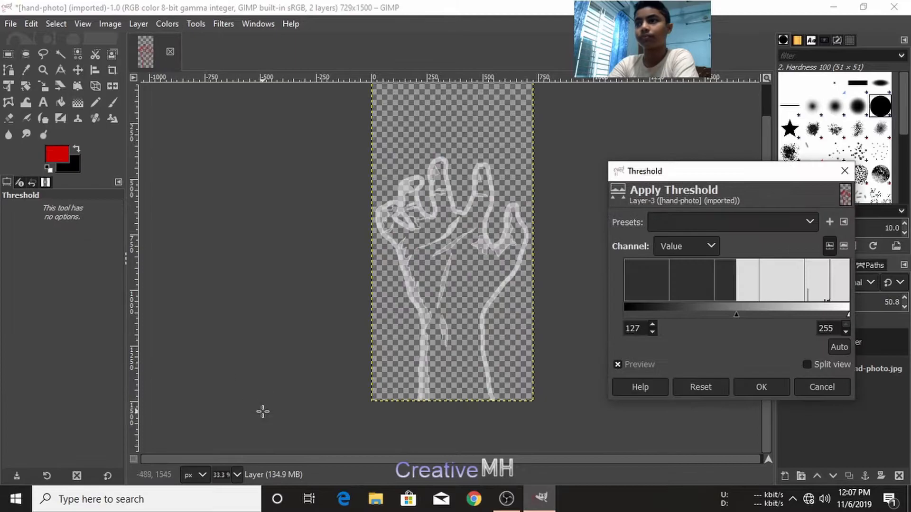
pyautogui.moveTo(735, 313)
pyautogui.mouseDown()
pyautogui.moveTo(761, 312)
pyautogui.moveTo(625, 311)
pyautogui.mouseUp()
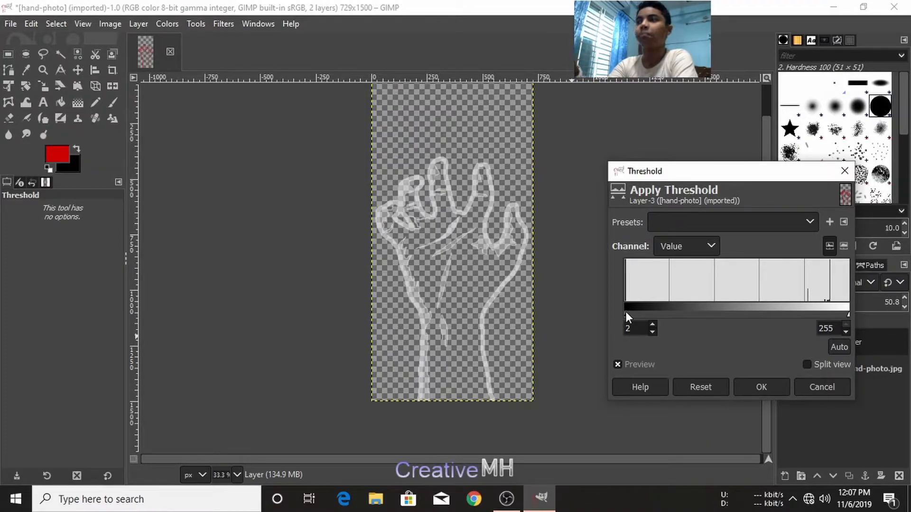
pyautogui.moveTo(849, 318); pyautogui.dragTo(622, 310)
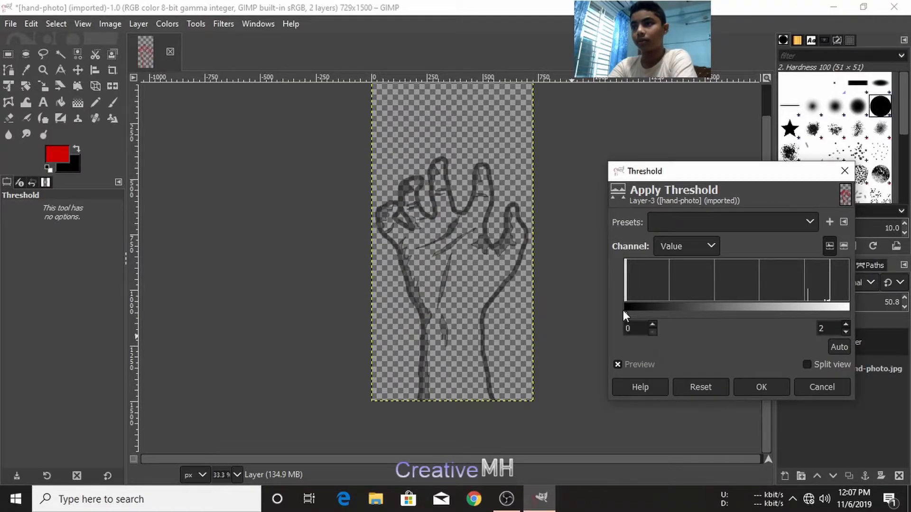
pyautogui.click(764, 385)
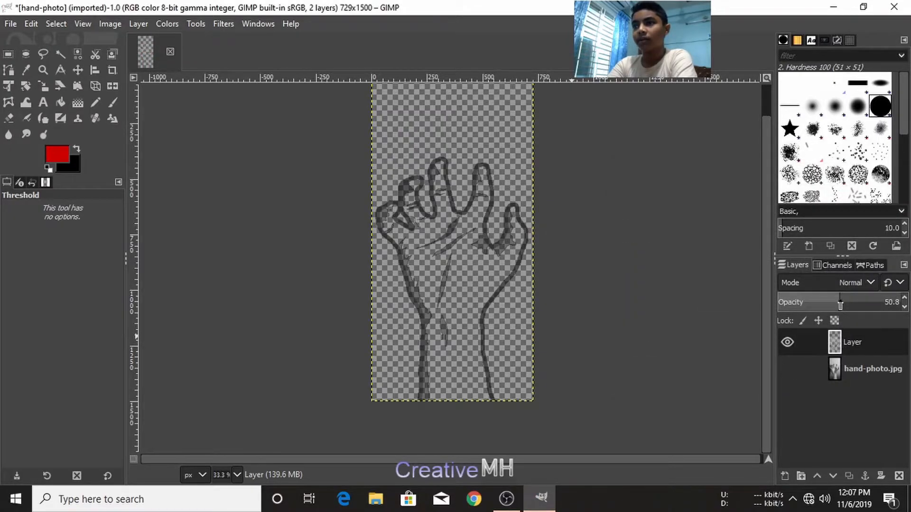
pyautogui.moveTo(842, 302); pyautogui.dragTo(905, 302)
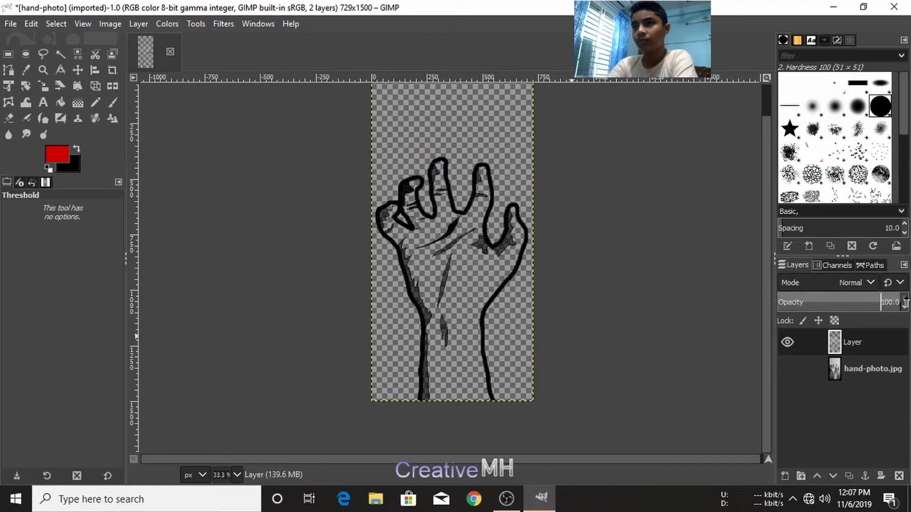
# Create a new 1280 × 1280 px image filled with transparency
pyautogui.scroll(1, 543, 282)
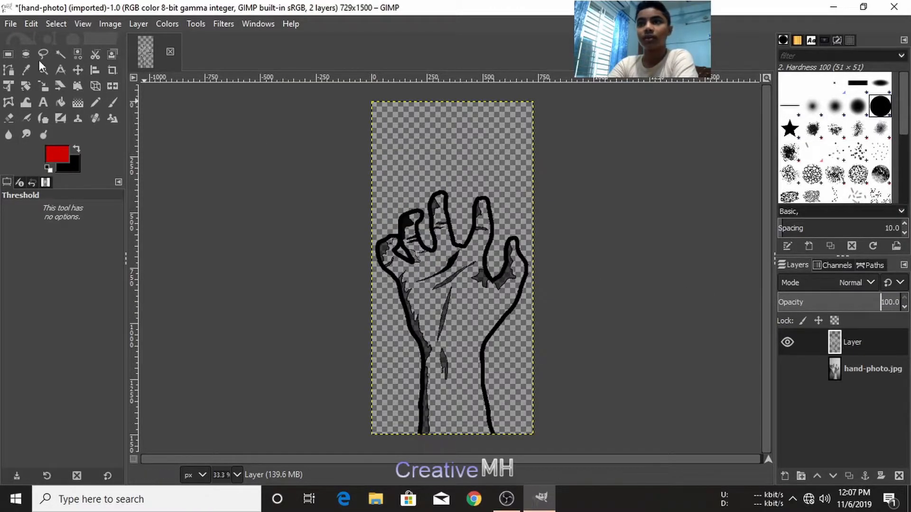
pyautogui.click(10, 26)
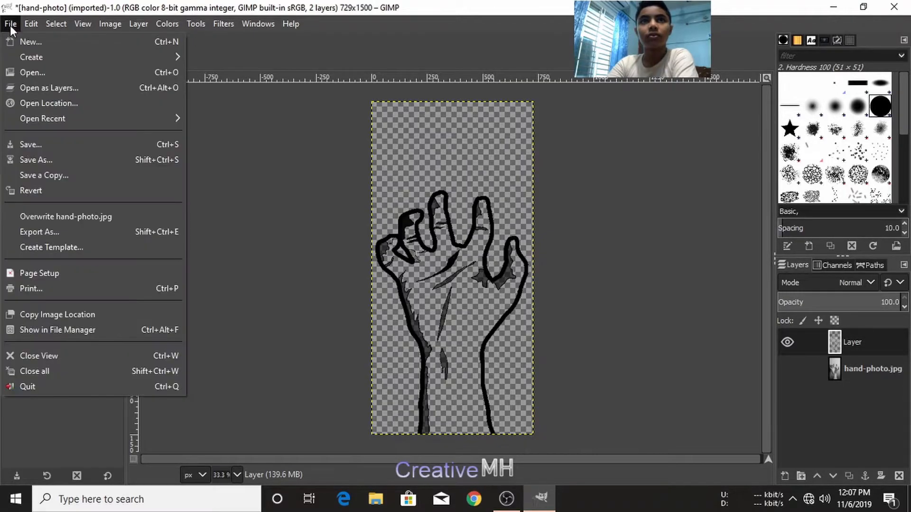
pyautogui.moveTo(31, 24)
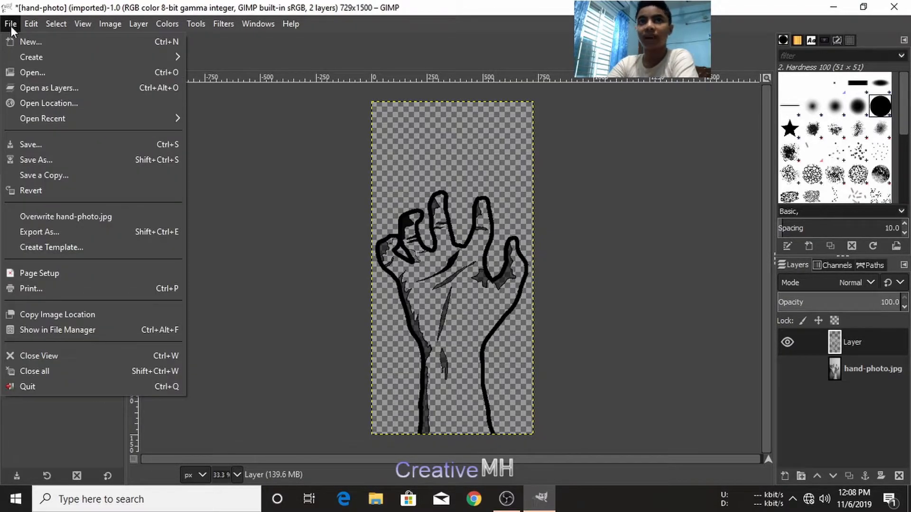
pyautogui.click(19, 40)
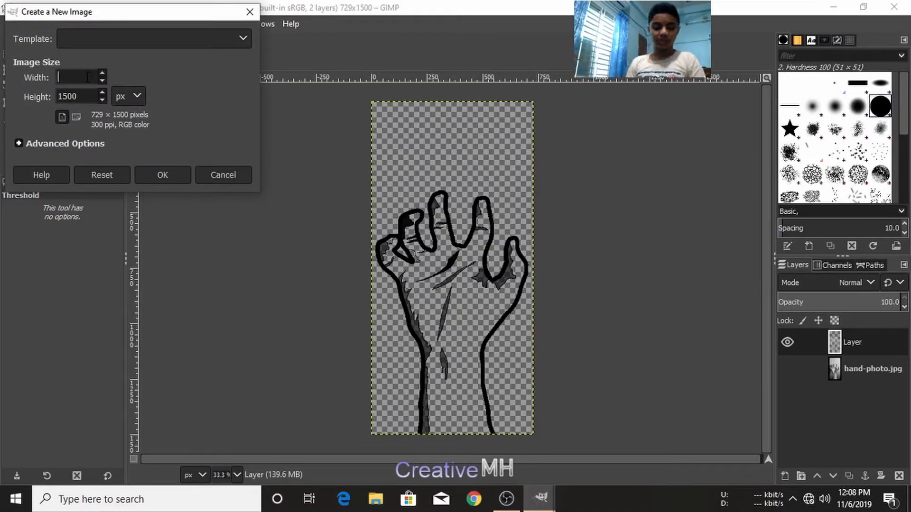
pyautogui.write('1280')
pyautogui.click(78, 91)
pyautogui.press('BackSpace')
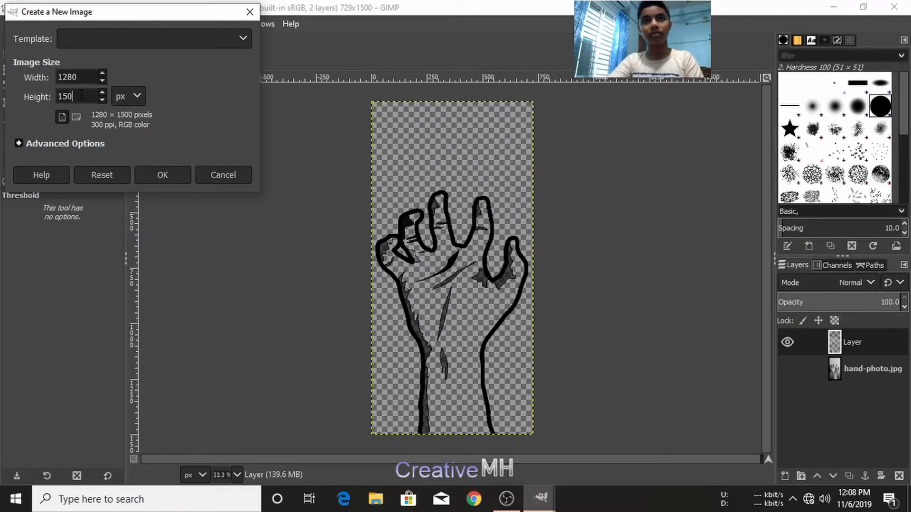
pyautogui.write('28')
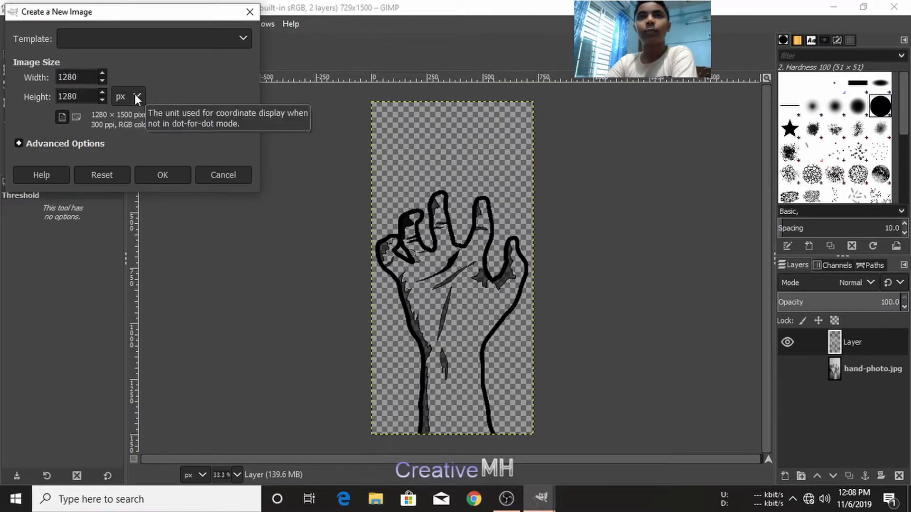
pyautogui.click(21, 144)
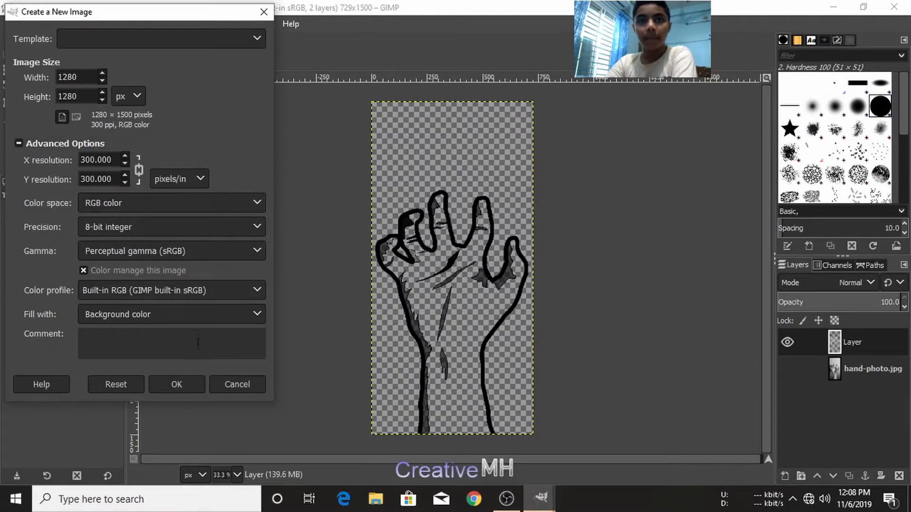
pyautogui.click(189, 315)
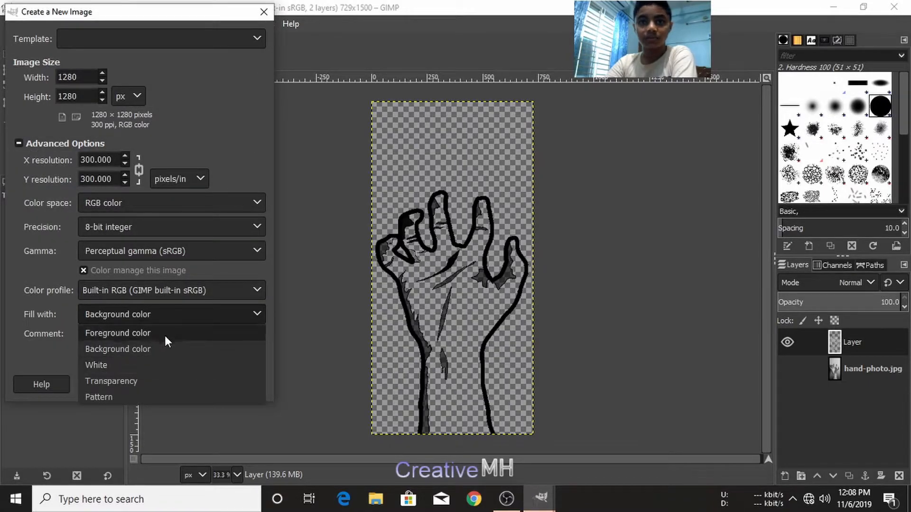
pyautogui.click(164, 382)
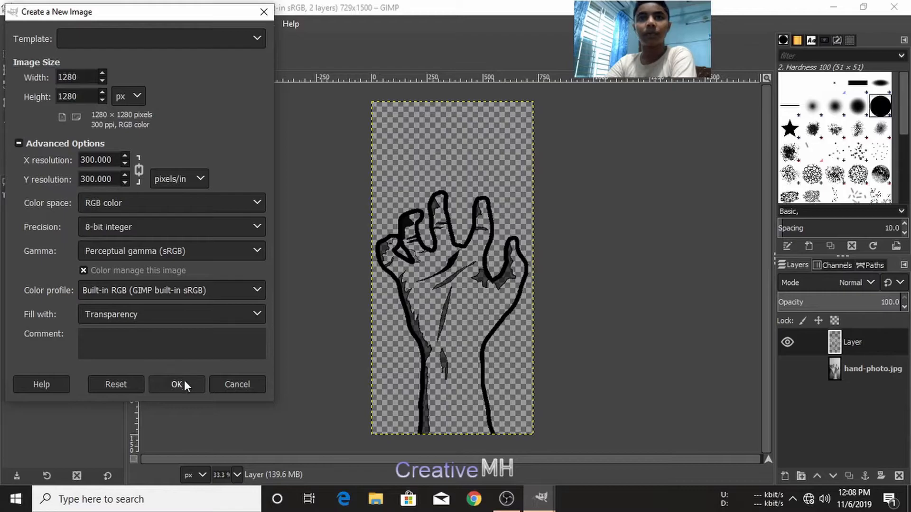
pyautogui.click(185, 383)
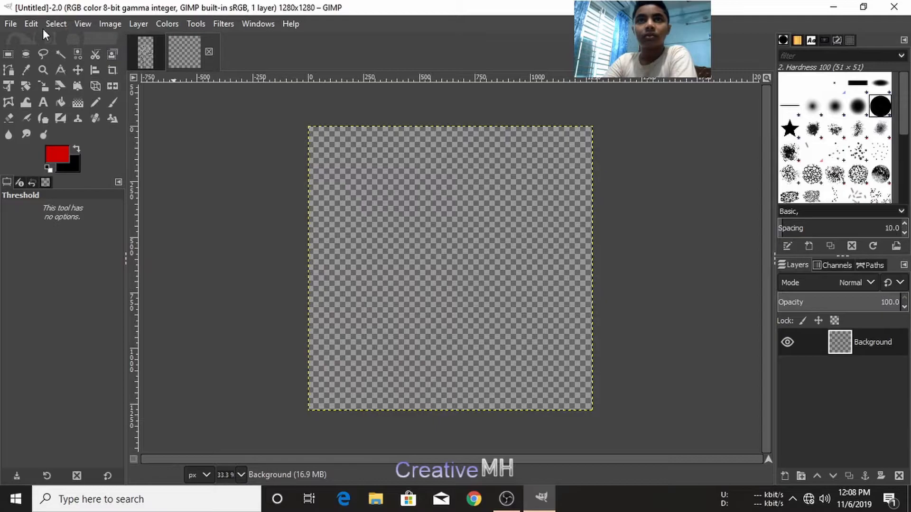
# Add a horizontal guide at 50% of the new image
pyautogui.click(61, 26)
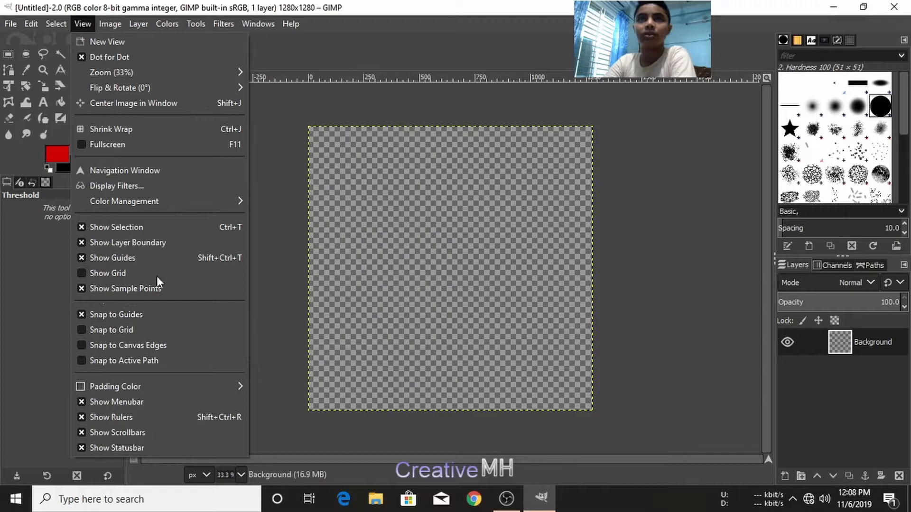
pyautogui.moveTo(162, 30)
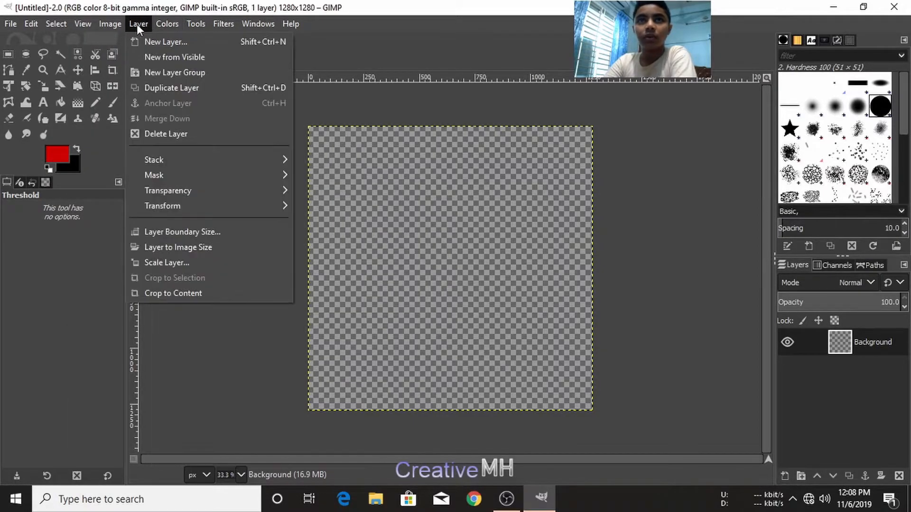
pyautogui.moveTo(121, 24)
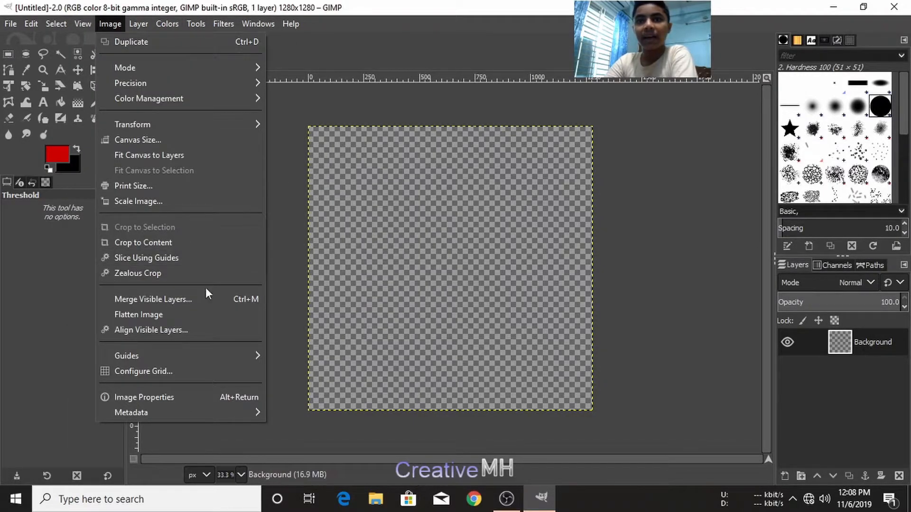
pyautogui.moveTo(233, 356)
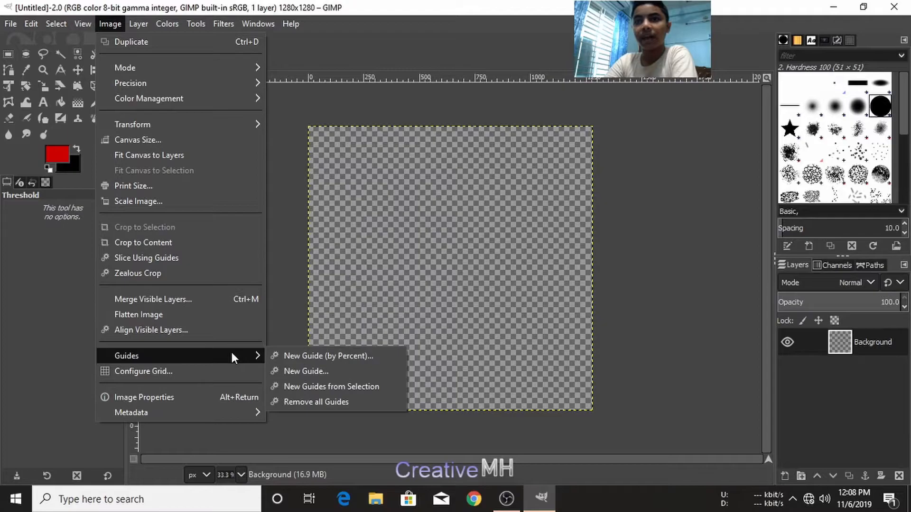
pyautogui.click(286, 356)
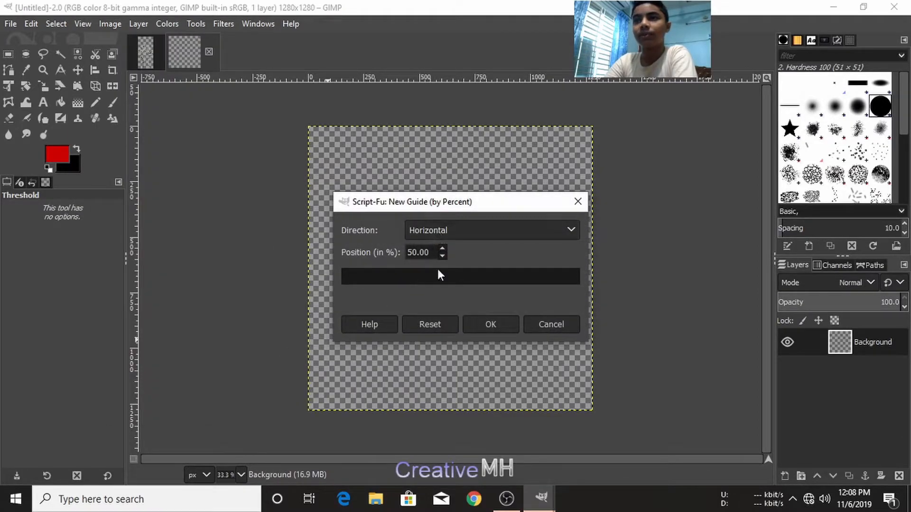
pyautogui.click(480, 329)
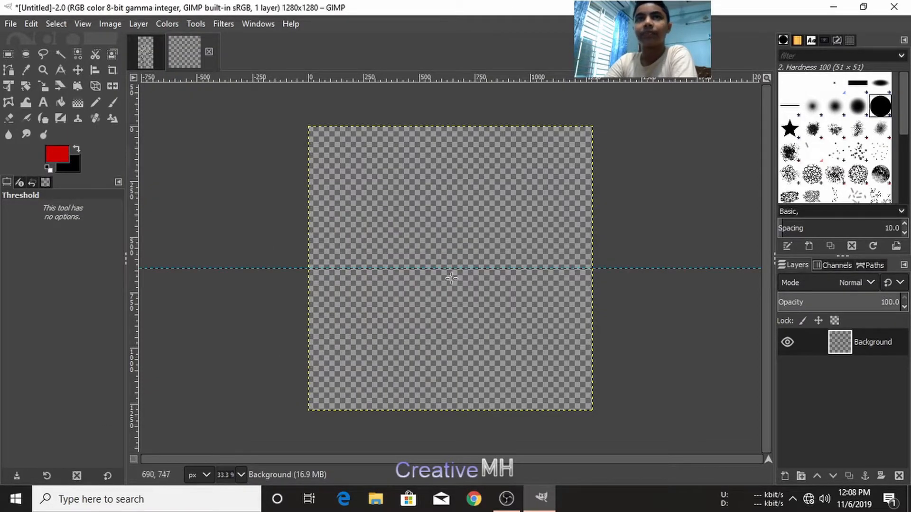
# Add a vertical guide at 50% so that it crosses the horizontal one at the image's centre
pyautogui.click(110, 25)
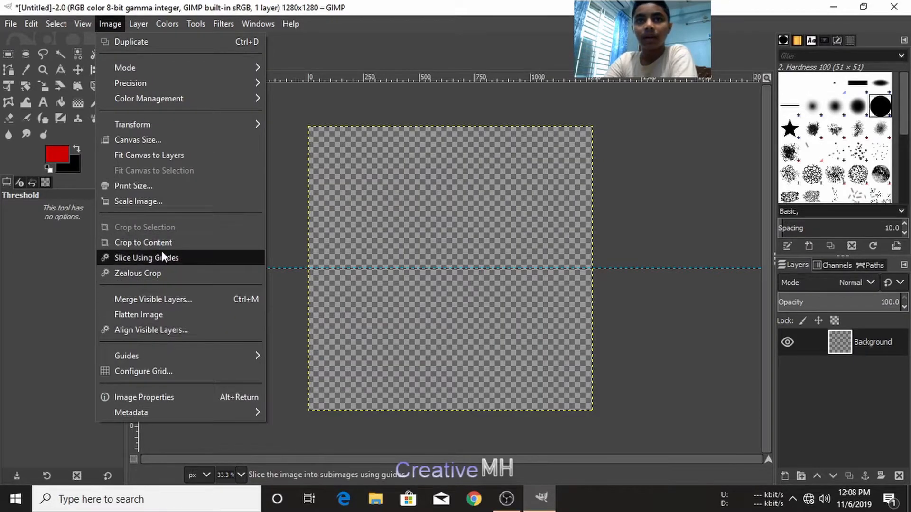
pyautogui.moveTo(183, 355)
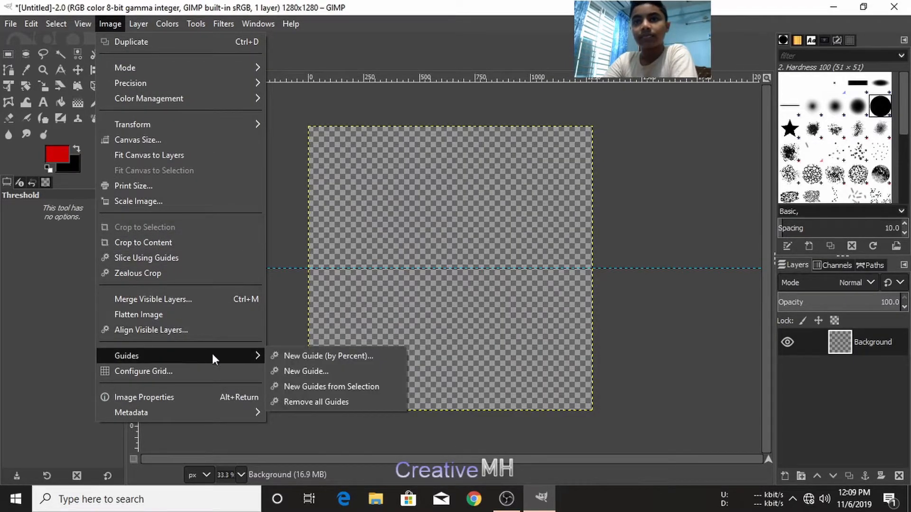
pyautogui.click(284, 355)
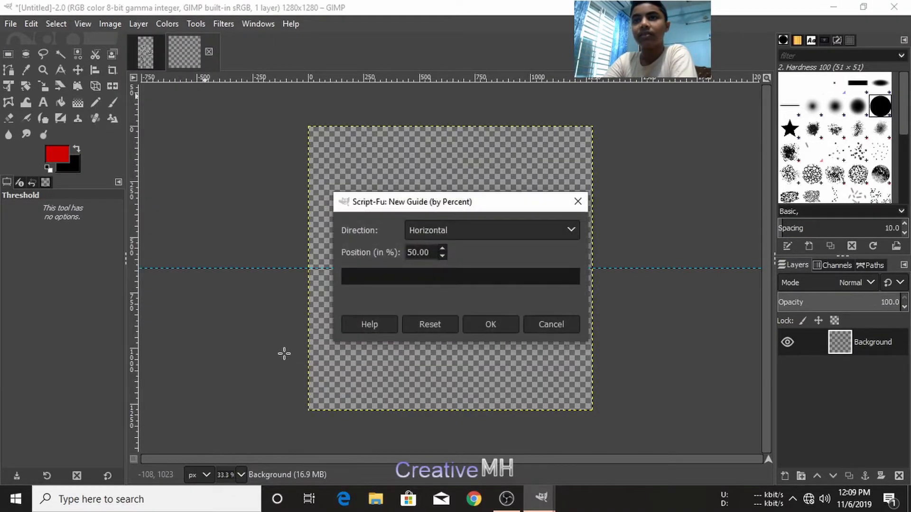
pyautogui.click(417, 229)
pyautogui.click(435, 263)
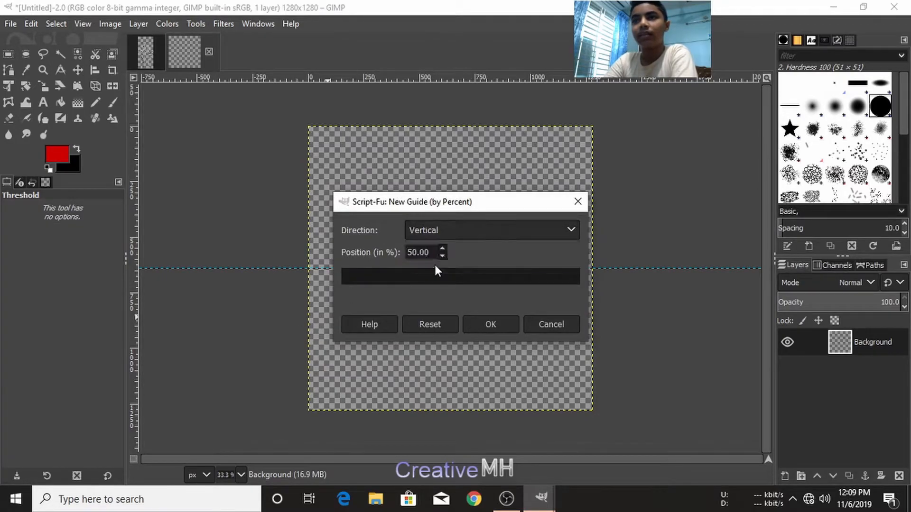
pyautogui.click(496, 326)
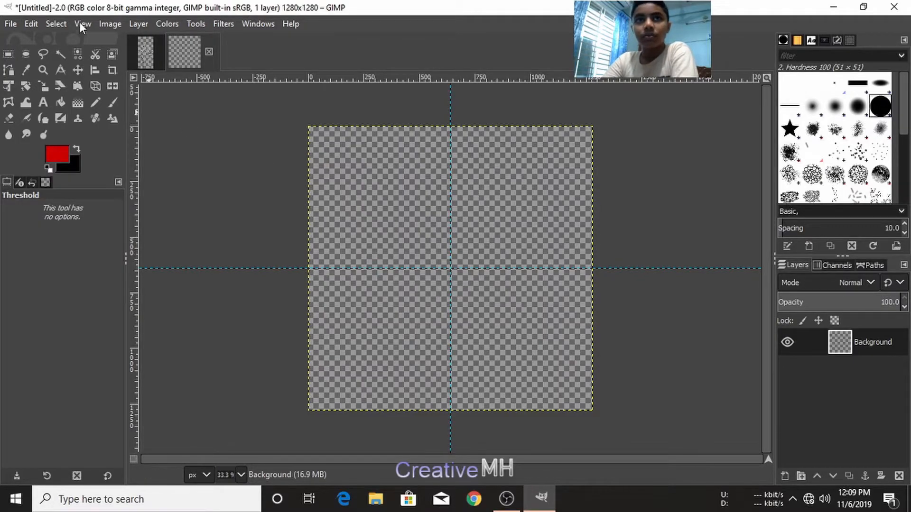
# Draw a circular selection of about 970 × 970 px outward from the intersection of the guides with Ellipse Select
pyautogui.click(46, 51)
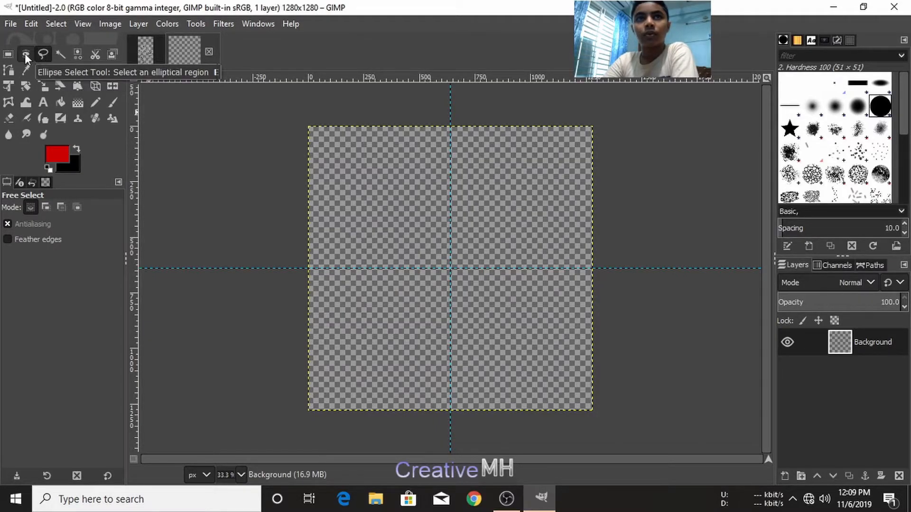
pyautogui.click(25, 53)
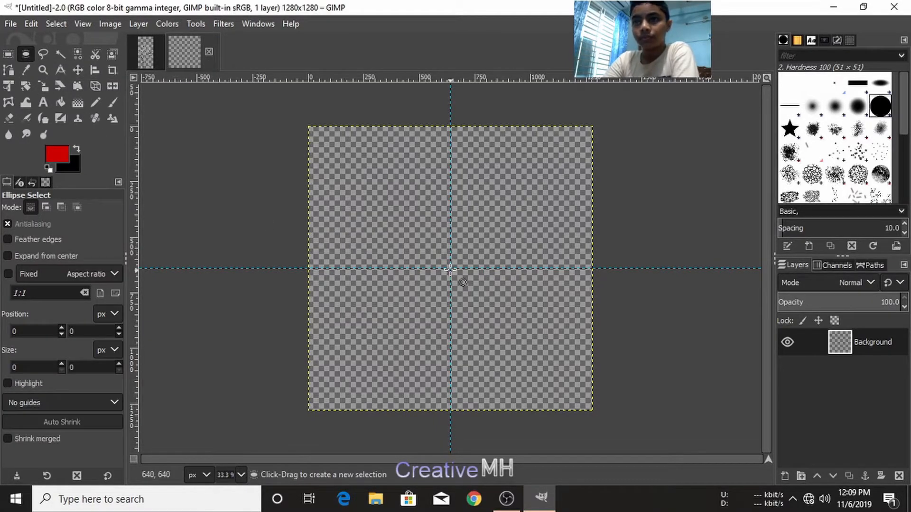
pyautogui.moveTo(450, 268); pyautogui.dragTo(536, 377)
pyautogui.press('ctrl')
pyautogui.press('shift')
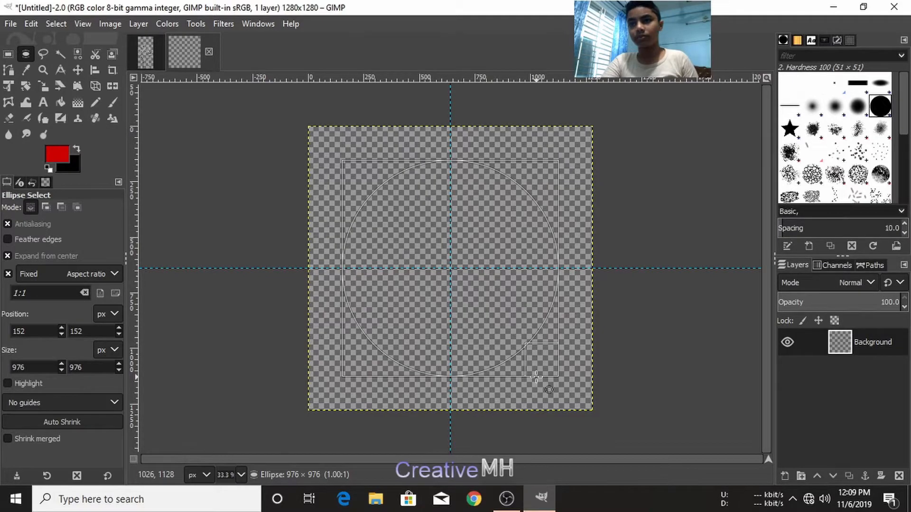
pyautogui.moveTo(534, 376); pyautogui.dragTo(535, 376)
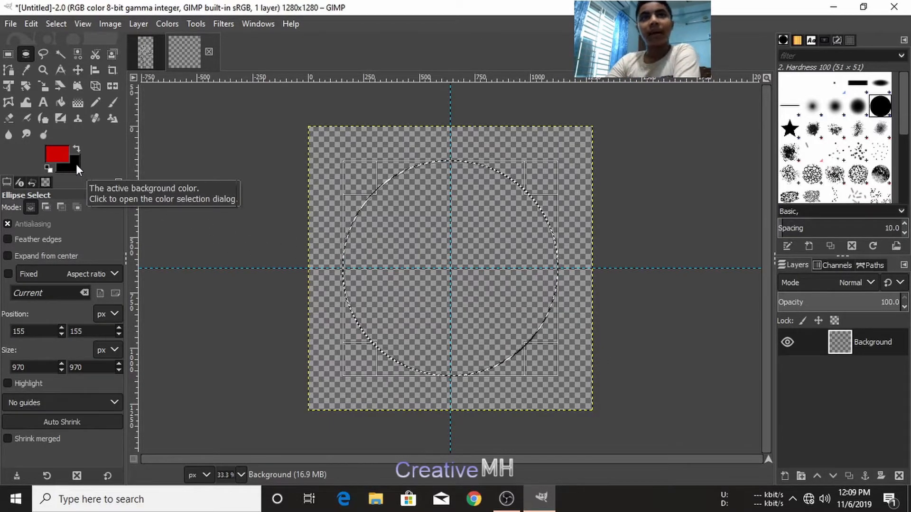
# Fill the circular selection with the black background colour and lower the layer's opacity to about 52.4
pyautogui.click(47, 25)
pyautogui.moveTo(38, 25)
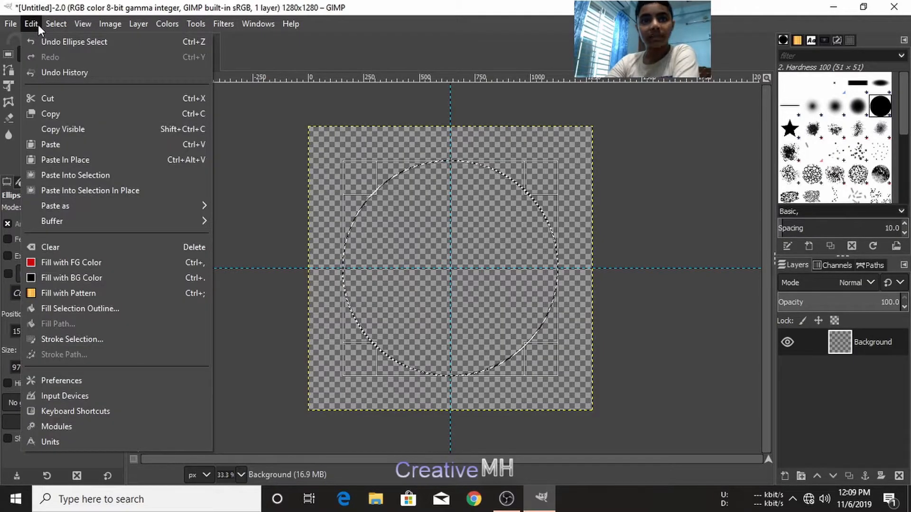
pyautogui.click(141, 280)
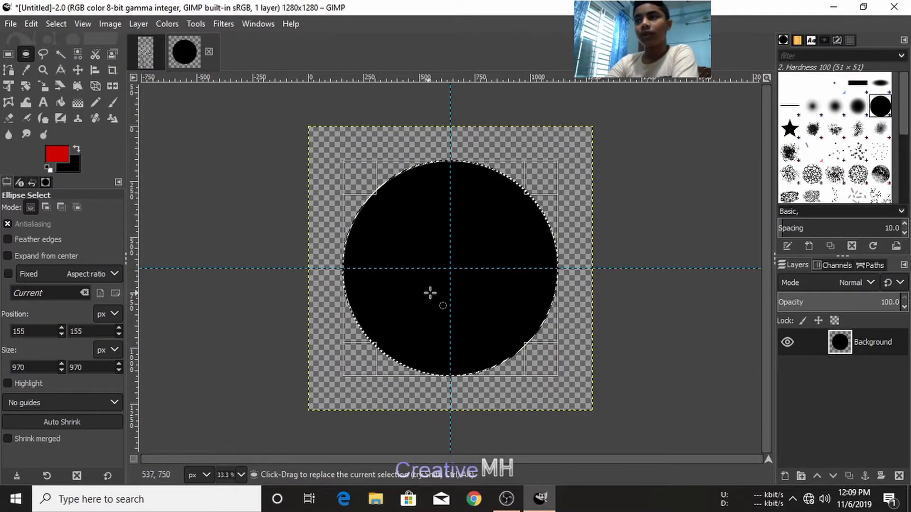
pyautogui.moveTo(882, 302); pyautogui.dragTo(838, 302)
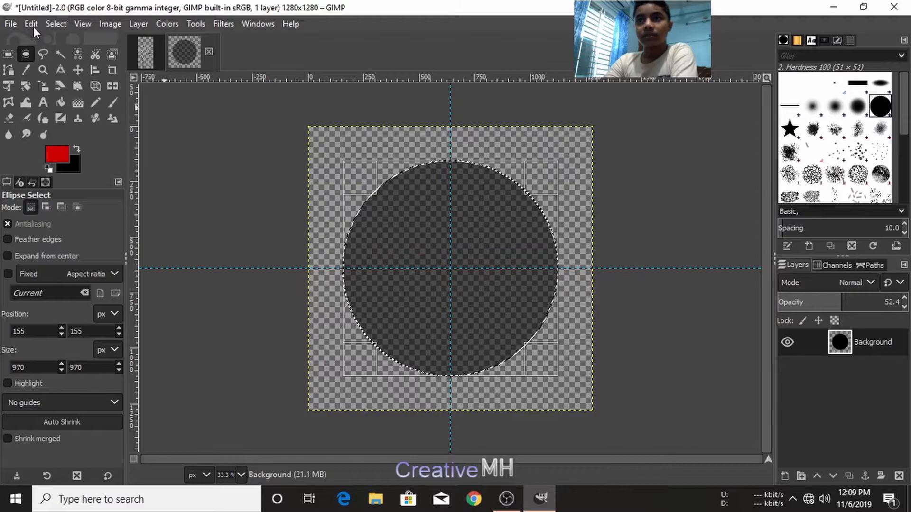
# Switch to the hand-photo image and copy its visible hand drawing
pyautogui.click(149, 49)
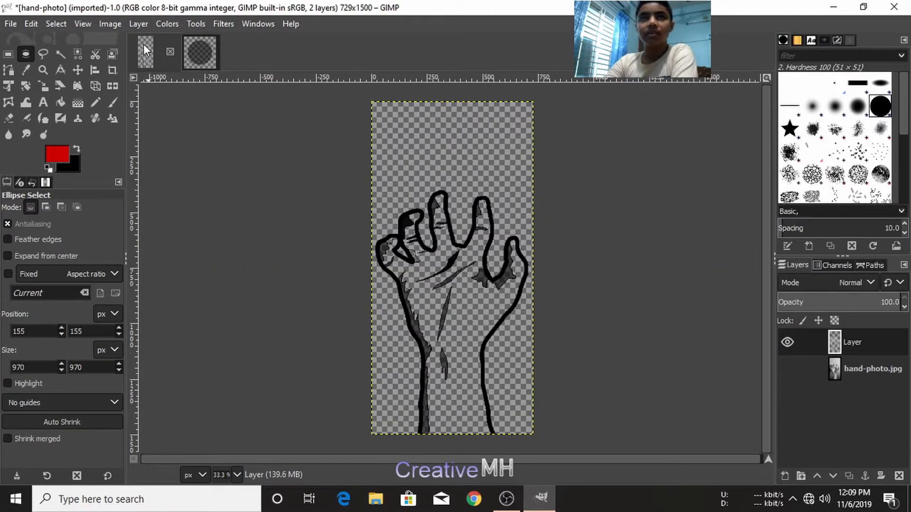
pyautogui.click(8, 25)
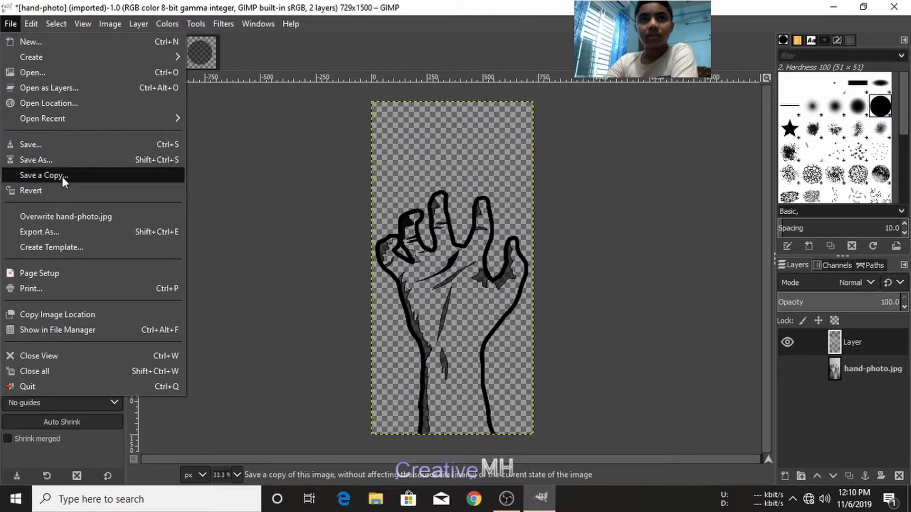
pyautogui.moveTo(41, 22)
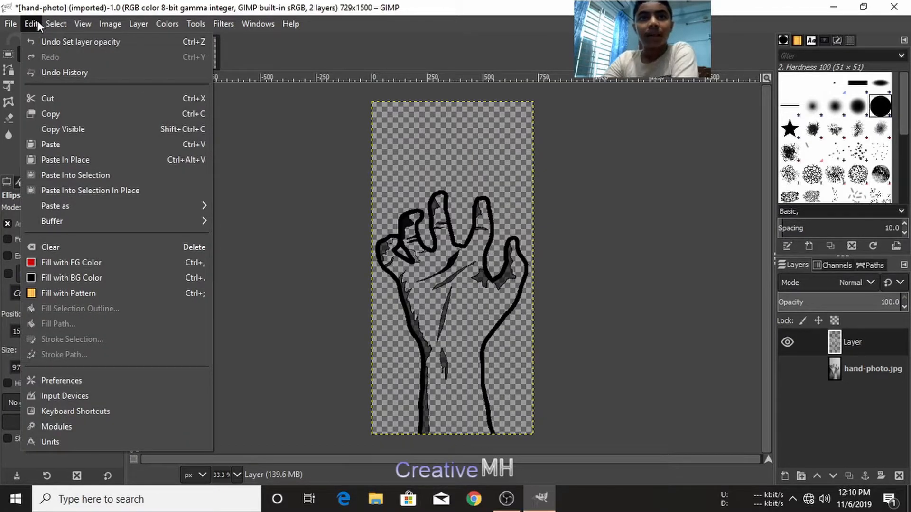
pyautogui.click(44, 129)
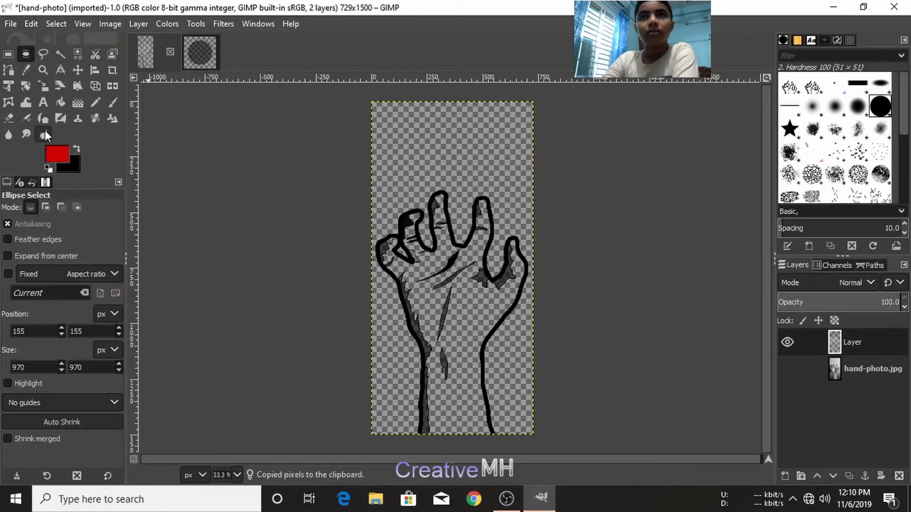
# Paste the copied hand drawing as a new layer in the 1280 × 1280 px circle image
pyautogui.click(195, 59)
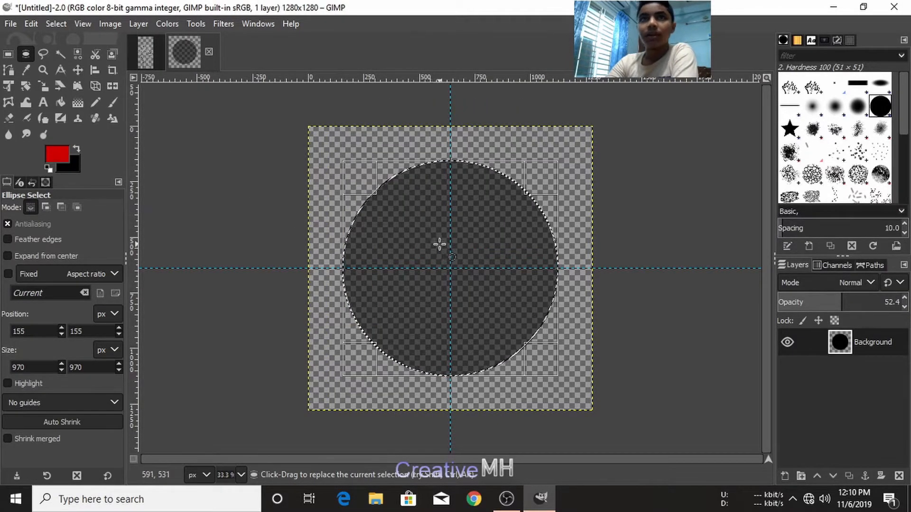
pyautogui.click(29, 21)
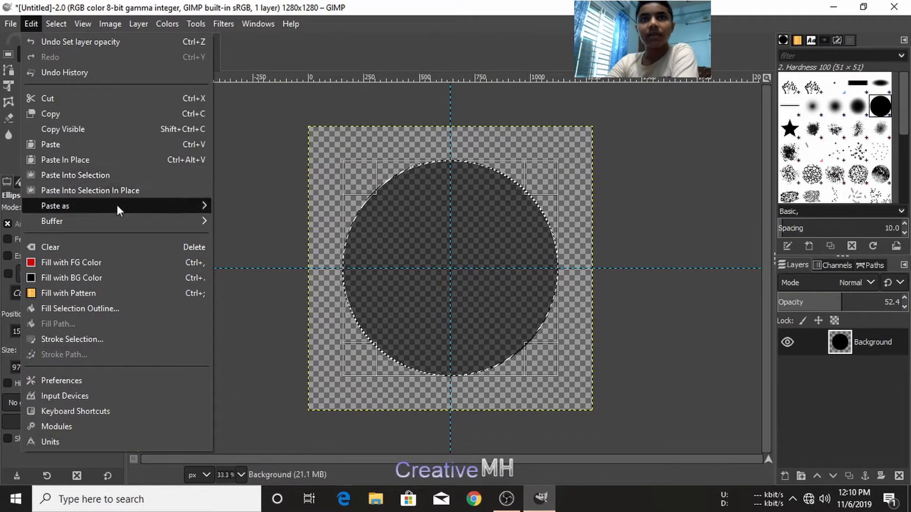
pyautogui.moveTo(116, 204)
pyautogui.click(246, 206)
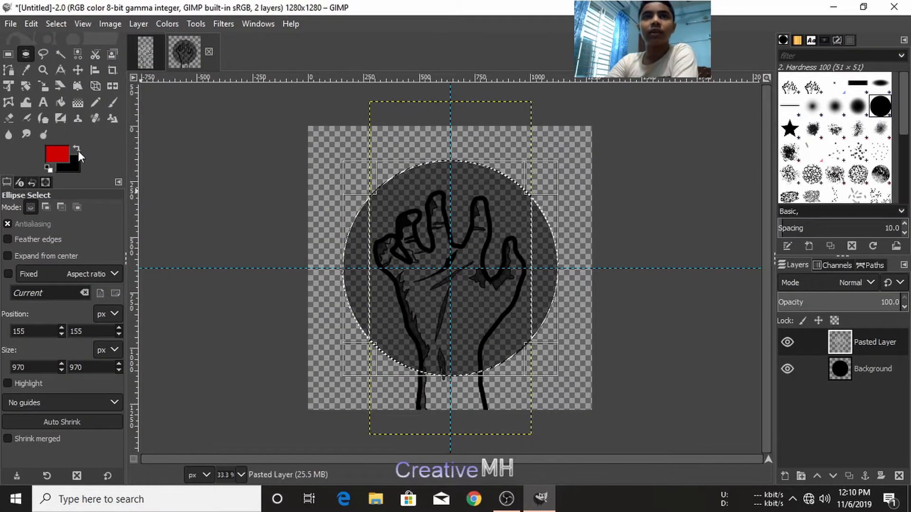
# Move the pasted hand layer upward so the fingertips extend past the circle's upper edge
pyautogui.click(77, 71)
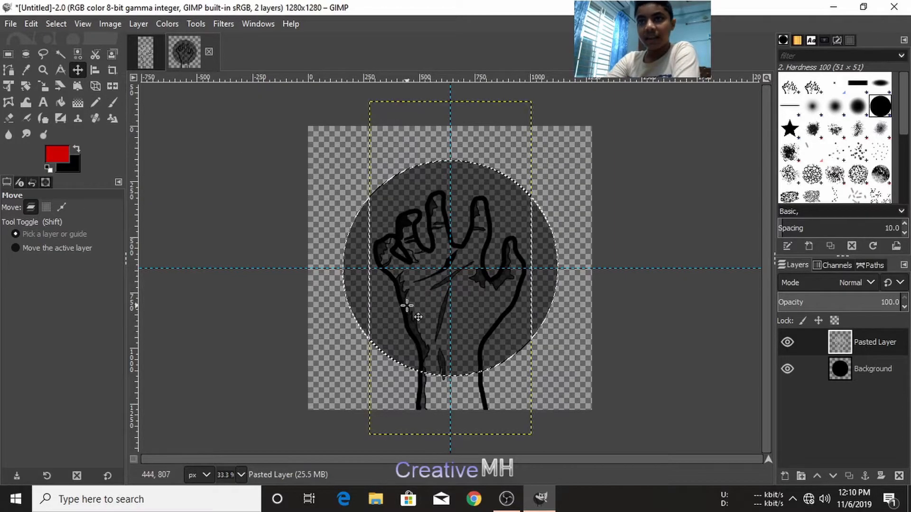
pyautogui.moveTo(410, 306); pyautogui.dragTo(410, 302)
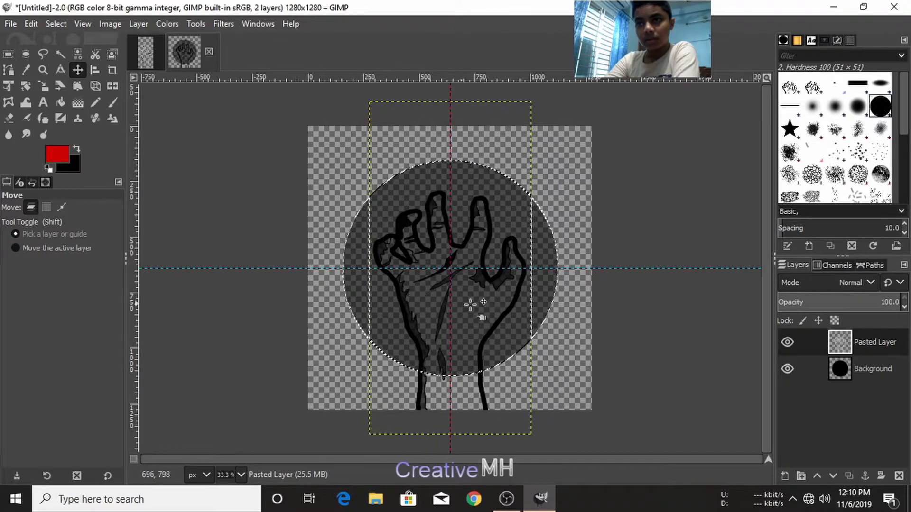
pyautogui.moveTo(492, 285); pyautogui.dragTo(488, 230)
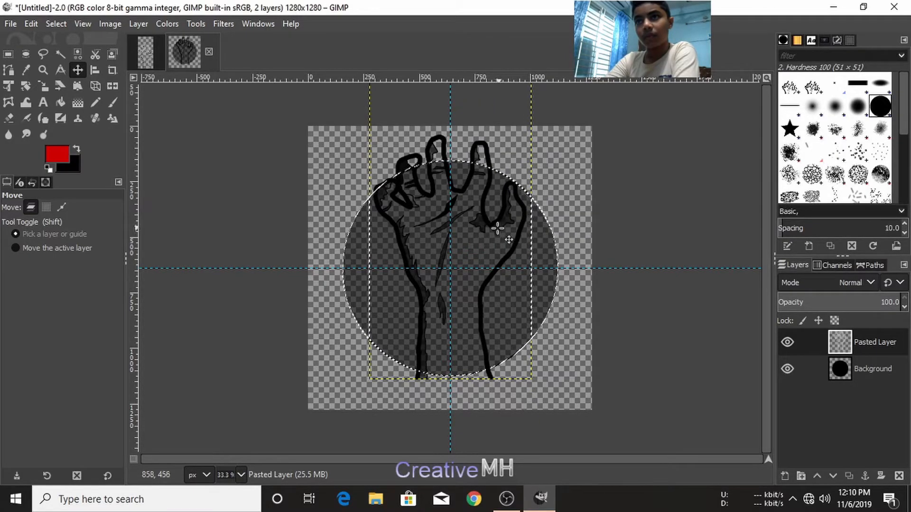
pyautogui.moveTo(482, 230); pyautogui.dragTo(481, 227)
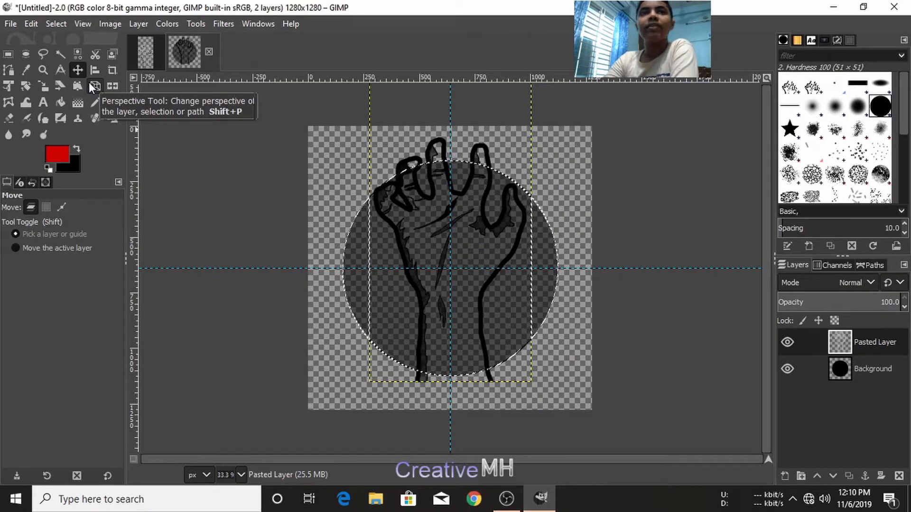
# Add a freehand area around the protruding fingers to the circular selection with Free Select
pyautogui.click(45, 50)
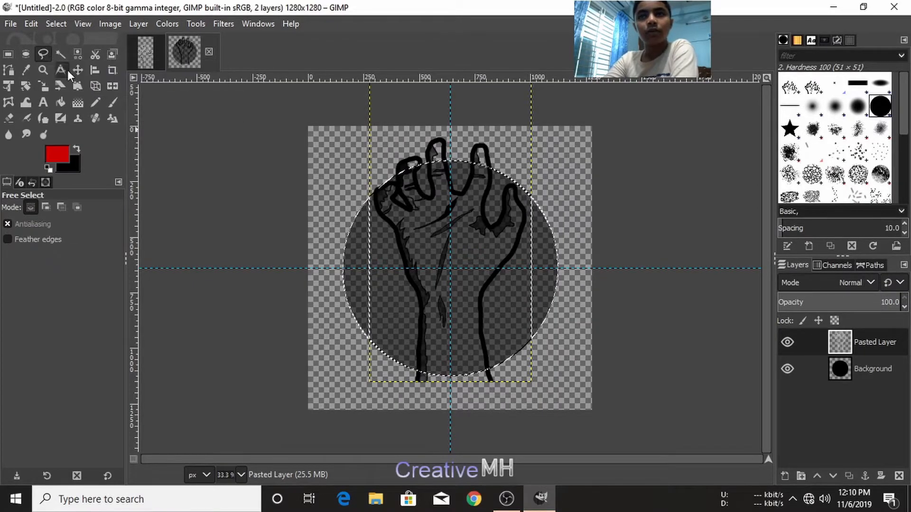
pyautogui.press('shift')
pyautogui.keyDown('shift'); pyautogui.click(371, 215); pyautogui.keyUp('shift')
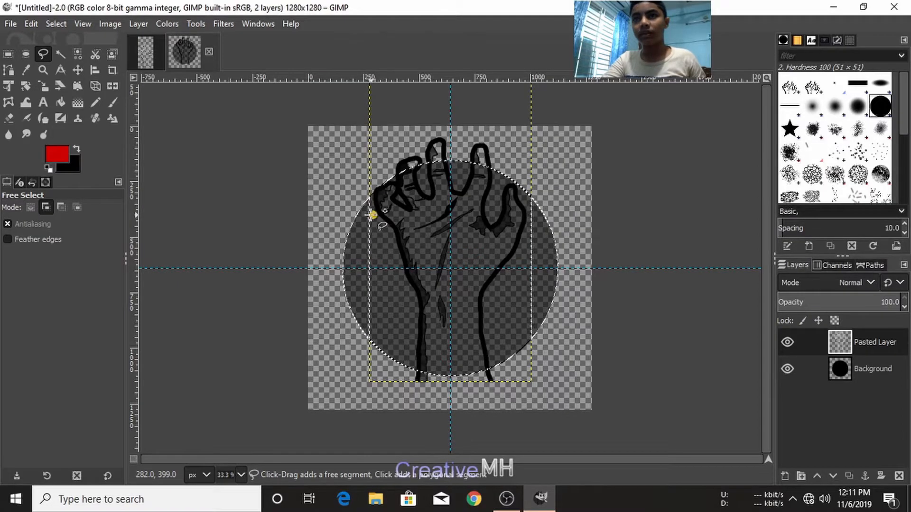
pyautogui.moveTo(418, 138); pyautogui.dragTo(471, 133)
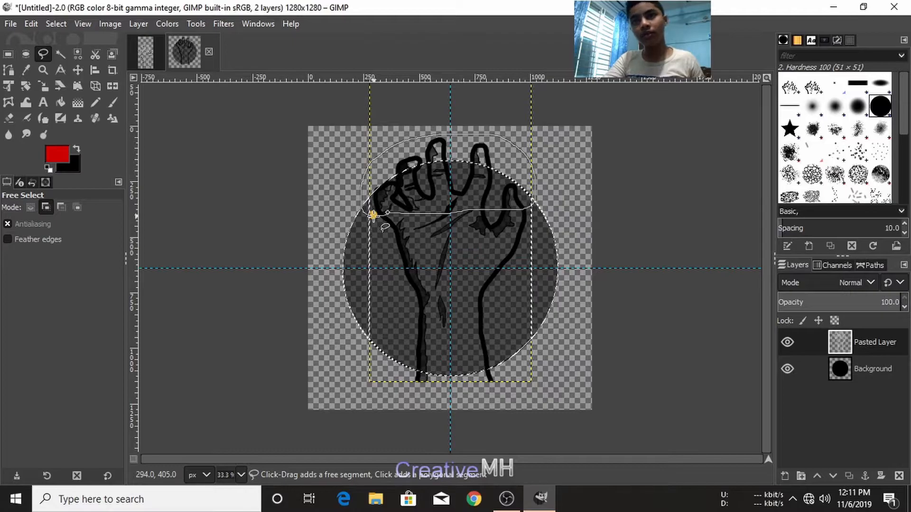
pyautogui.click(373, 214)
pyautogui.press('Return')
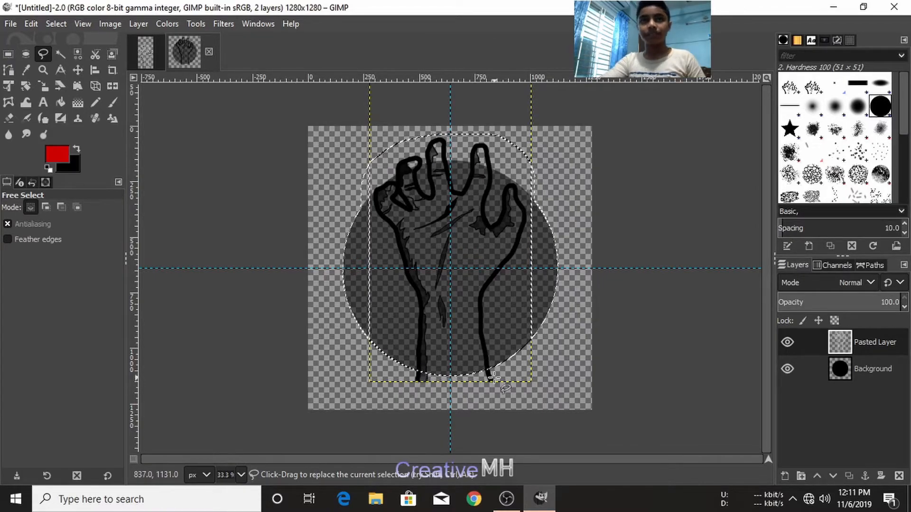
# Invert the selection and delete the parts of the wrist lines that lie outside the circle
pyautogui.click(56, 24)
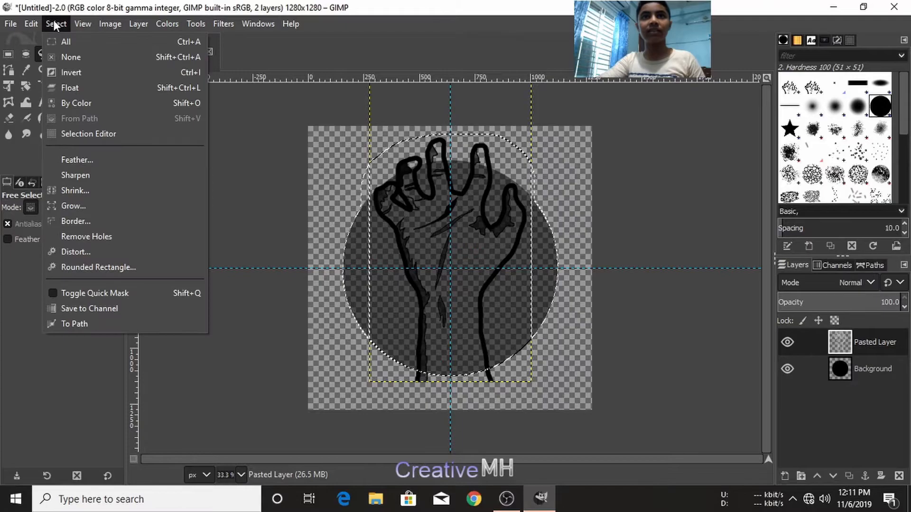
pyautogui.click(81, 70)
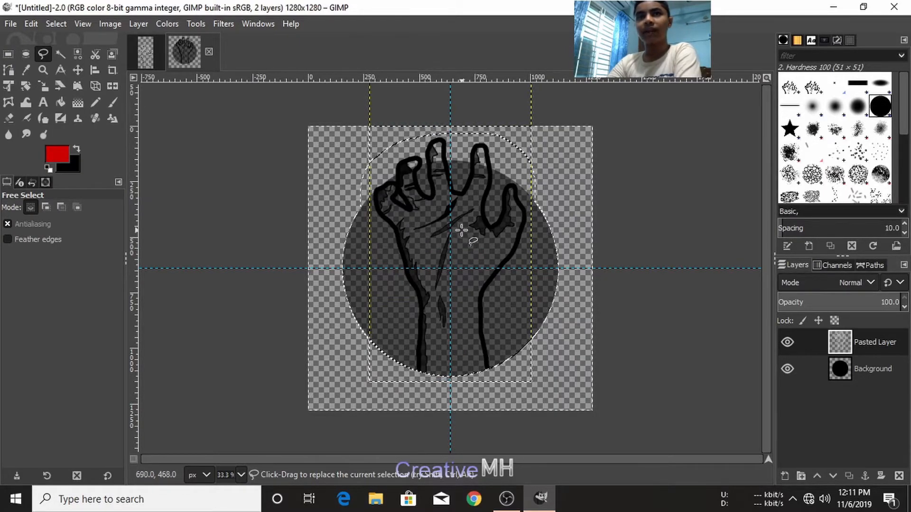
# Enlarge the Eraser brush to 42, activate the Background layer and remove the selection
pyautogui.click(11, 120)
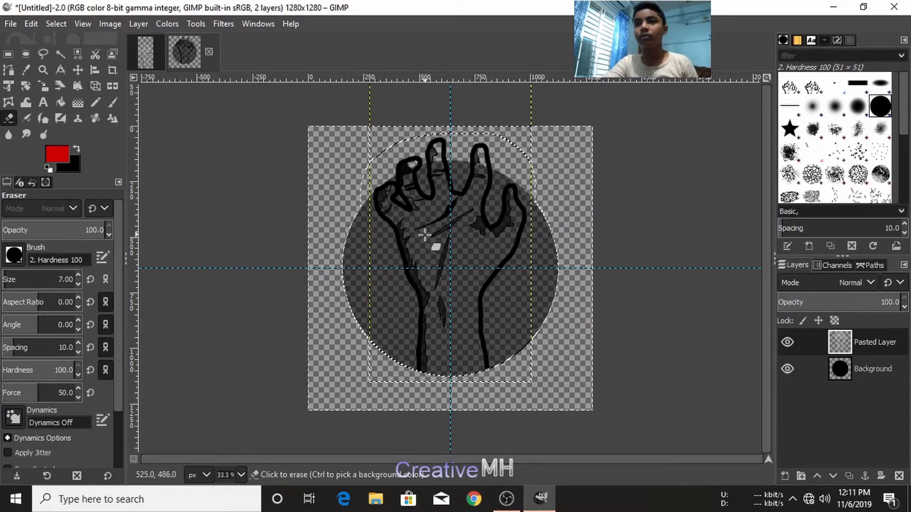
pyautogui.press(']')
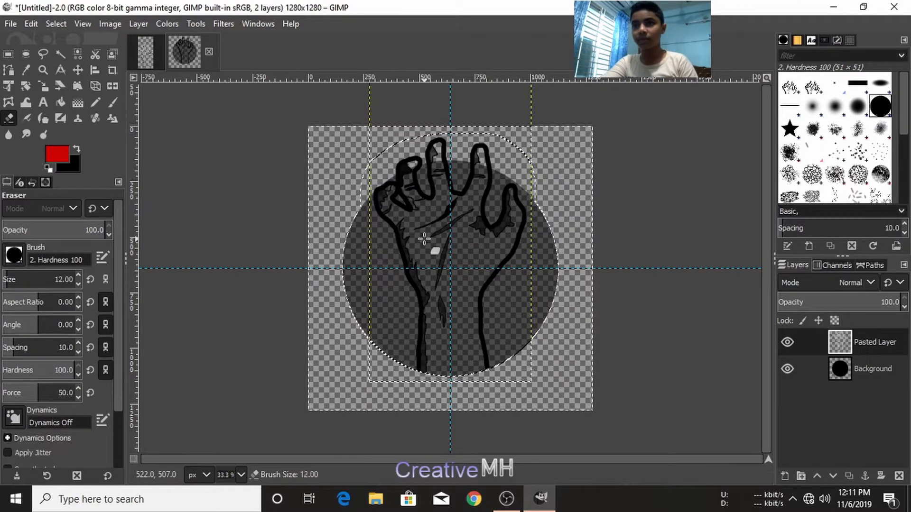
pyautogui.click(858, 375)
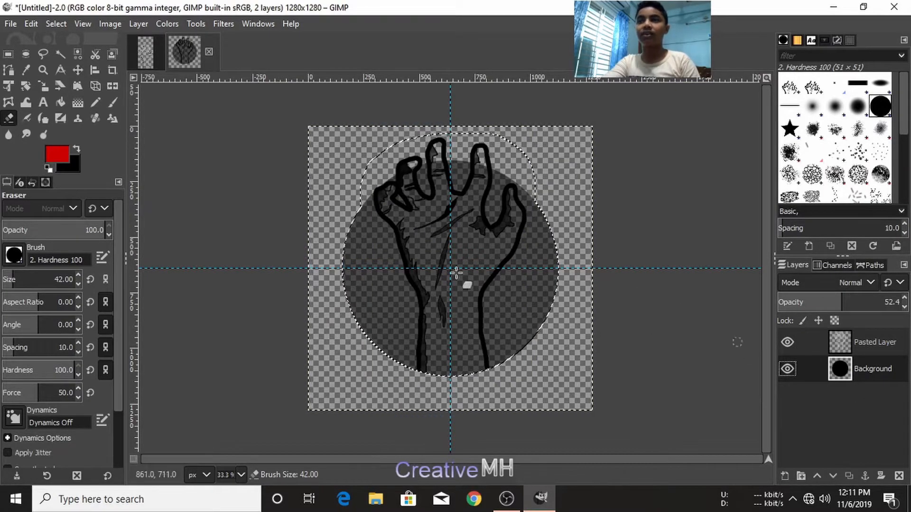
pyautogui.moveTo(427, 233); pyautogui.dragTo(434, 260)
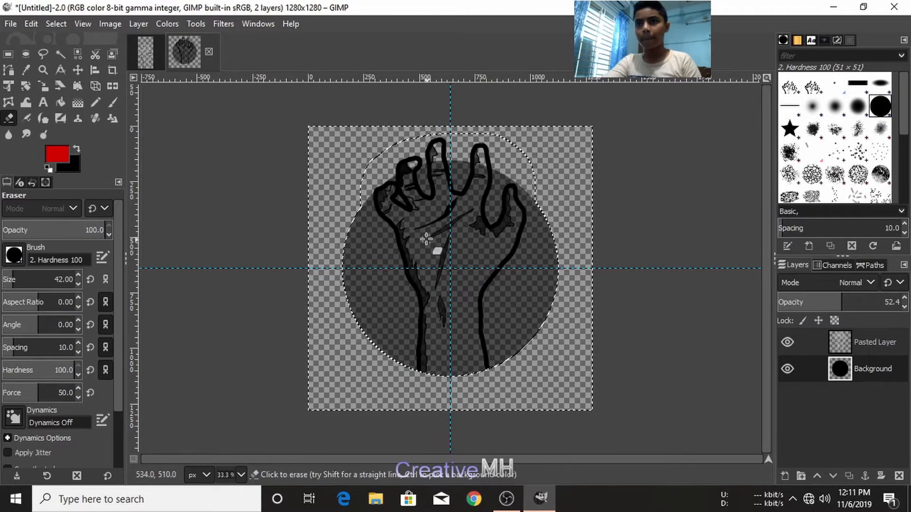
pyautogui.click(49, 23)
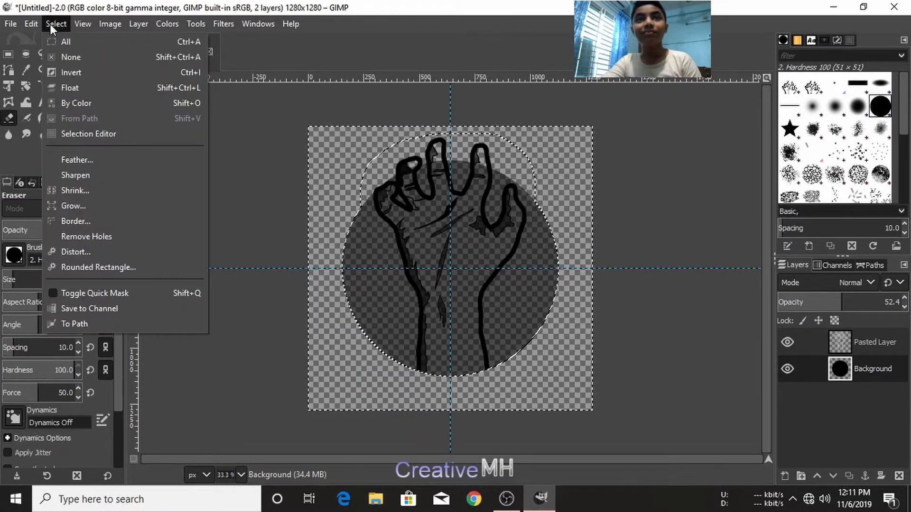
pyautogui.click(62, 57)
# Erase the Background circle inside the hand outline, from the fingers across the palm to the wrist
pyautogui.moveTo(434, 228)
pyautogui.mouseDown()
pyautogui.moveTo(445, 254)
pyautogui.moveTo(435, 233)
pyautogui.moveTo(399, 286)
pyautogui.moveTo(405, 305)
pyautogui.mouseUp()
pyautogui.scroll(3, 431, 243)
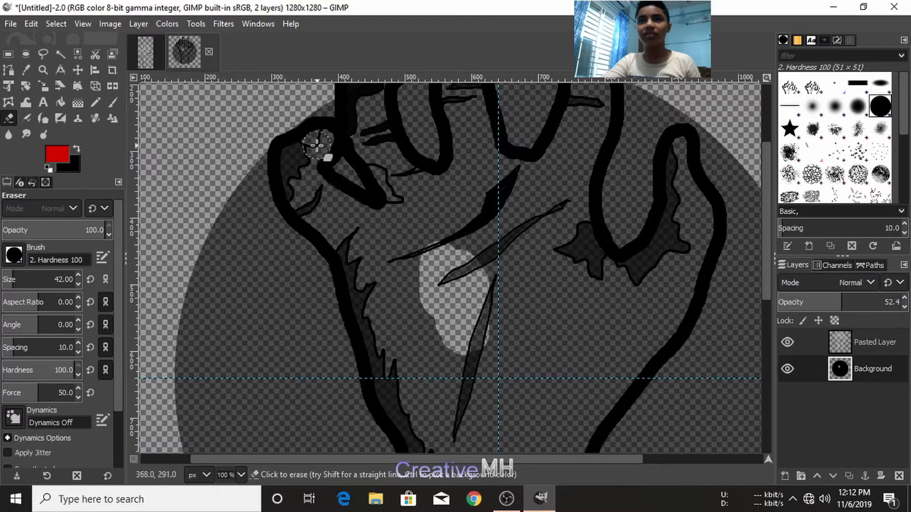
pyautogui.moveTo(309, 159)
pyautogui.mouseDown()
pyautogui.moveTo(300, 186)
pyautogui.moveTo(333, 211)
pyautogui.moveTo(317, 150)
pyautogui.moveTo(312, 194)
pyautogui.moveTo(381, 291)
pyautogui.mouseUp()
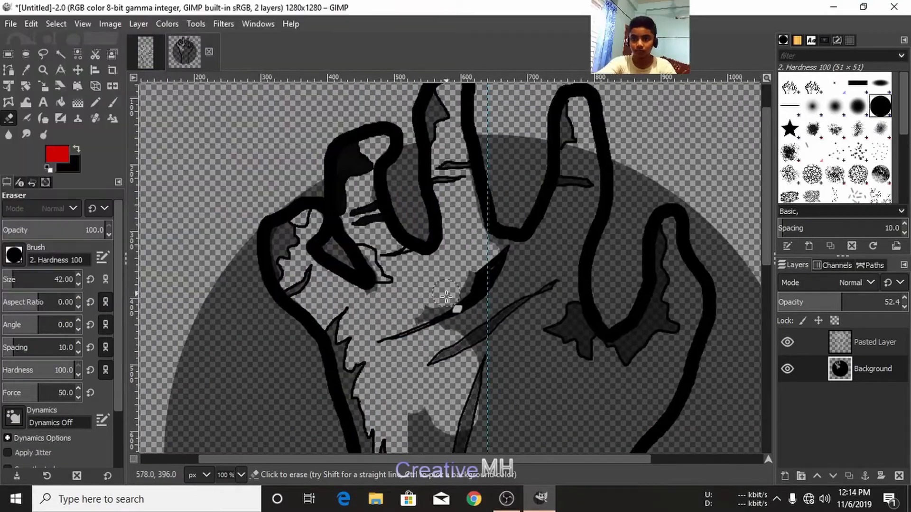
pyautogui.moveTo(455, 332)
pyautogui.mouseDown()
pyautogui.moveTo(570, 161)
pyautogui.moveTo(538, 295)
pyautogui.mouseUp()
pyautogui.scroll(-3, 539, 295)
pyautogui.moveTo(461, 268)
pyautogui.mouseDown()
pyautogui.moveTo(444, 327)
pyautogui.moveTo(541, 211)
pyautogui.moveTo(641, 236)
pyautogui.moveTo(565, 340)
pyautogui.mouseUp()
pyautogui.scroll(-2, 565, 339)
pyautogui.moveTo(381, 276); pyautogui.dragTo(420, 384)
pyautogui.scroll(-3, 420, 385)
pyautogui.moveTo(399, 239)
pyautogui.mouseDown()
pyautogui.moveTo(489, 149)
pyautogui.moveTo(537, 337)
pyautogui.moveTo(524, 349)
pyautogui.mouseUp()
pyautogui.scroll(-3, 440, 305)
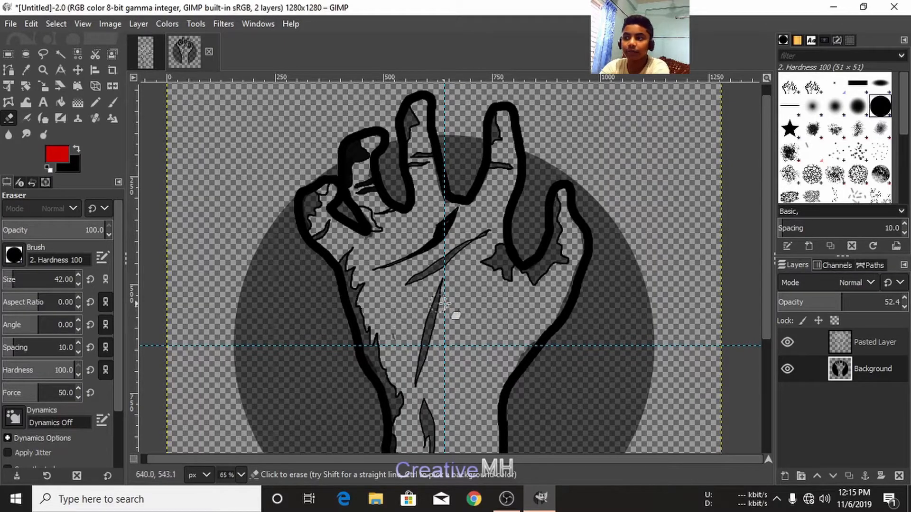
# Raise the Background layer's opacity to 100
pyautogui.scroll(-2, 501, 372)
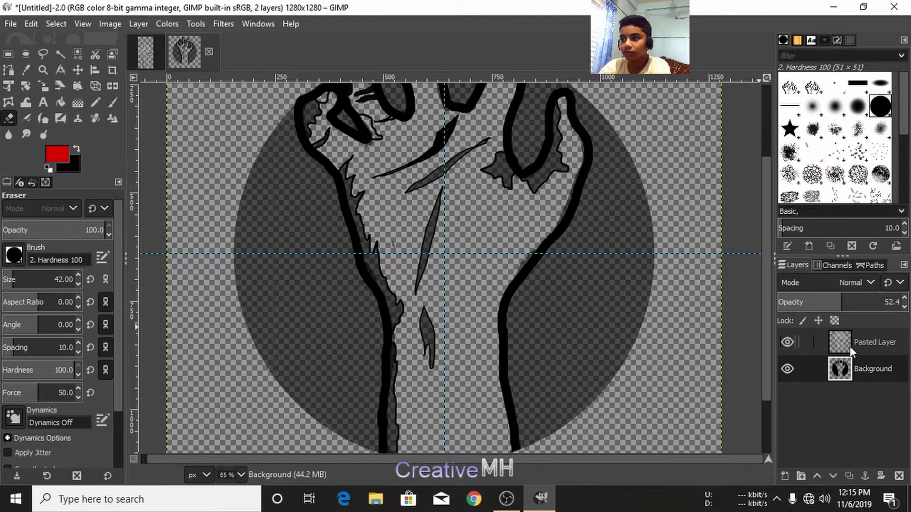
pyautogui.moveTo(854, 303); pyautogui.dragTo(904, 302)
pyautogui.scroll(-2, 415, 193)
pyautogui.scroll(4, 415, 192)
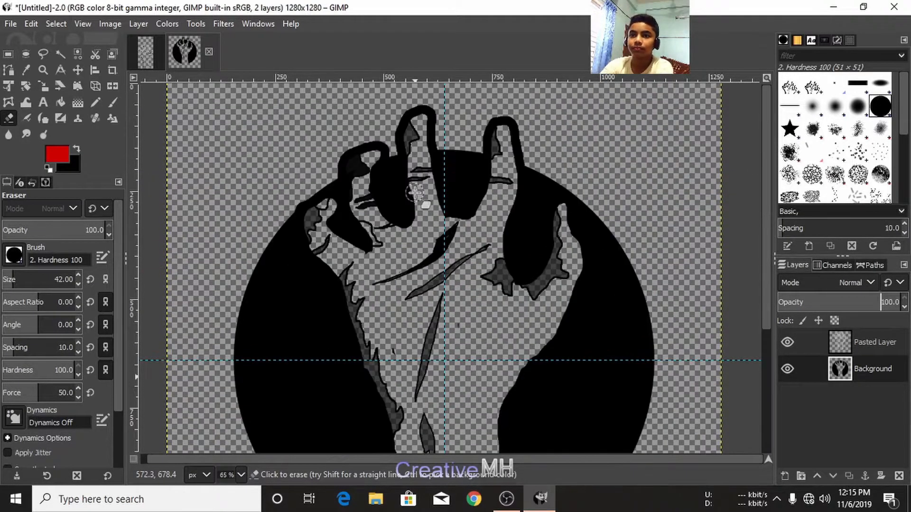
# Make black the foreground colour for Bucket Fill, try a fill on the Background layer and undo it
pyautogui.click(58, 105)
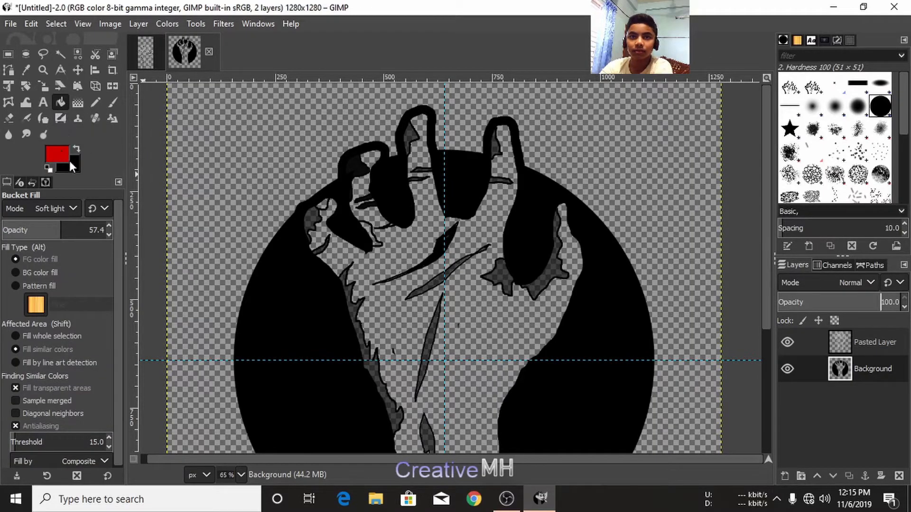
pyautogui.click(77, 149)
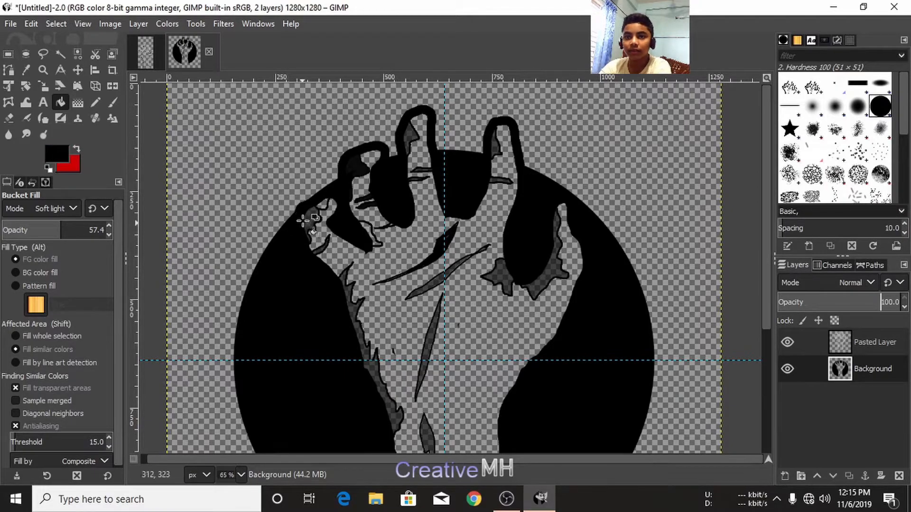
pyautogui.click(309, 217)
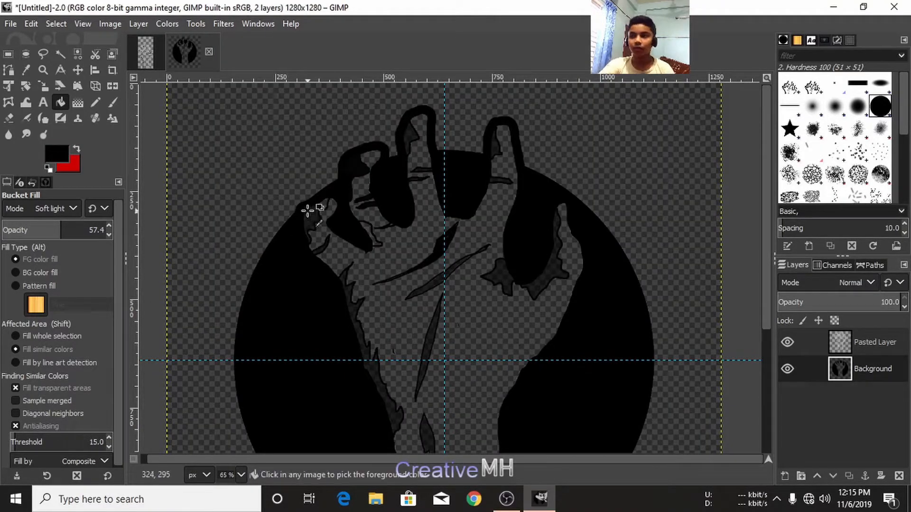
pyautogui.hotkey('ctrl', 'z')
# Darken the grey shading and crease areas of the hand on the Pasted Layer with black bucket fills
pyautogui.click(880, 349)
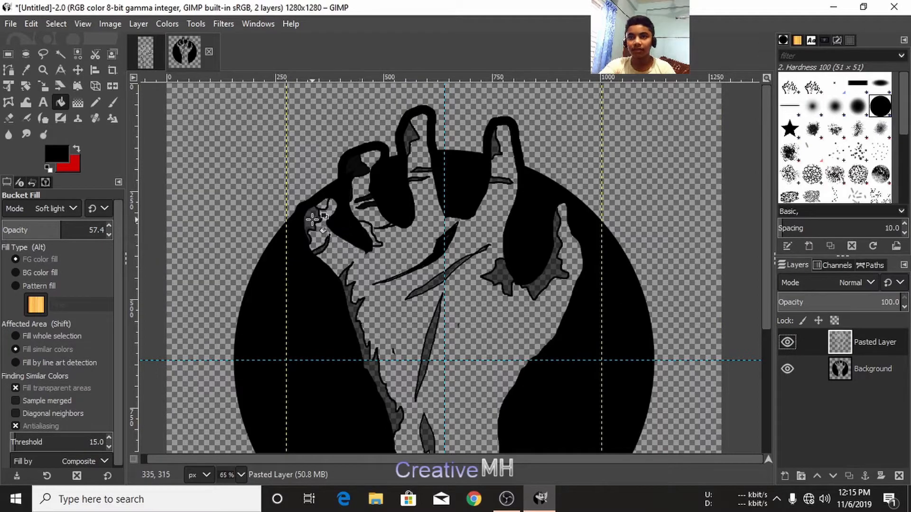
pyautogui.click(312, 218)
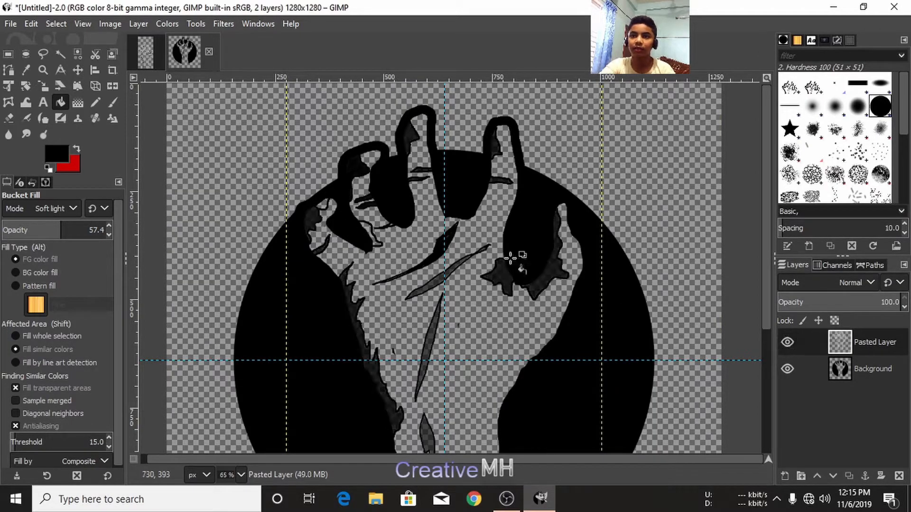
pyautogui.click(500, 277)
pyautogui.click(501, 277)
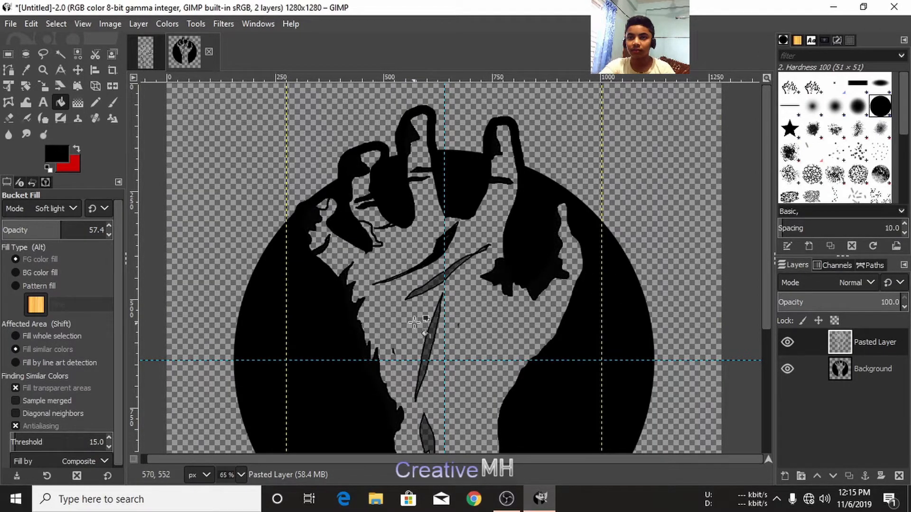
pyautogui.click(432, 337)
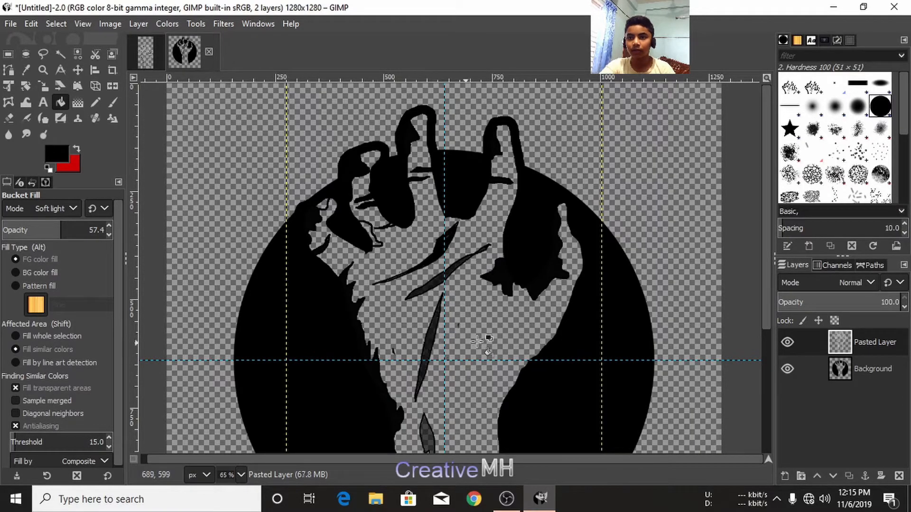
pyautogui.scroll(-3, 432, 338)
pyautogui.click(433, 322)
pyautogui.scroll(2, 455, 285)
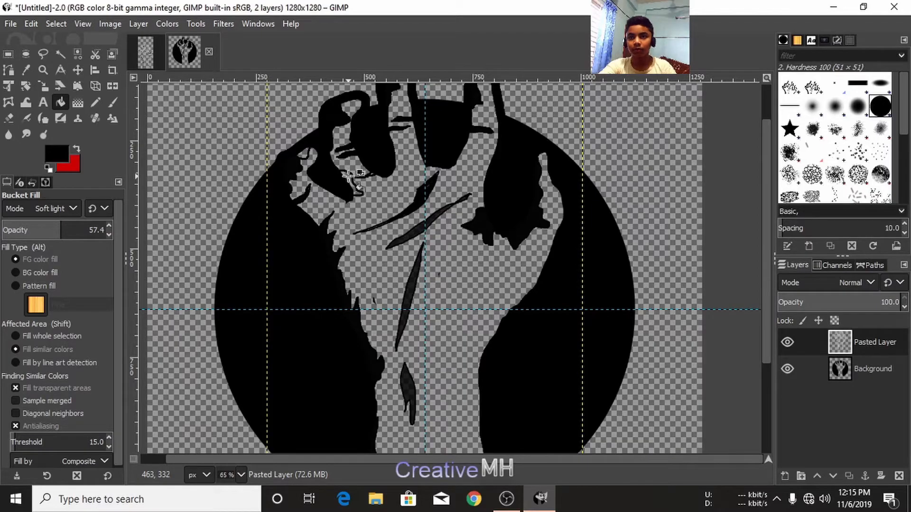
# Make a circular selection about 1076 px across, centred on the guide crossing and slightly larger than the black circle
pyautogui.scroll(-2, 424, 206)
pyautogui.scroll(-1, 427, 208)
pyautogui.scroll(1, 426, 208)
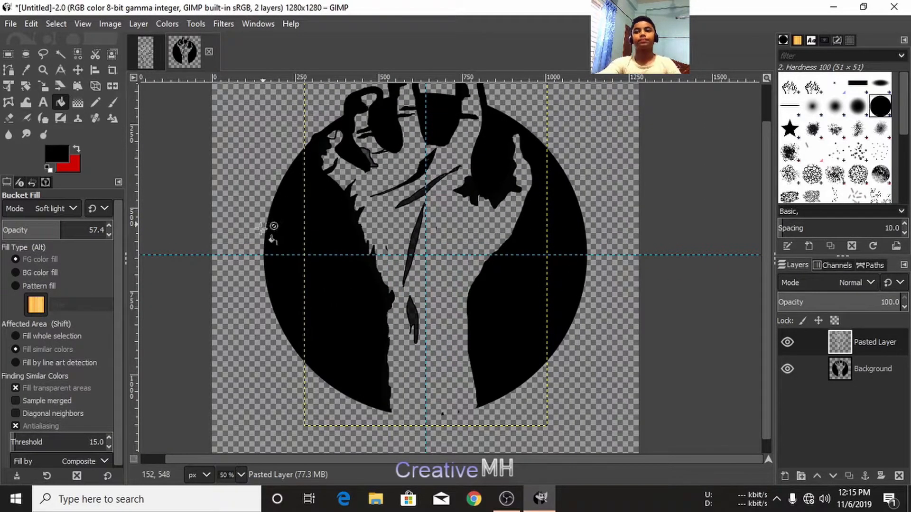
pyautogui.scroll(2, 332, 191)
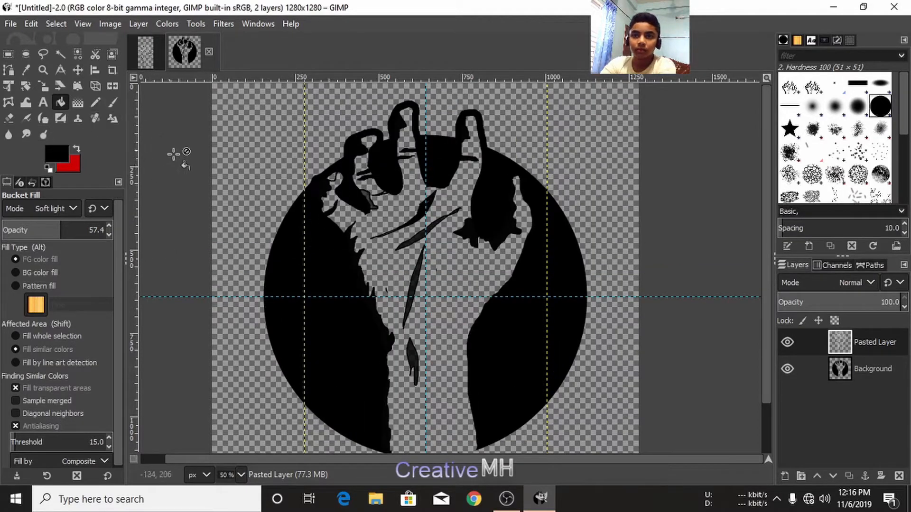
pyautogui.scroll(-2, 320, 239)
pyautogui.scroll(2, 320, 238)
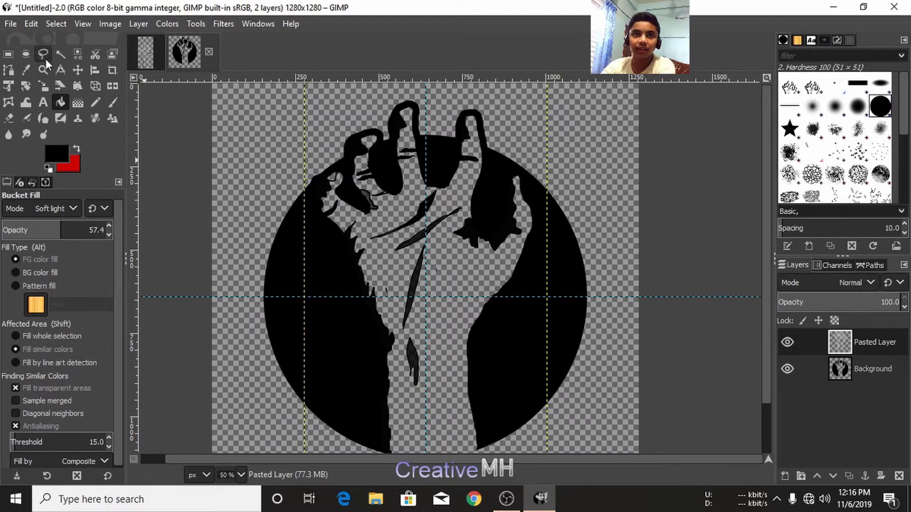
pyautogui.click(26, 55)
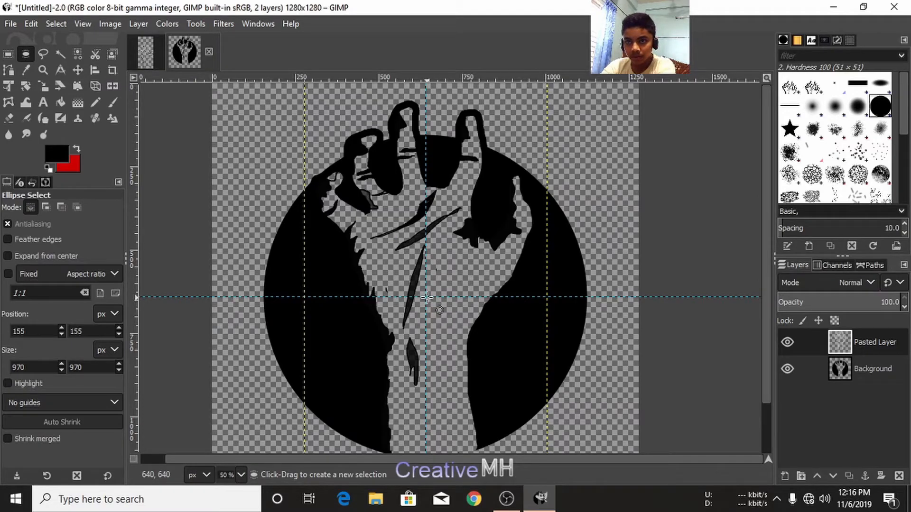
pyautogui.moveTo(426, 297); pyautogui.dragTo(579, 393)
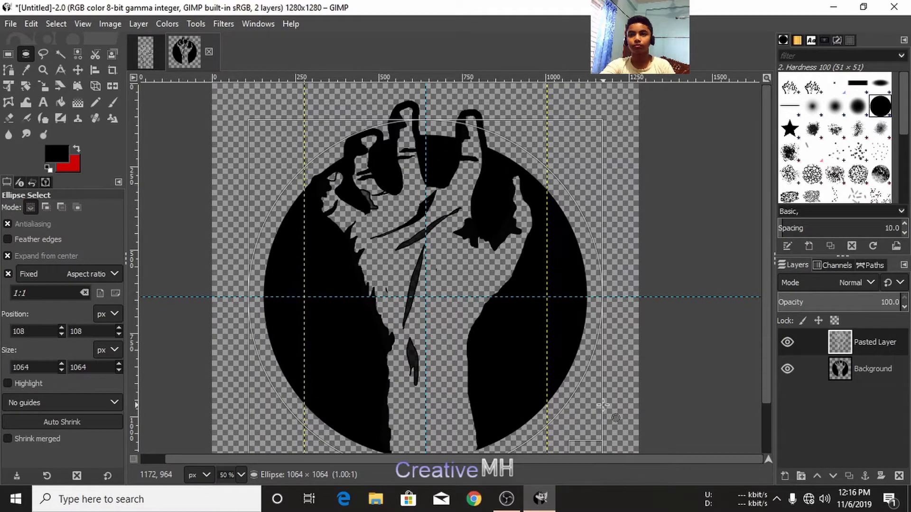
pyautogui.moveTo(603, 405); pyautogui.dragTo(606, 404)
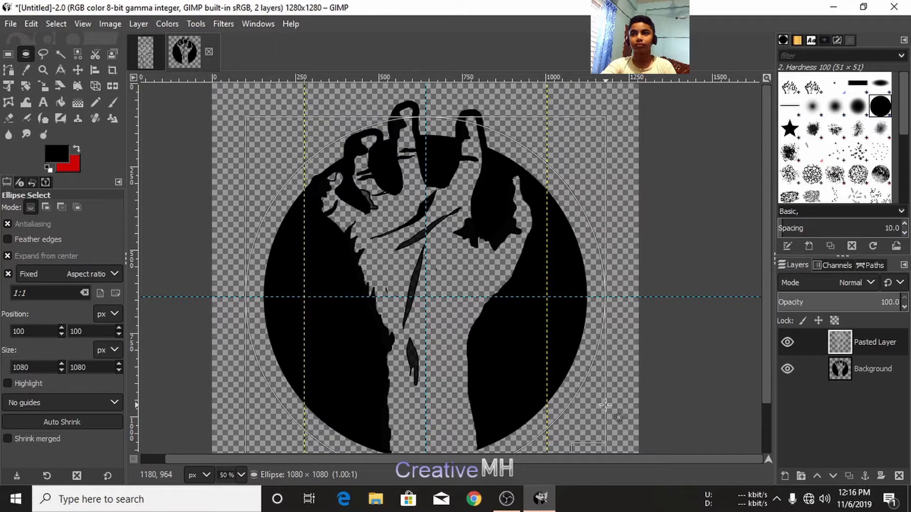
pyautogui.moveTo(605, 406)
pyautogui.mouseDown()
pyautogui.moveTo(616, 403)
pyautogui.moveTo(605, 398)
pyautogui.mouseUp()
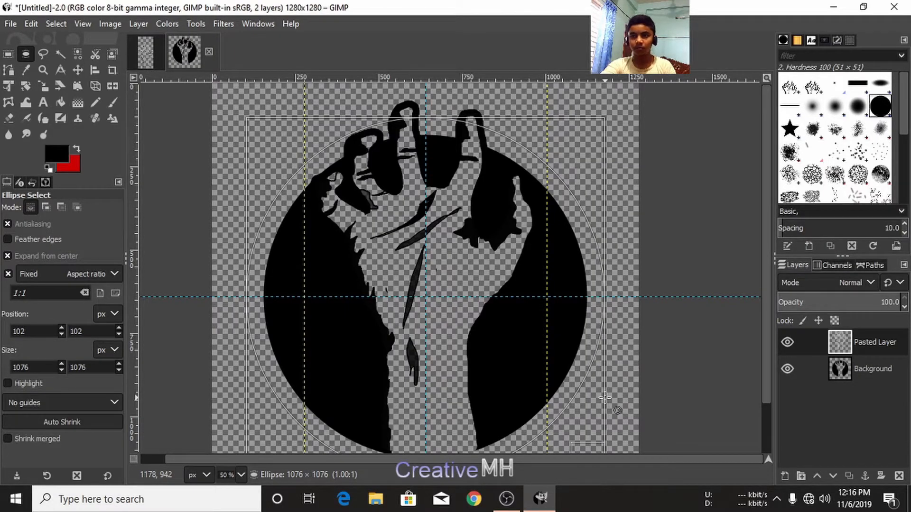
pyautogui.moveTo(605, 397); pyautogui.dragTo(605, 397)
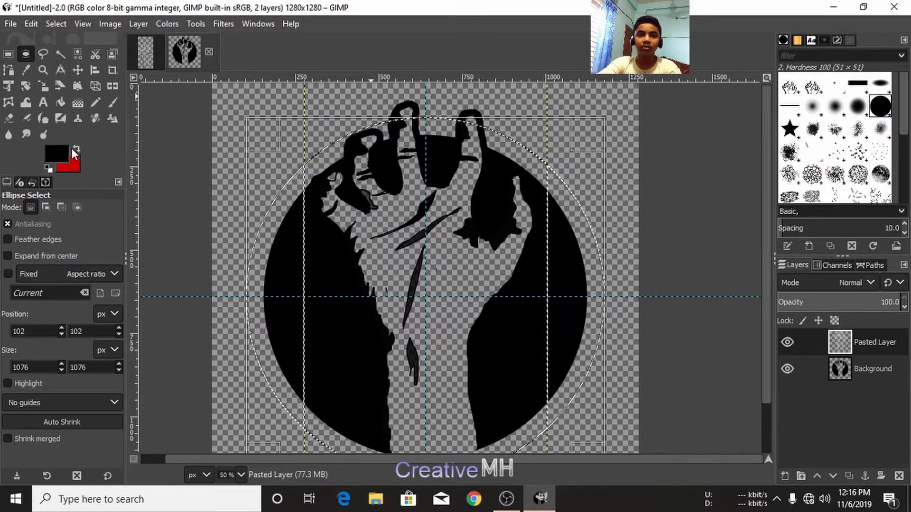
# Set the foreground colour to white
pyautogui.click(62, 151)
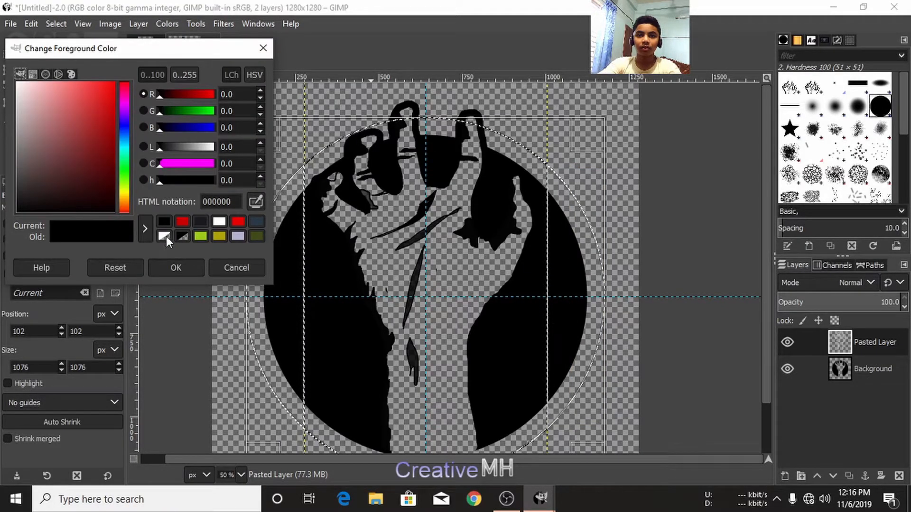
pyautogui.click(216, 222)
pyautogui.click(186, 267)
# Try filling the circular selection with white on the Pasted Layer and on the Background layer, undoing each fill
pyautogui.click(56, 24)
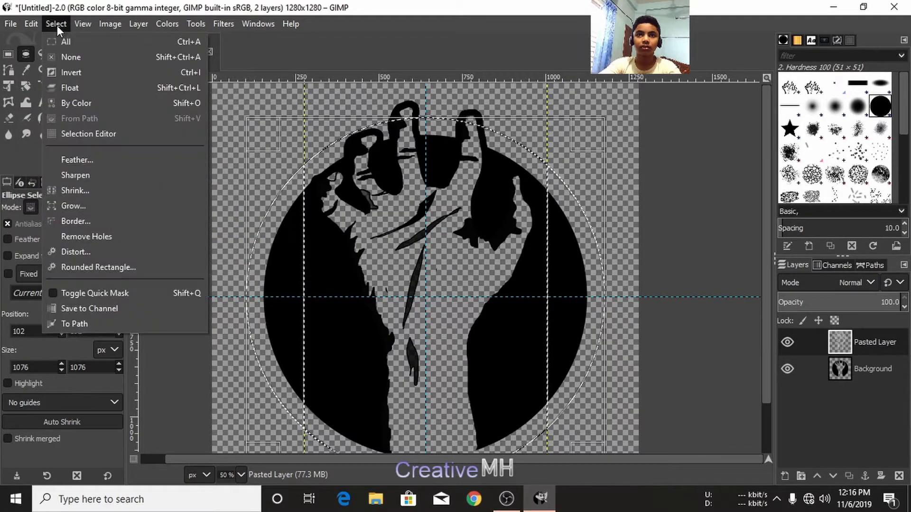
pyautogui.moveTo(36, 24)
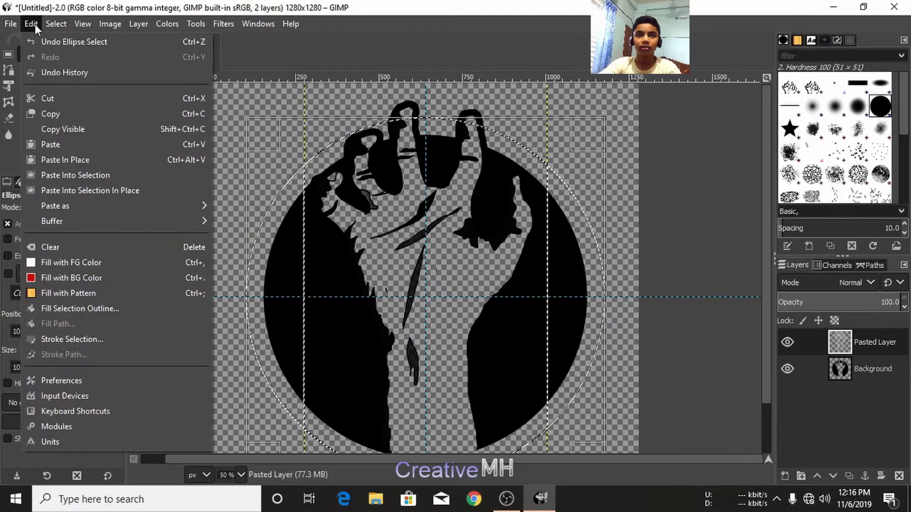
pyautogui.click(131, 257)
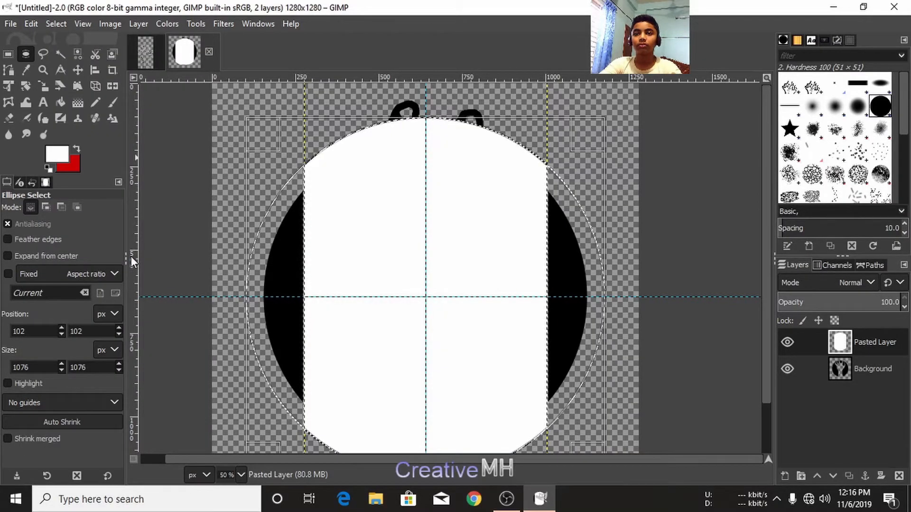
pyautogui.hotkey('ctrl', 'z')
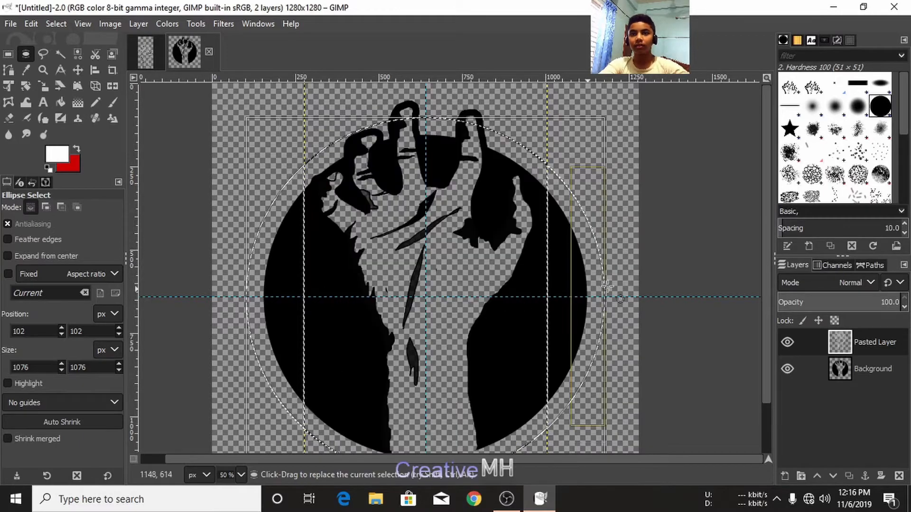
pyautogui.click(836, 370)
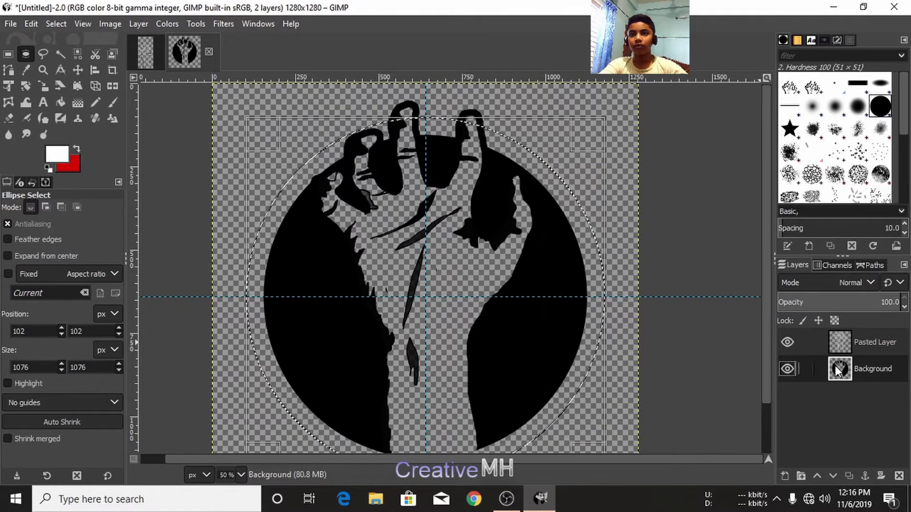
pyautogui.click(32, 23)
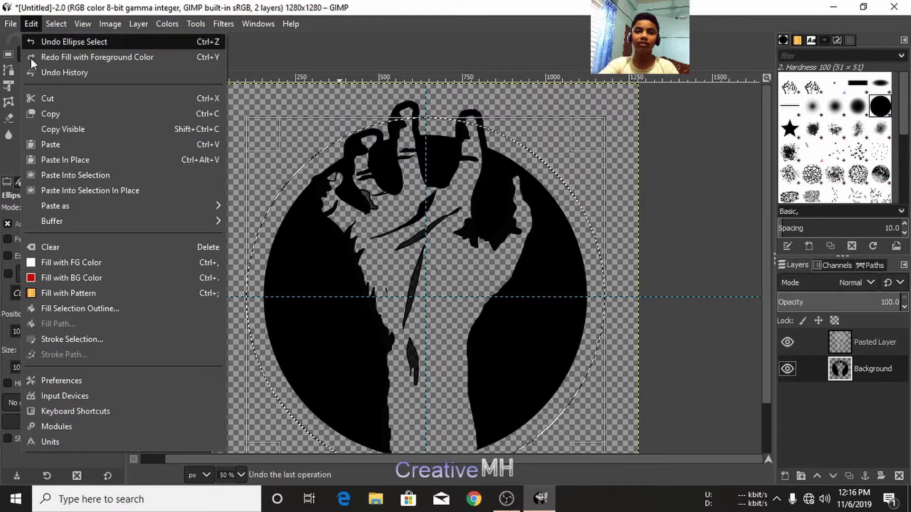
pyautogui.click(116, 261)
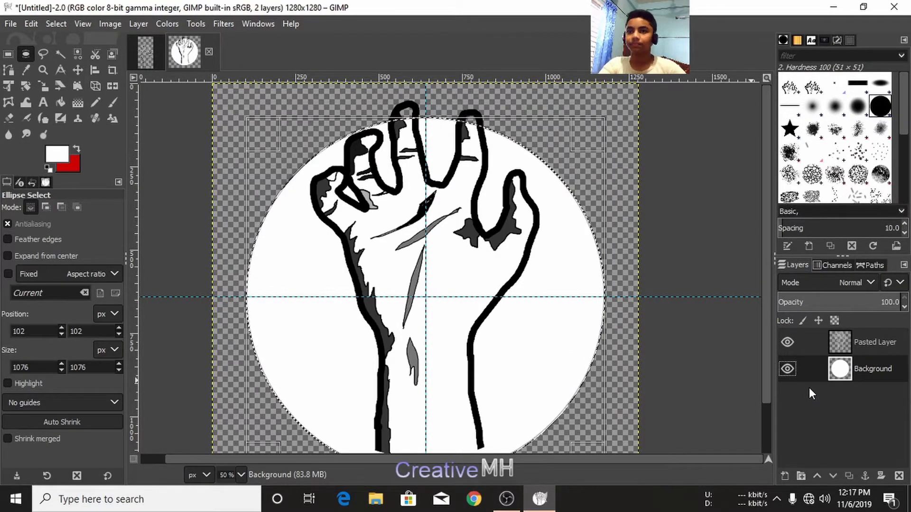
pyautogui.hotkey('ctrl', 'z')
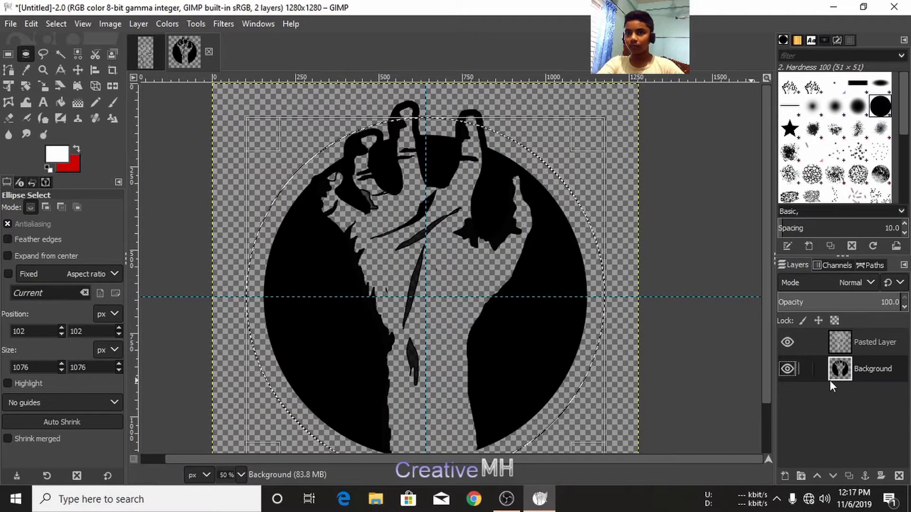
# Add a new layer above the Background layer and fill its circular selection with the white foreground colour
pyautogui.click(784, 475)
pyautogui.click(808, 463)
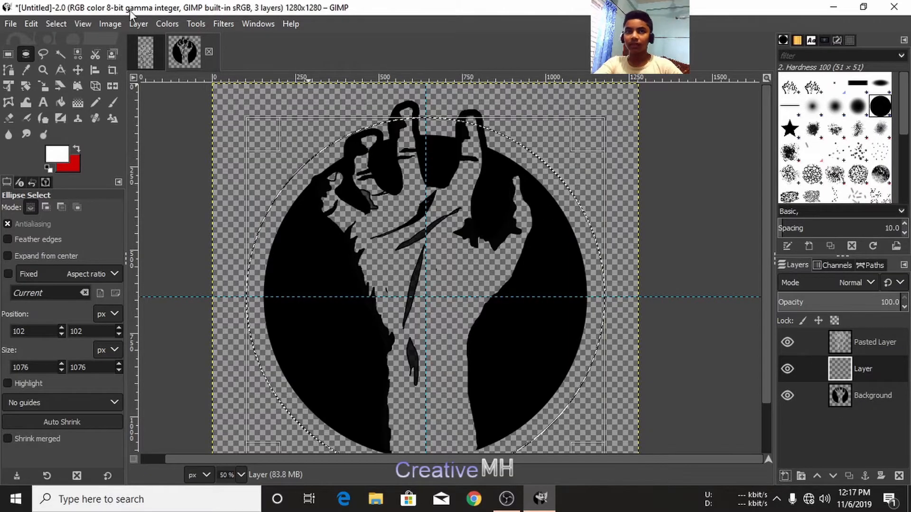
pyautogui.click(31, 23)
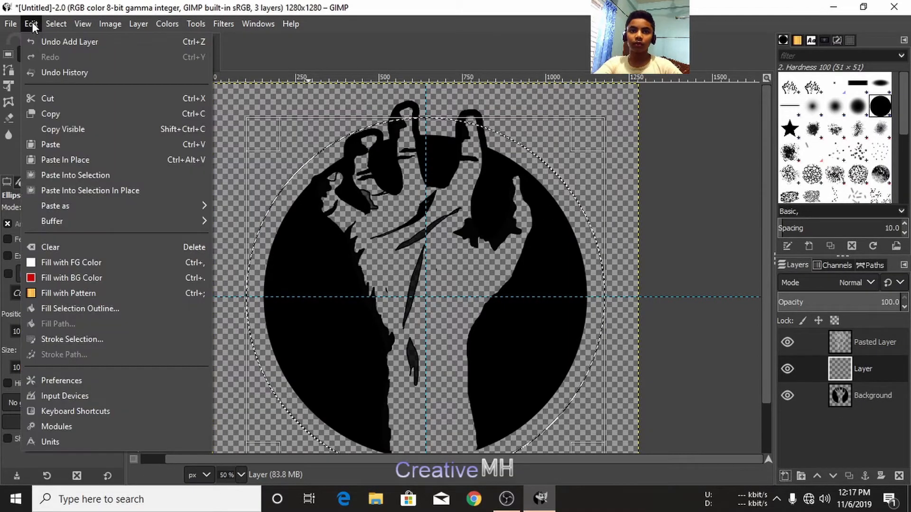
pyautogui.click(96, 263)
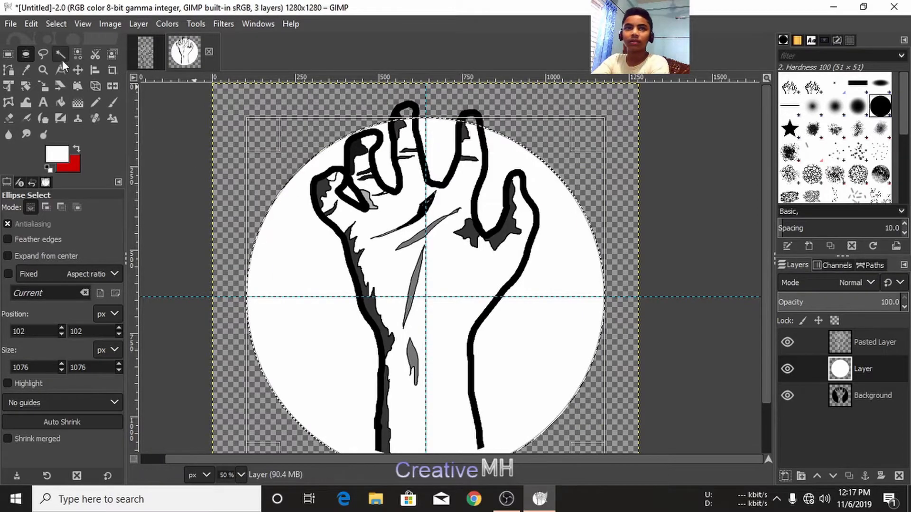
# Clear the selection and move the white circle layer below the Background layer
pyautogui.click(57, 23)
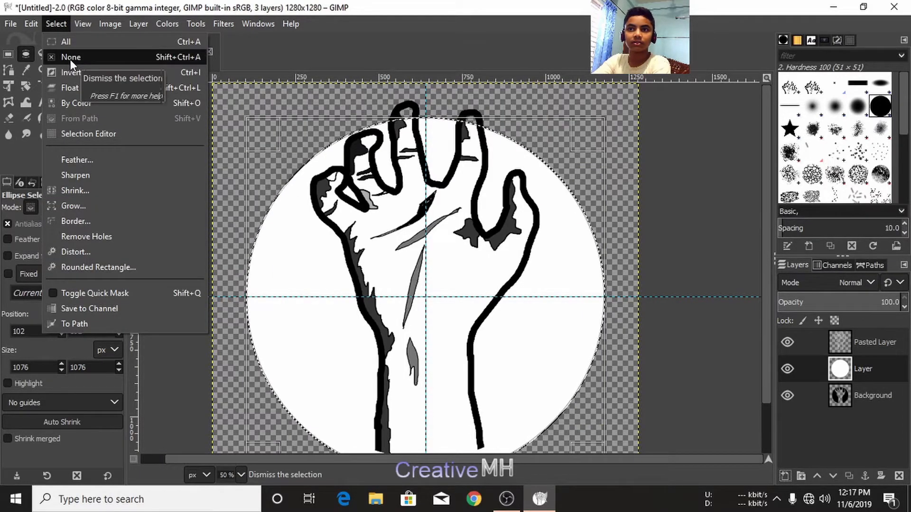
pyautogui.click(70, 59)
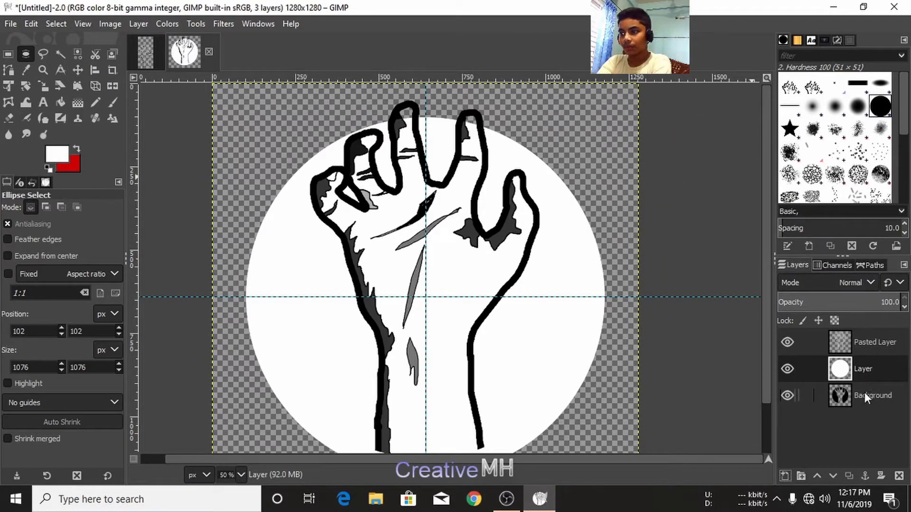
pyautogui.click(832, 478)
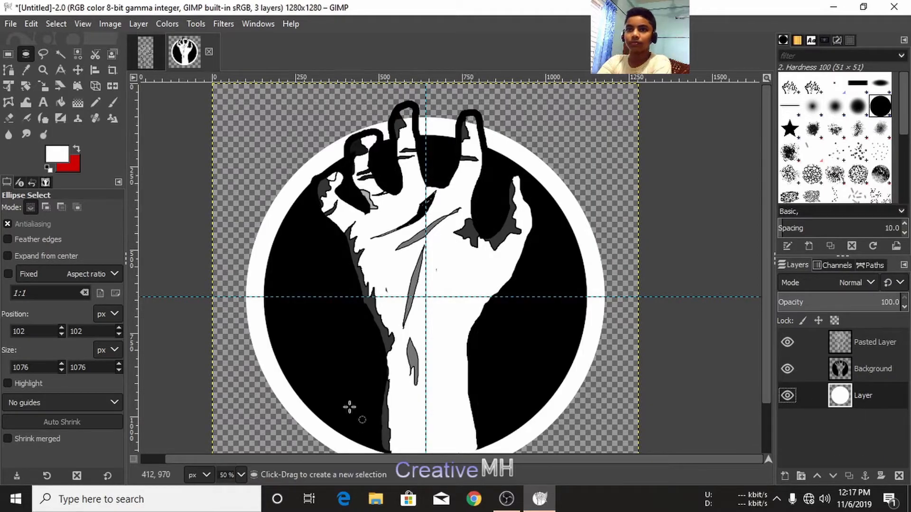
pyautogui.scroll(-2, 414, 221)
pyautogui.scroll(3, 414, 221)
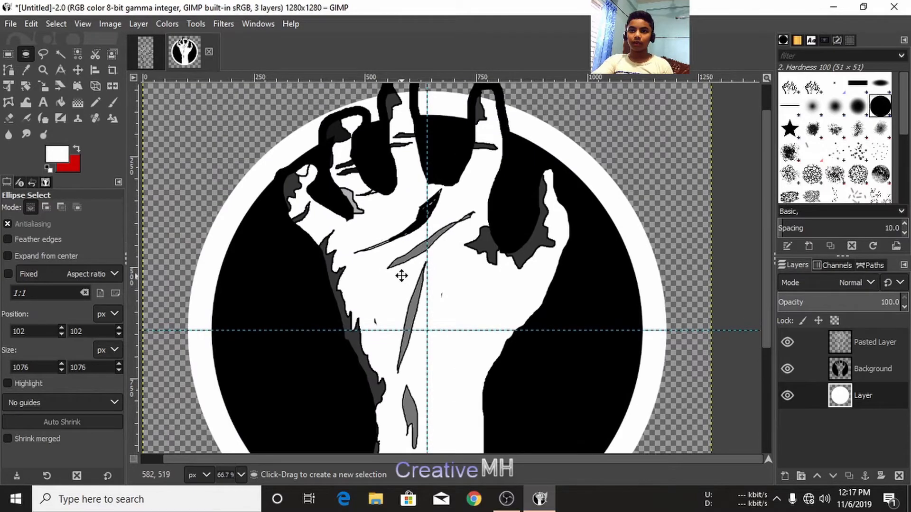
pyautogui.scroll(3, 409, 221)
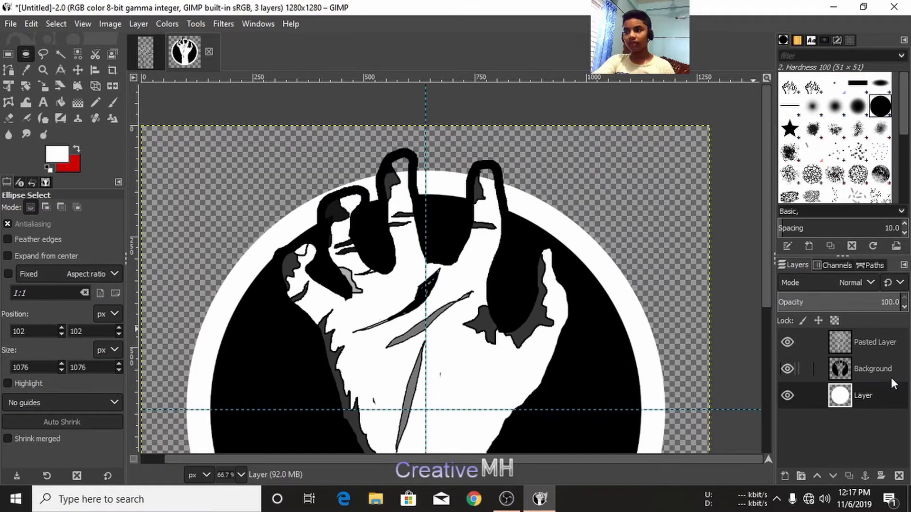
pyautogui.click(870, 344)
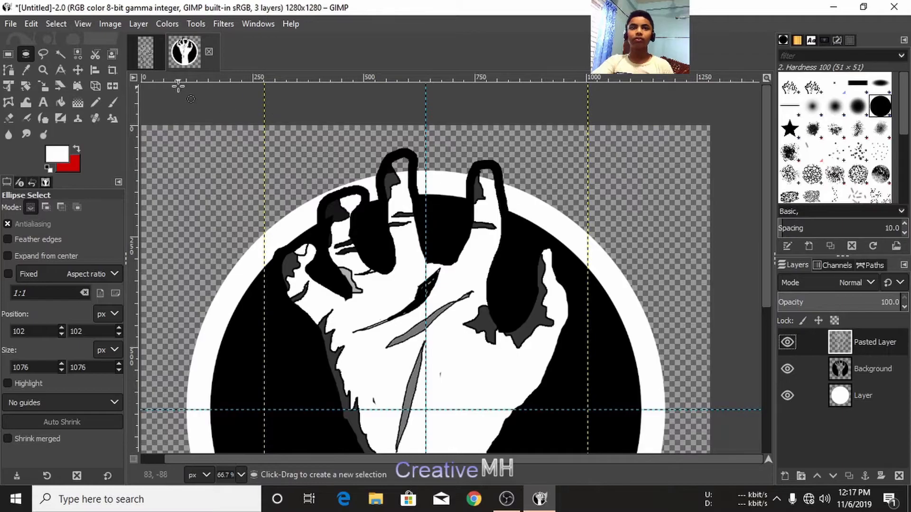
pyautogui.click(56, 25)
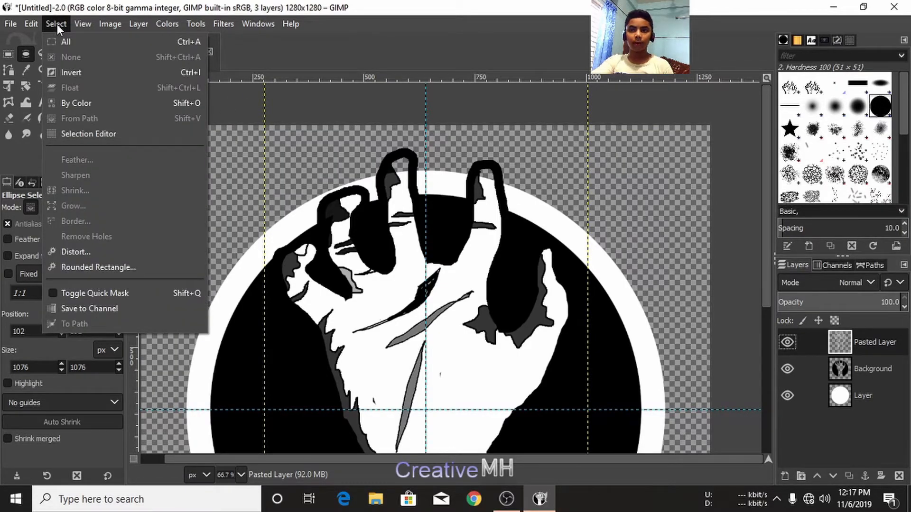
pyautogui.click(885, 379)
pyautogui.click(878, 382)
pyautogui.click(873, 368)
pyautogui.click(871, 400)
# Paint a white border around the protruding fingertips on the white circle layer, using the Paintbrush with Hardness 100 at size 42
pyautogui.scroll(2, 517, 232)
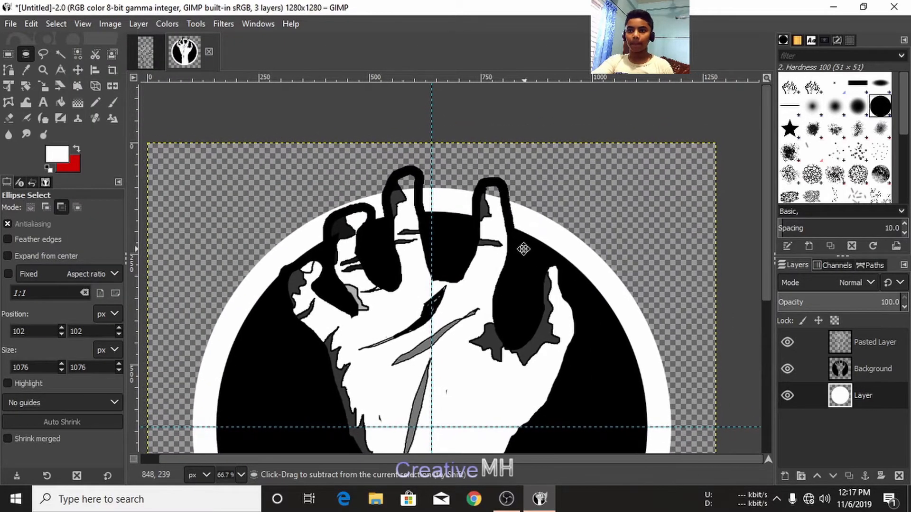
pyautogui.scroll(-3, 436, 213)
pyautogui.scroll(3, 430, 212)
pyautogui.scroll(2, 421, 210)
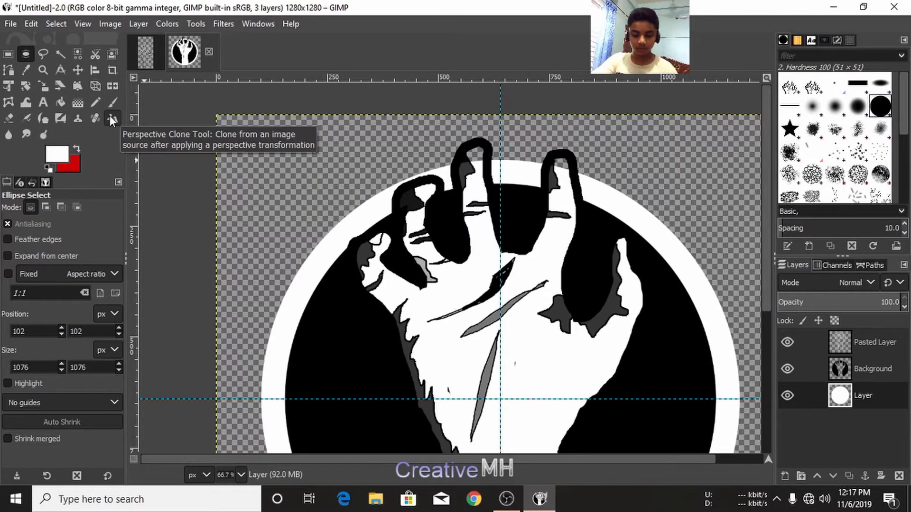
pyautogui.click(112, 102)
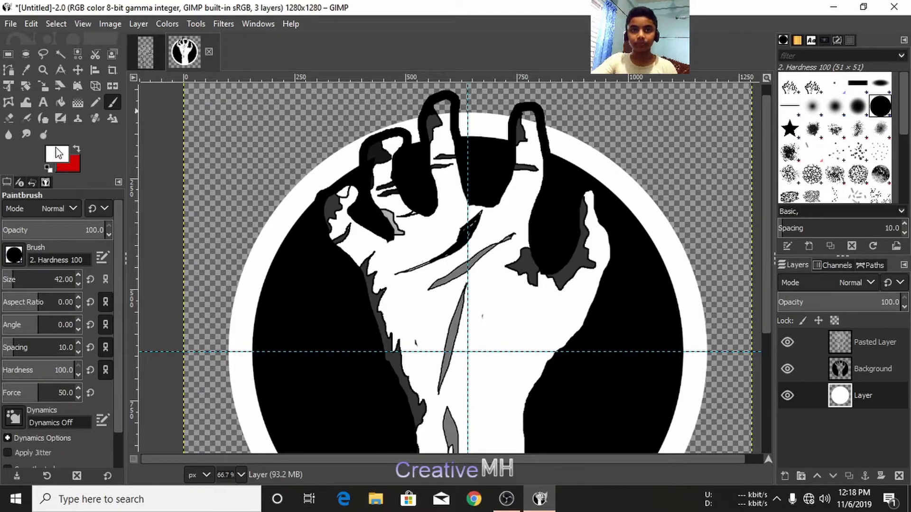
pyautogui.moveTo(337, 157); pyautogui.dragTo(237, 226)
pyautogui.moveTo(316, 194)
pyautogui.mouseDown()
pyautogui.moveTo(327, 167)
pyautogui.moveTo(349, 164)
pyautogui.moveTo(360, 189)
pyautogui.moveTo(353, 180)
pyautogui.moveTo(338, 185)
pyautogui.moveTo(411, 200)
pyautogui.moveTo(403, 194)
pyautogui.moveTo(414, 179)
pyautogui.moveTo(440, 202)
pyautogui.mouseUp()
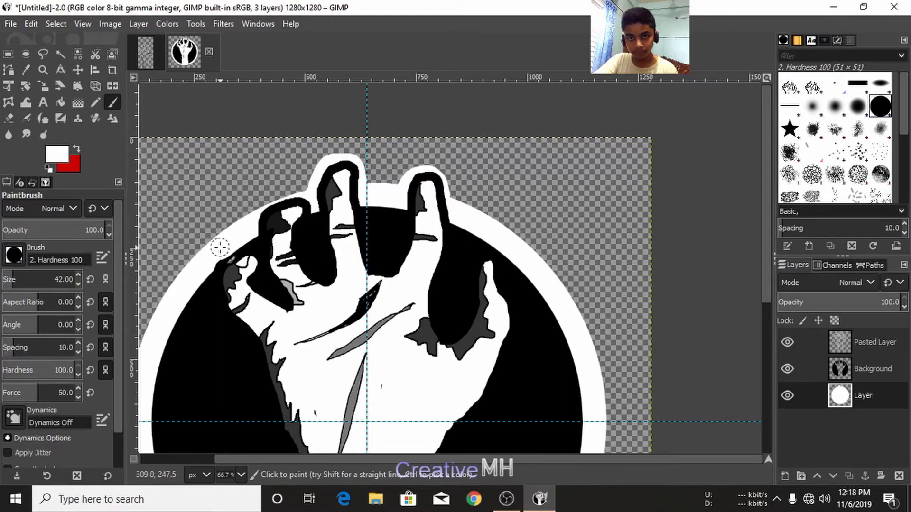
pyautogui.moveTo(206, 250); pyautogui.dragTo(204, 260)
pyautogui.scroll(-3, 302, 226)
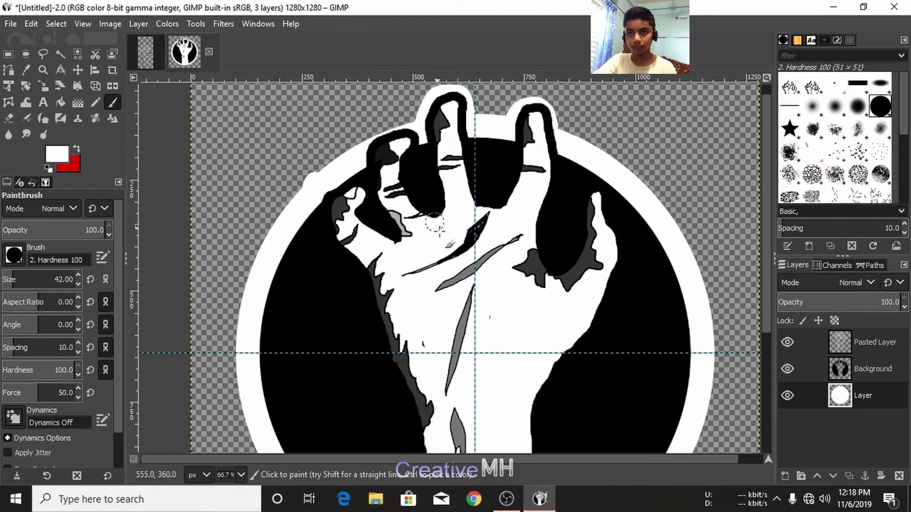
pyautogui.scroll(2, 439, 231)
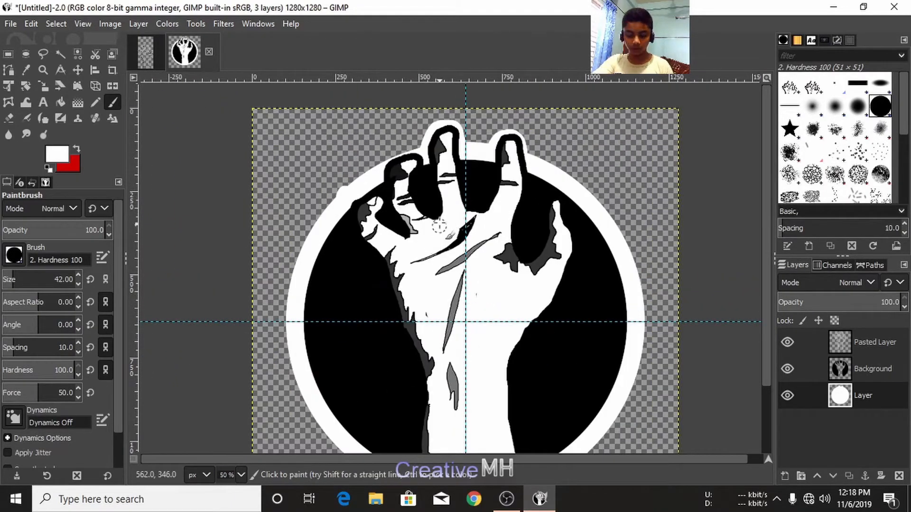
pyautogui.scroll(-2, 439, 217)
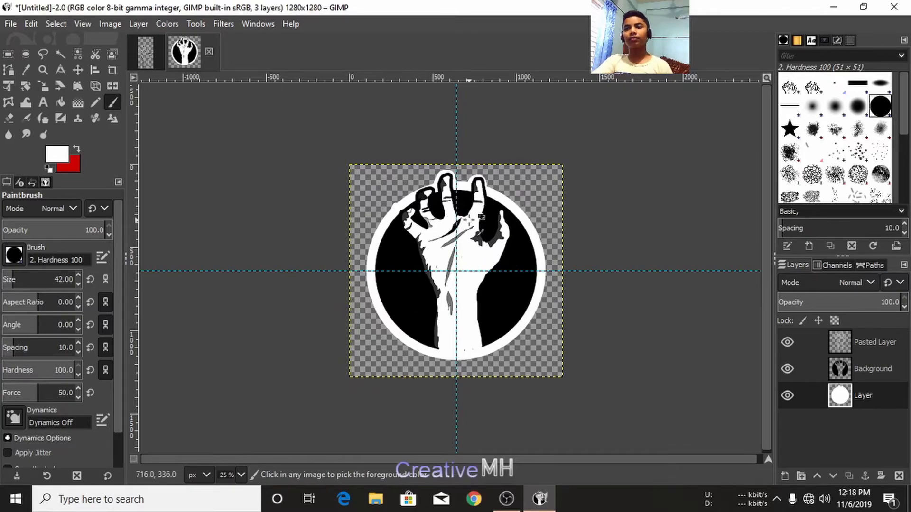
pyautogui.scroll(2, 463, 219)
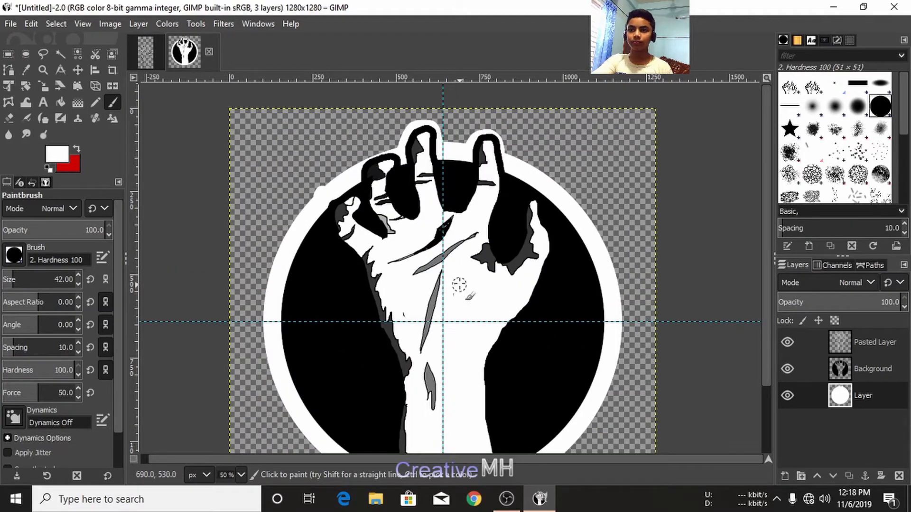
# On the Pasted Layer, darken the grey diagonal crease across the palm using Bucket Fill with a black foreground colour
pyautogui.scroll(2, 463, 281)
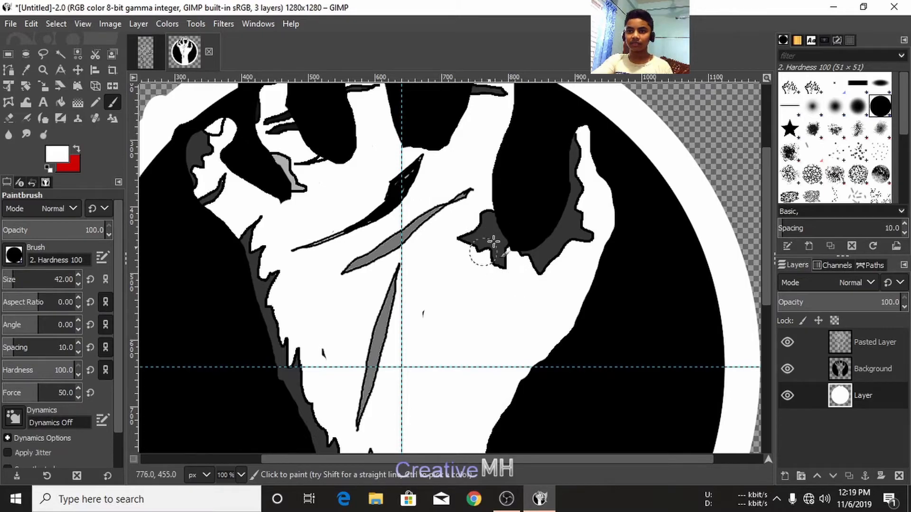
pyautogui.click(59, 108)
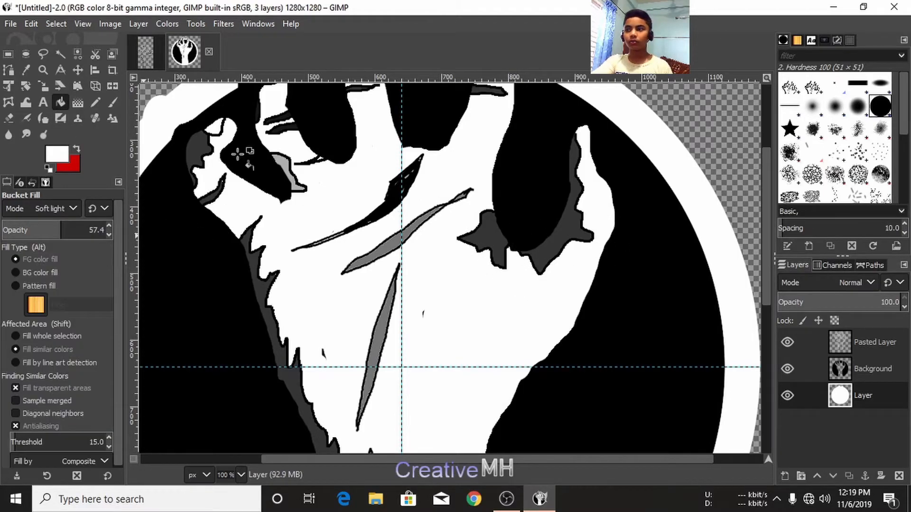
pyautogui.click(866, 337)
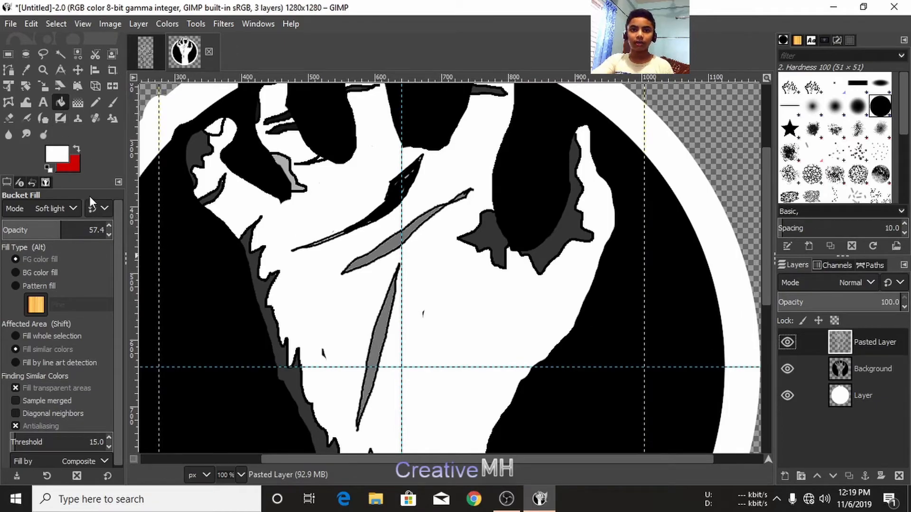
pyautogui.click(61, 153)
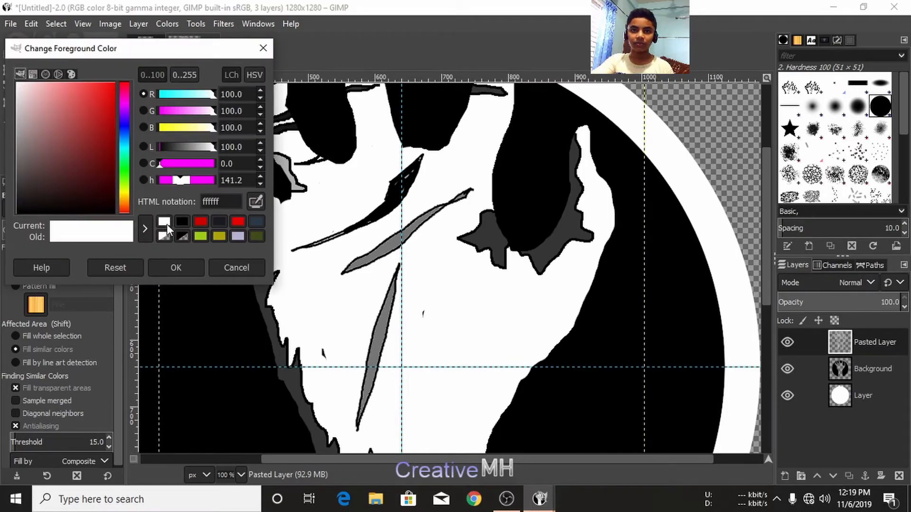
pyautogui.click(181, 222)
pyautogui.click(175, 267)
pyautogui.click(361, 258)
pyautogui.click(362, 259)
pyautogui.click(362, 257)
pyautogui.click(362, 257)
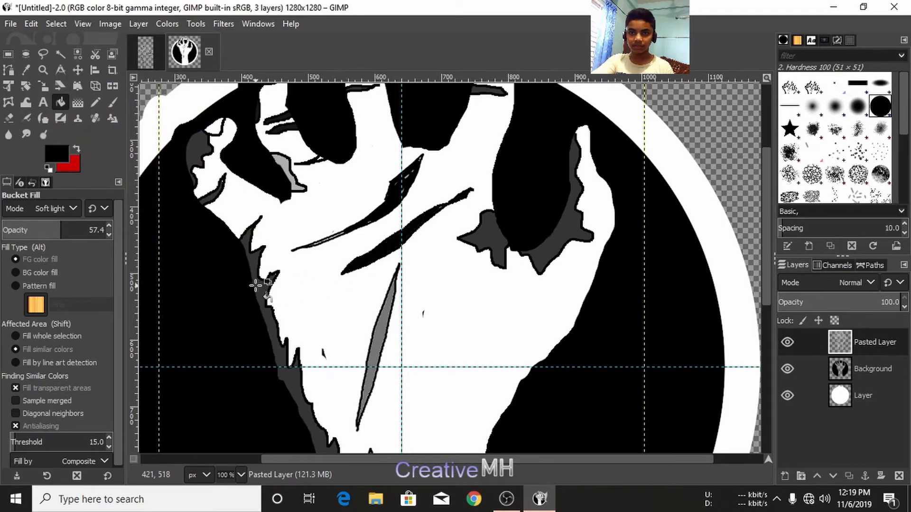
# Fill the remaining grey shading along the arm, fingers and thumb, the long palm crease and the wrist mark with black
pyautogui.click(259, 285)
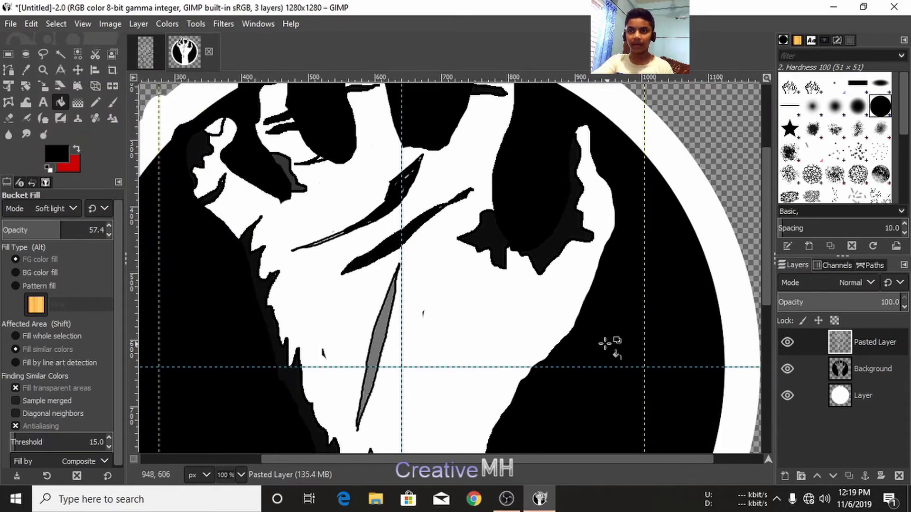
pyautogui.click(375, 340)
pyautogui.click(375, 340)
pyautogui.click(374, 340)
pyautogui.scroll(-5, 375, 339)
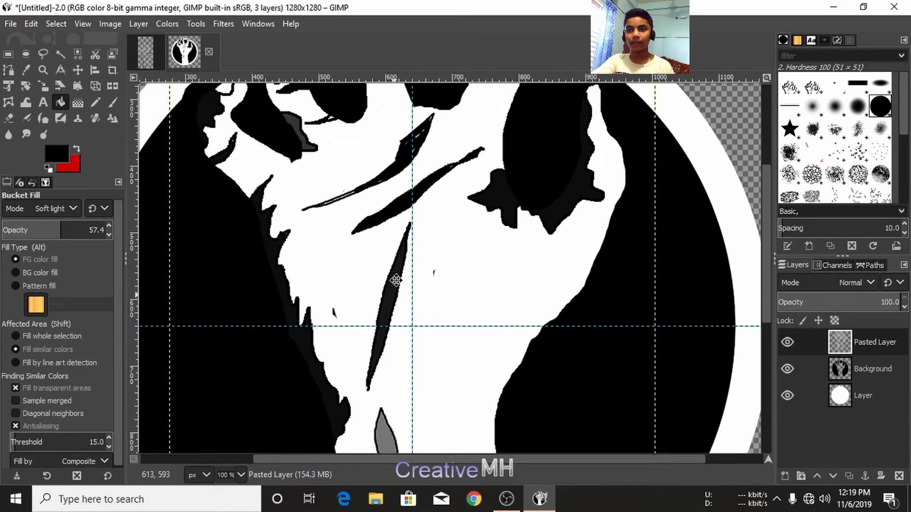
pyautogui.click(376, 327)
pyautogui.click(377, 316)
pyautogui.scroll(-2, 379, 313)
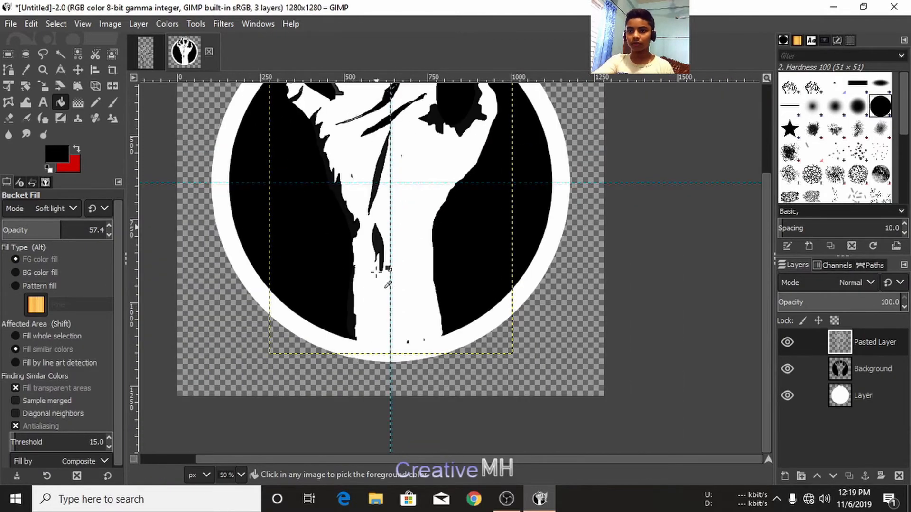
pyautogui.scroll(-1, 396, 363)
pyautogui.scroll(1, 396, 362)
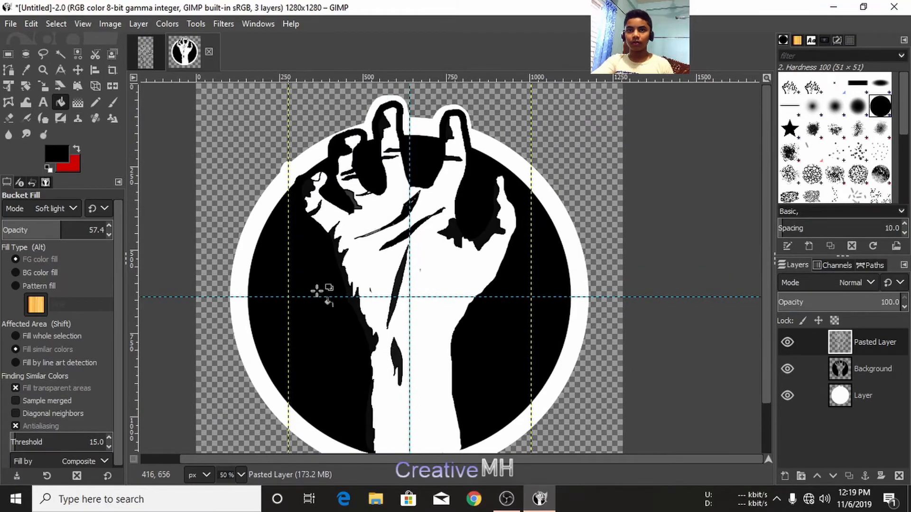
# Export the image as Hand Logo.png to the Documents folder, keeping the default PNG options
pyautogui.click(11, 24)
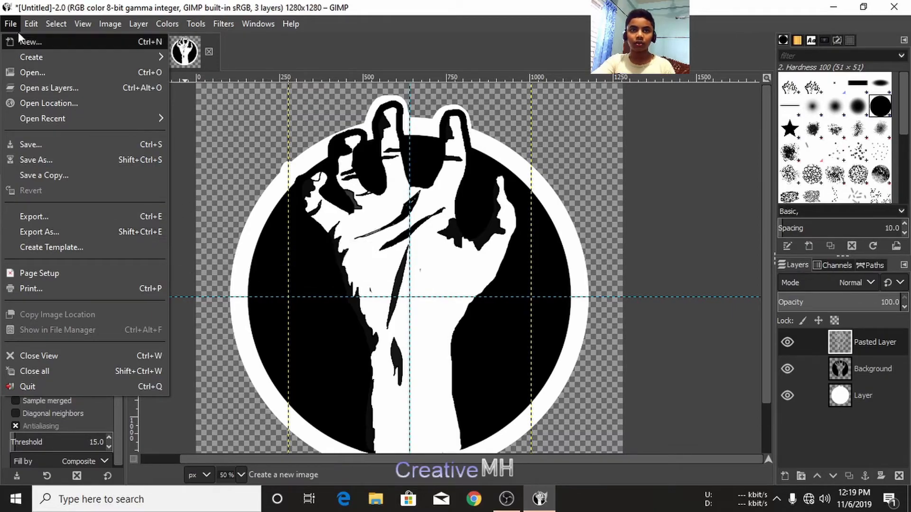
pyautogui.click(74, 231)
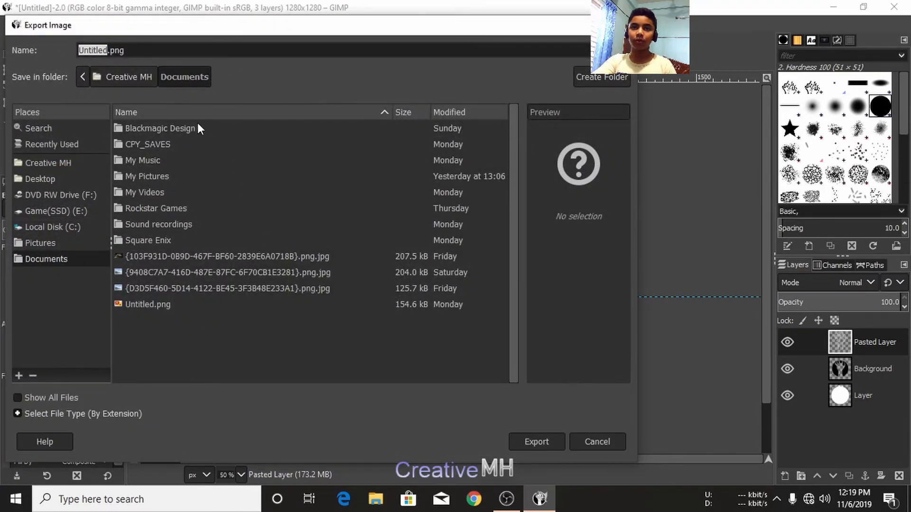
pyautogui.click(140, 54)
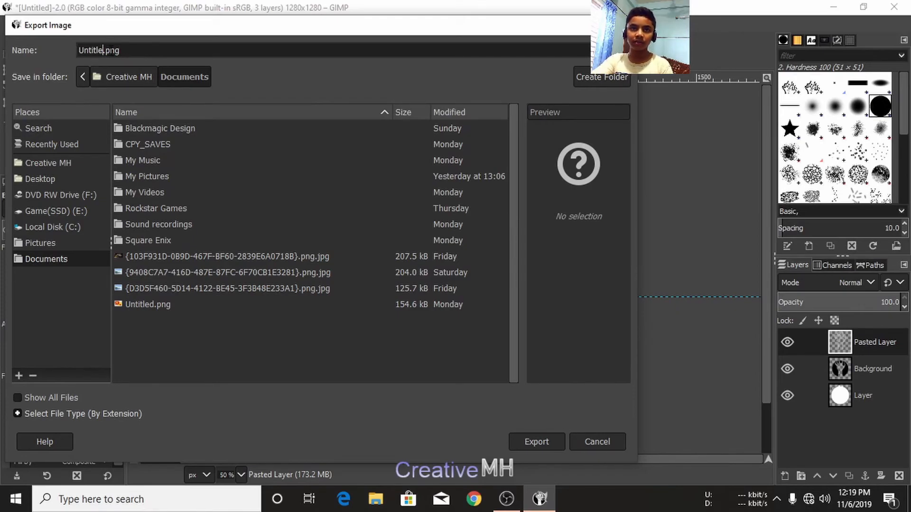
pyautogui.press('BackSpace')
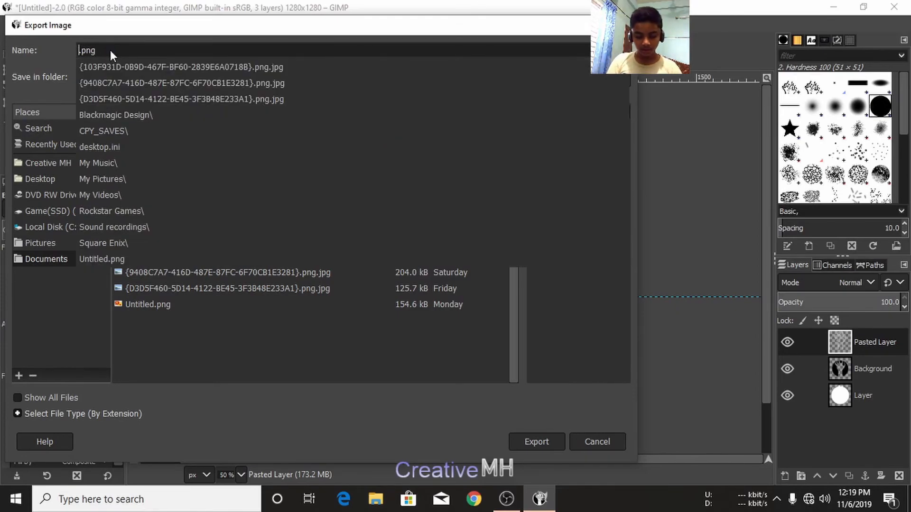
pyautogui.write('Hand Logo')
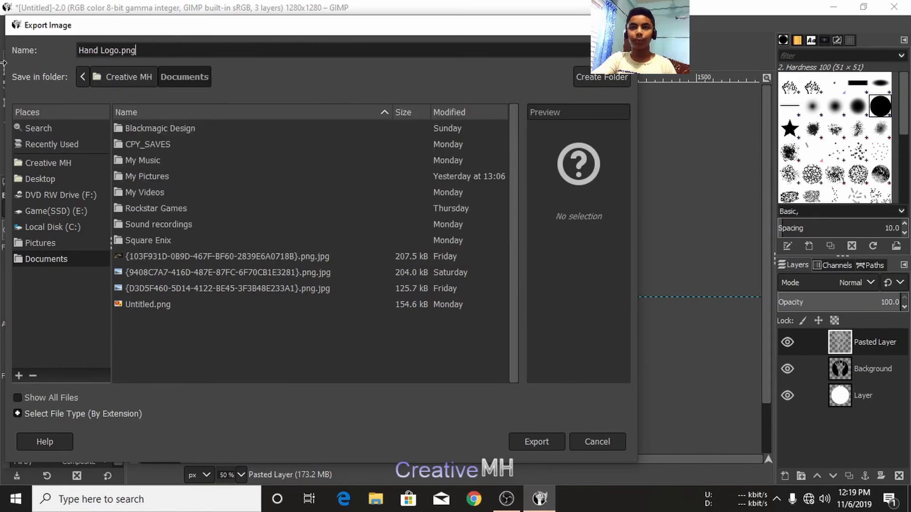
pyautogui.click(545, 441)
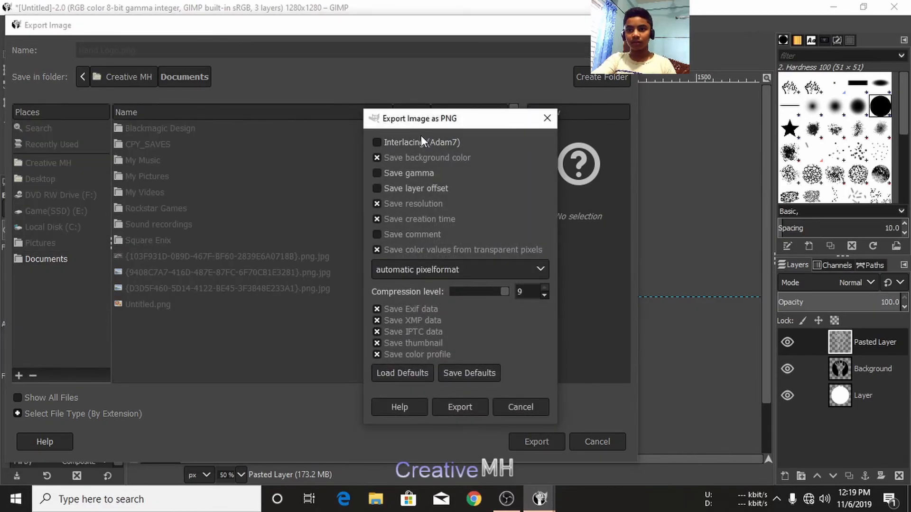
pyautogui.click(460, 407)
# Switch to File Explorer and open the Downloaded folder under SUPER ZONE, Photo on the Game(SSD) (E:) drive
pyautogui.click(835, 7)
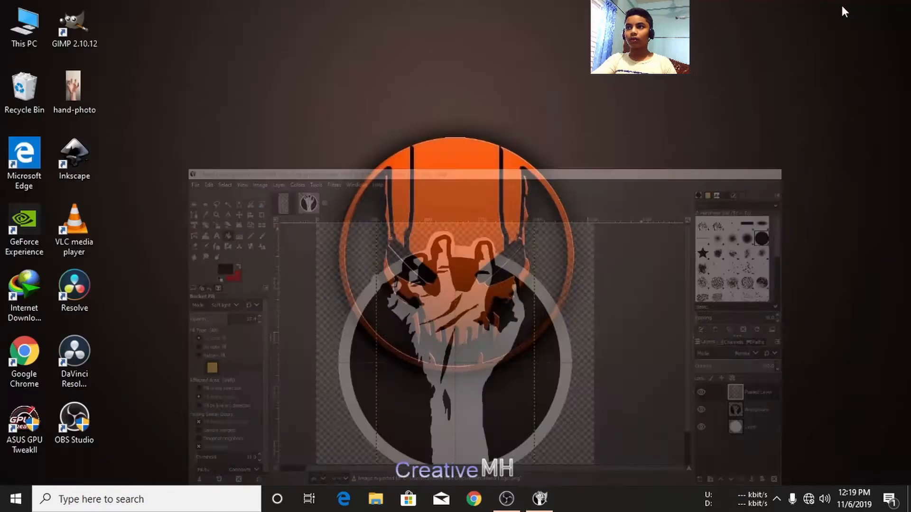
pyautogui.doubleClick(29, 18)
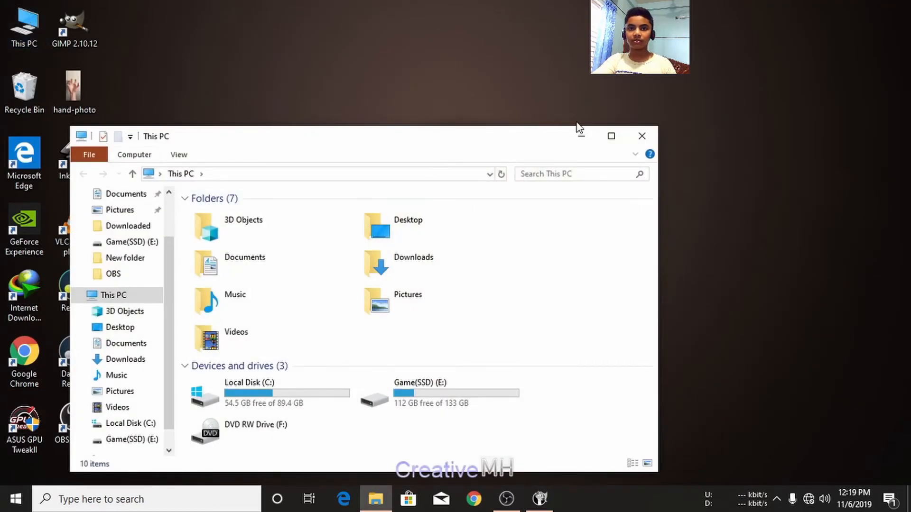
pyautogui.click(611, 136)
pyautogui.doubleClick(365, 185)
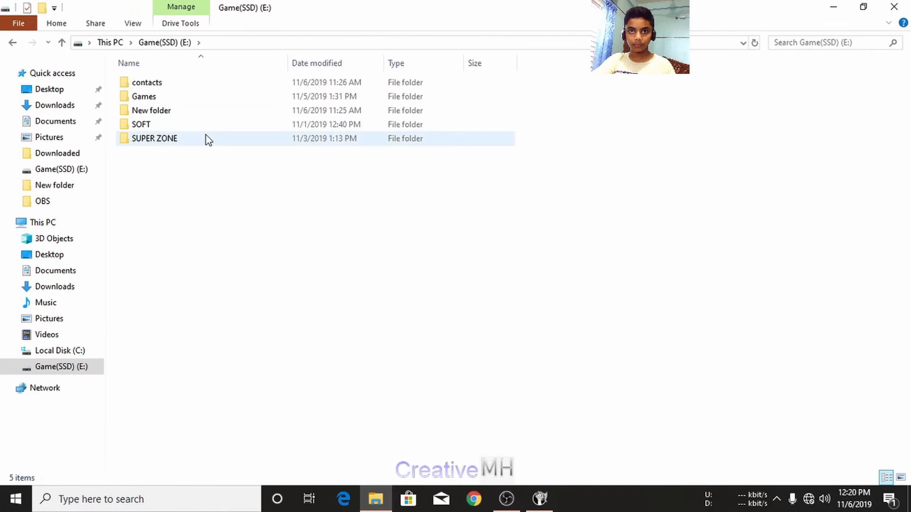
pyautogui.doubleClick(206, 138)
pyautogui.click(171, 98)
pyautogui.doubleClick(172, 98)
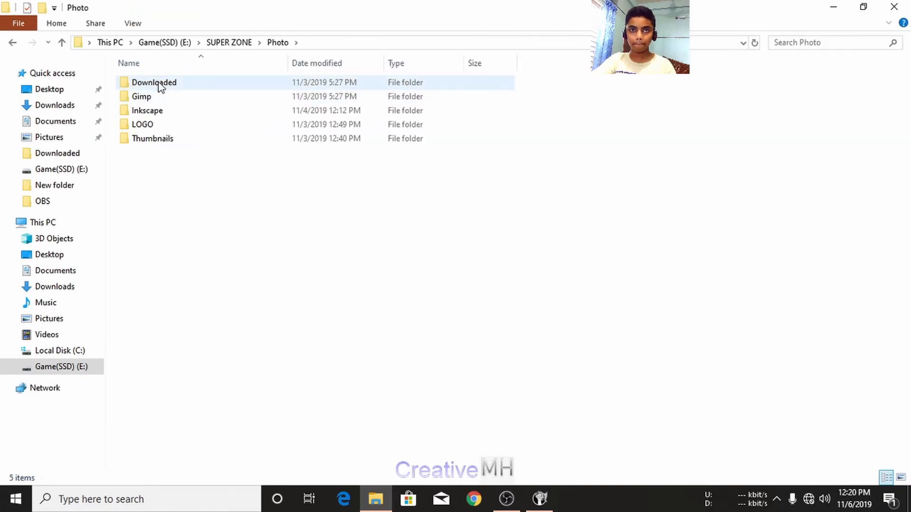
pyautogui.click(154, 86)
pyautogui.doubleClick(153, 84)
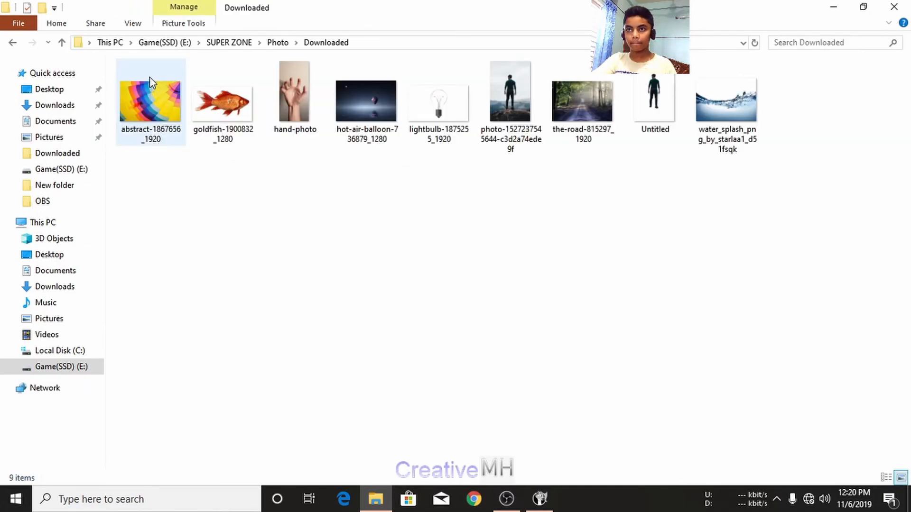
# Browse the other folders inside Photo, view Hand-Logo.png in the Photos app, and close it
pyautogui.click(13, 43)
pyautogui.press('Return')
pyautogui.press('BackSpace')
pyautogui.press('Down')
pyautogui.press('Return')
pyautogui.press('BackSpace')
pyautogui.press('Down')
pyautogui.press('Return')
pyautogui.press('BackSpace')
pyautogui.press('Return')
pyautogui.press('Down')
pyautogui.press('Return')
pyautogui.doubleClick(181, 96)
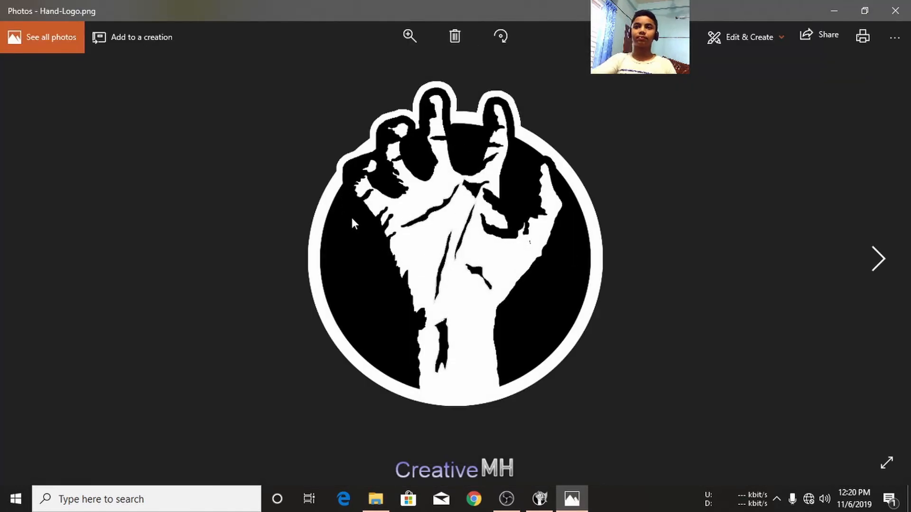
pyautogui.click(909, 3)
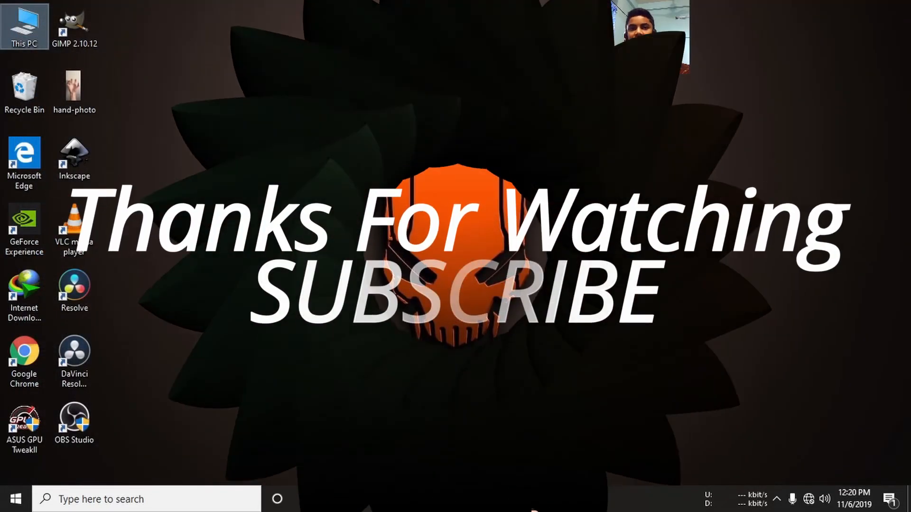